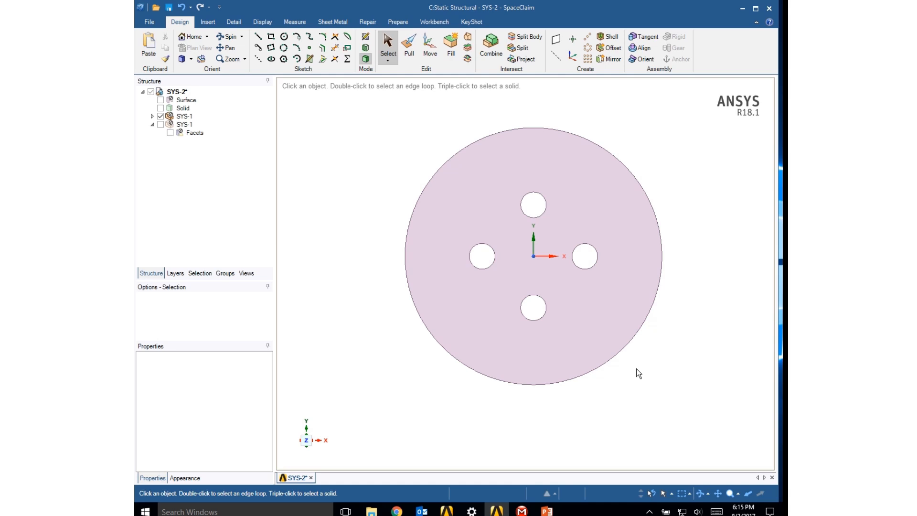
left_click(638, 257)
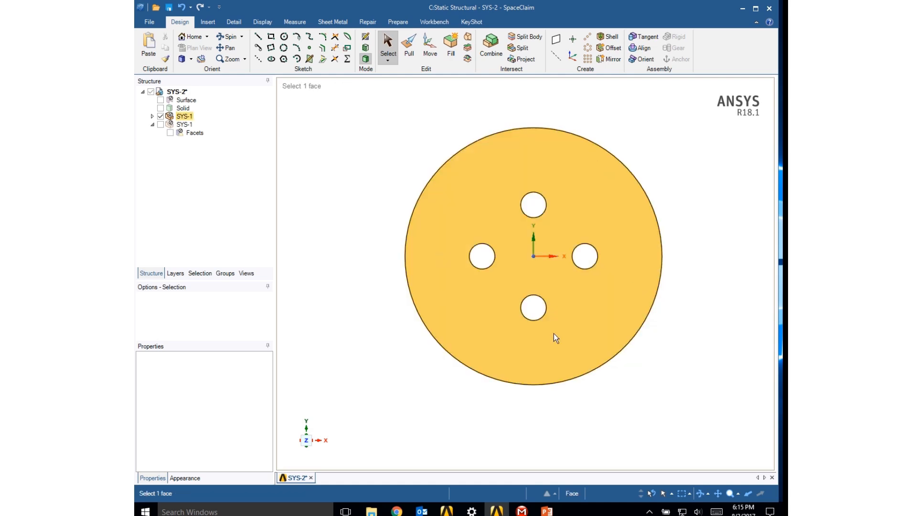
left_click(674, 311)
middle_click_drag(653, 302, 513, 138)
left_click(513, 138)
left_click(557, 127)
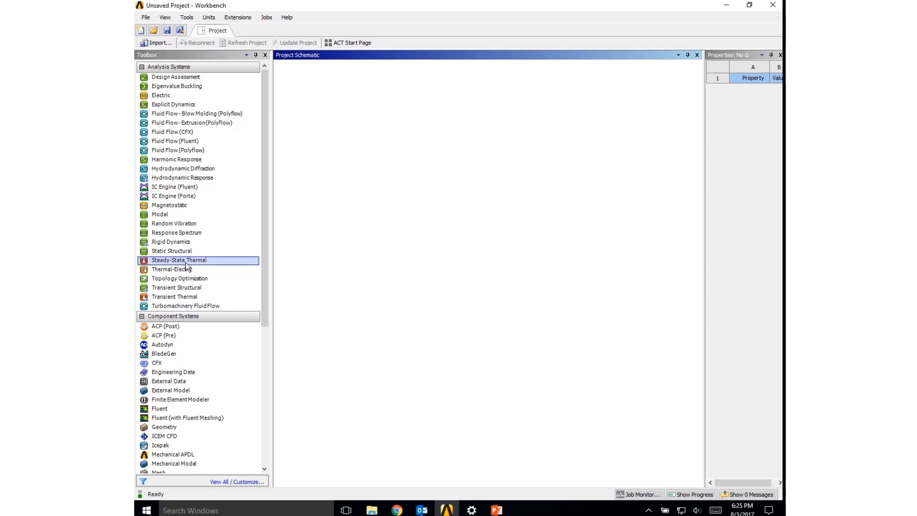
- Add a Static Structural system to the project schematic and open its Geometry in SpaceClaim, dismissing the welcome window
left_click_drag(182, 254, 341, 110)
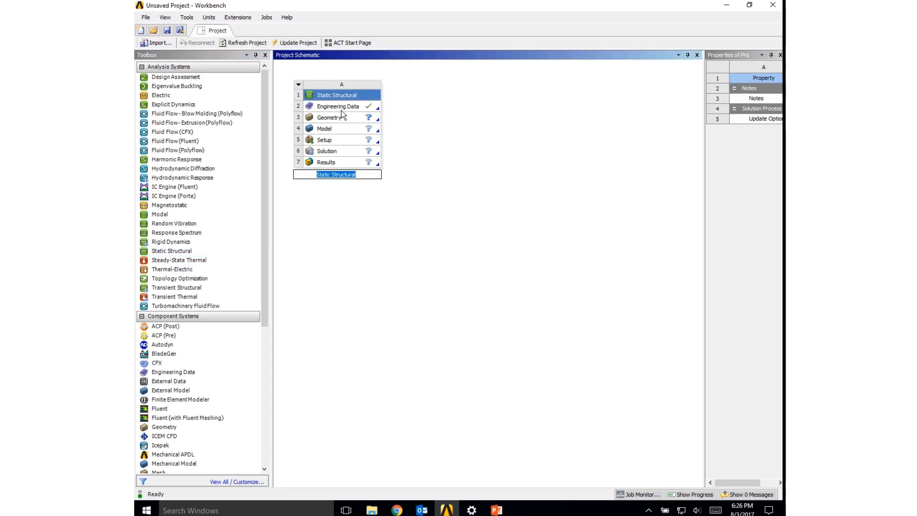
double_click(339, 120)
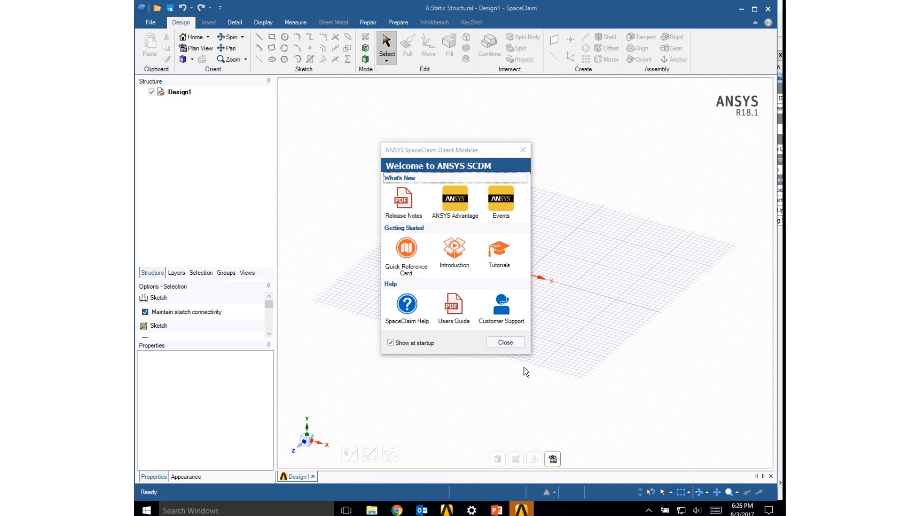
left_click(506, 342)
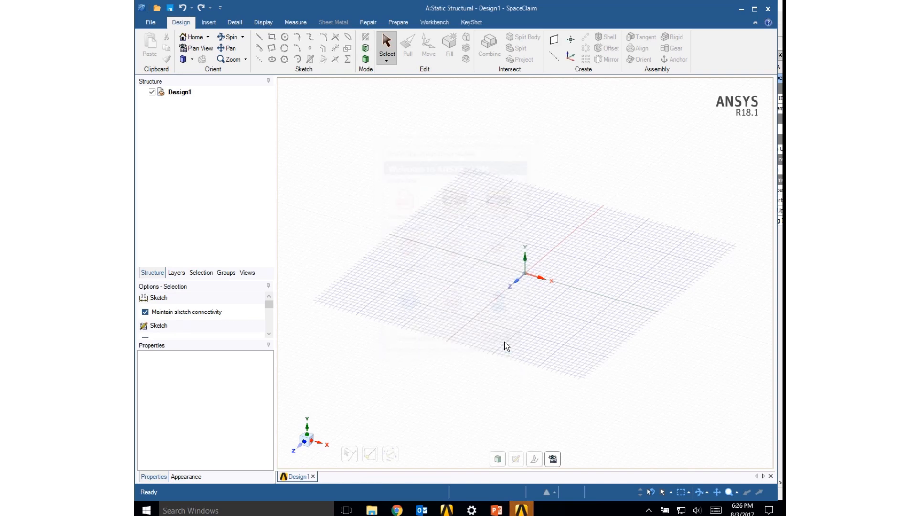
- Set the vertical XY plane as the new sketch plane and view it in plan view
right_click(474, 193)
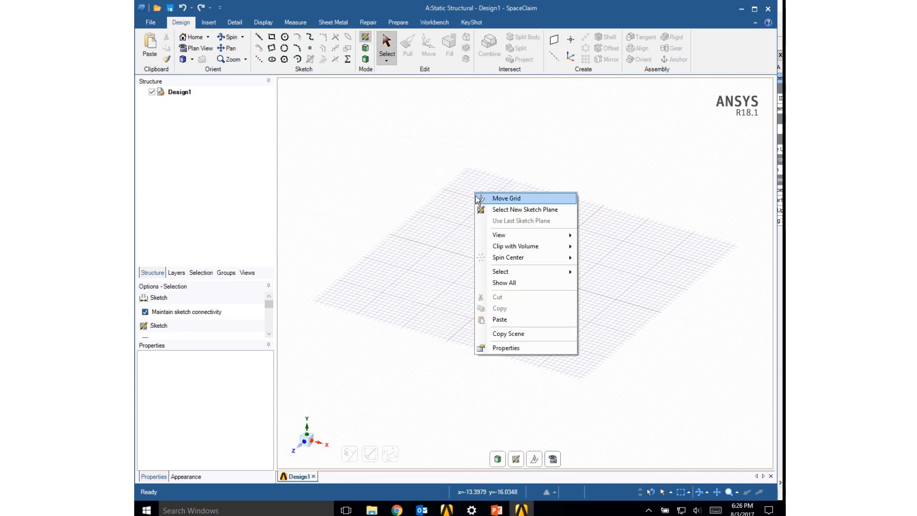
left_click(495, 210)
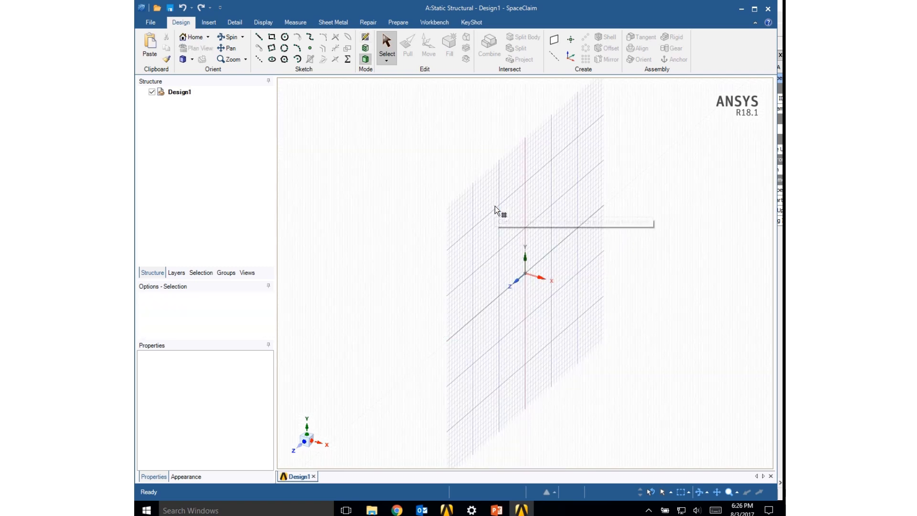
left_click(574, 240)
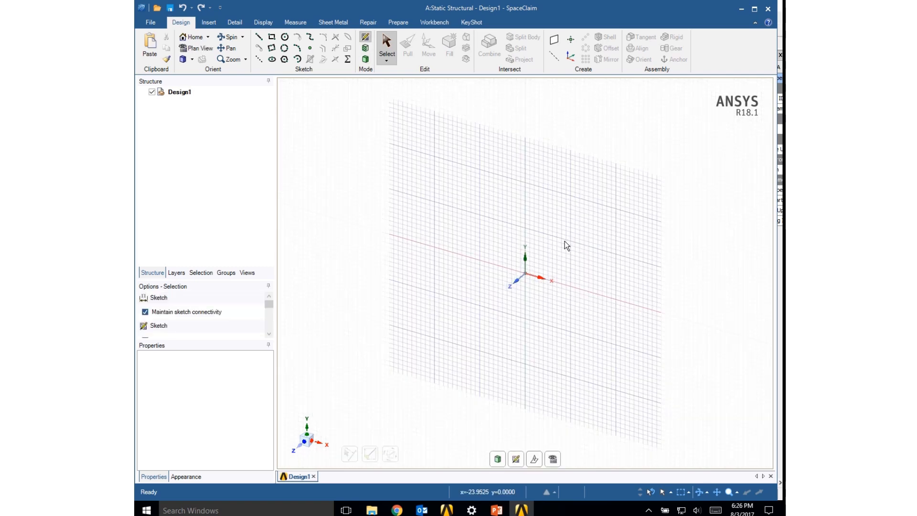
left_click(198, 49)
scroll(454, 274, "up", 3)
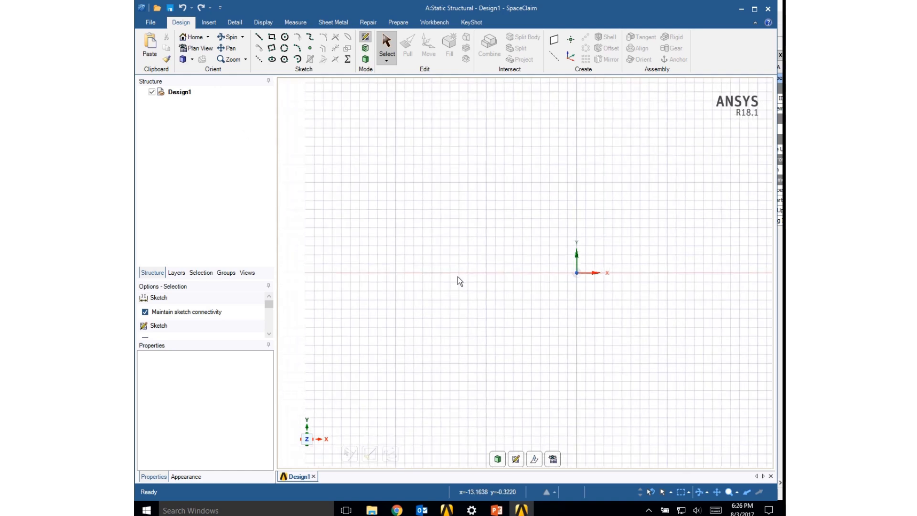
- Sketch a 50 mm diameter circle centred on the origin
left_click(285, 38)
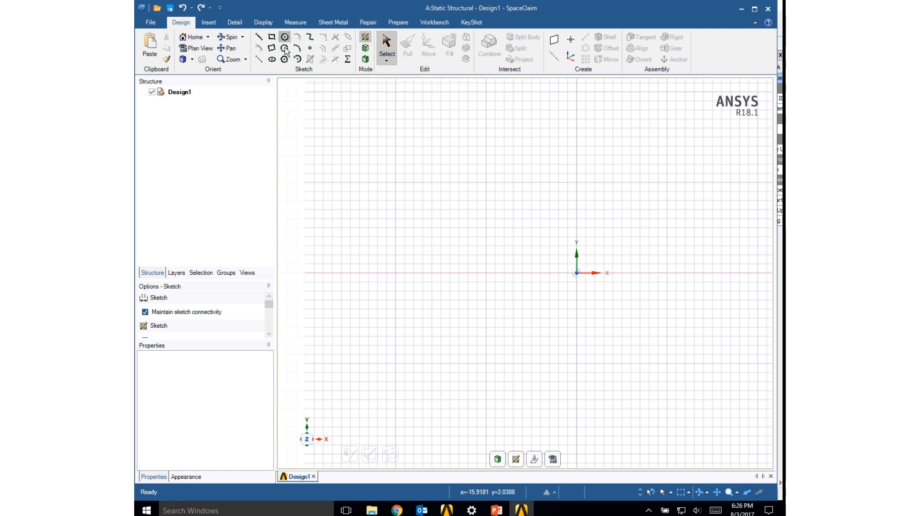
left_click(577, 274)
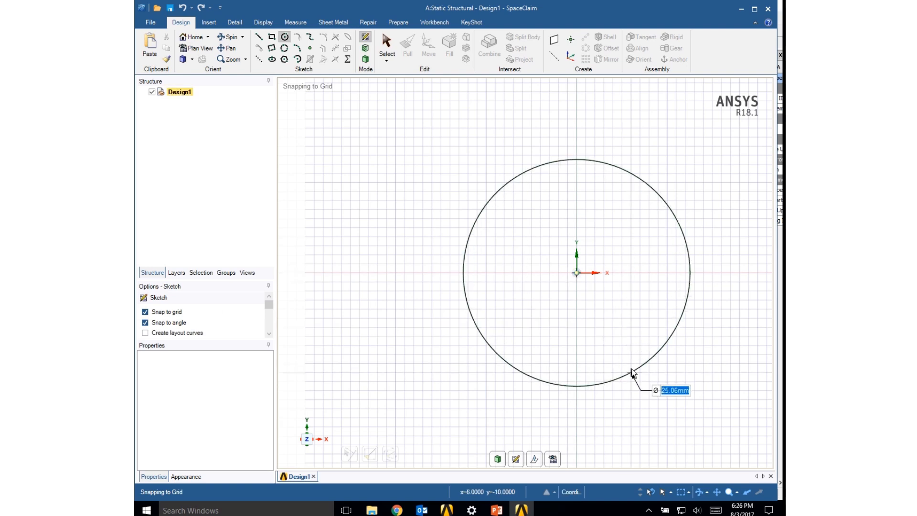
type("50")
key("Return")
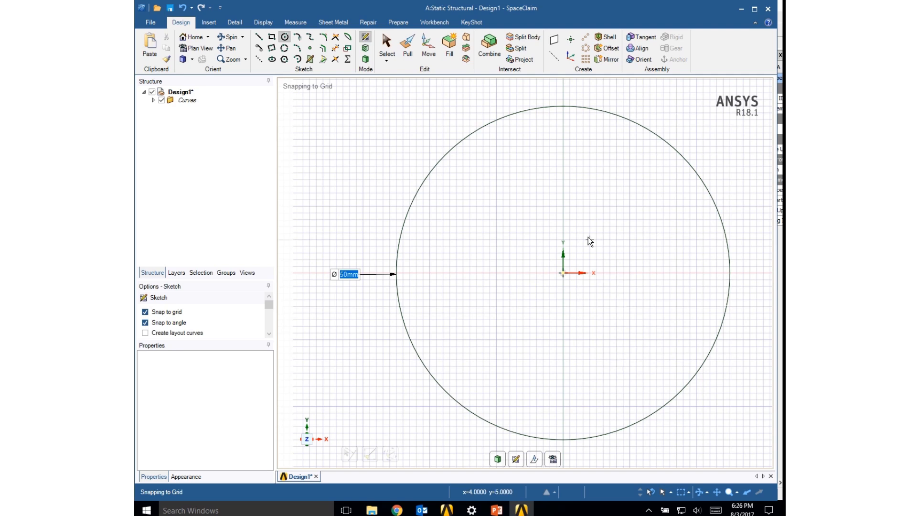
- Sketch four 5 mm diameter circles above, left, right and below the origin, each centred about 10 mm from it
left_click(563, 207)
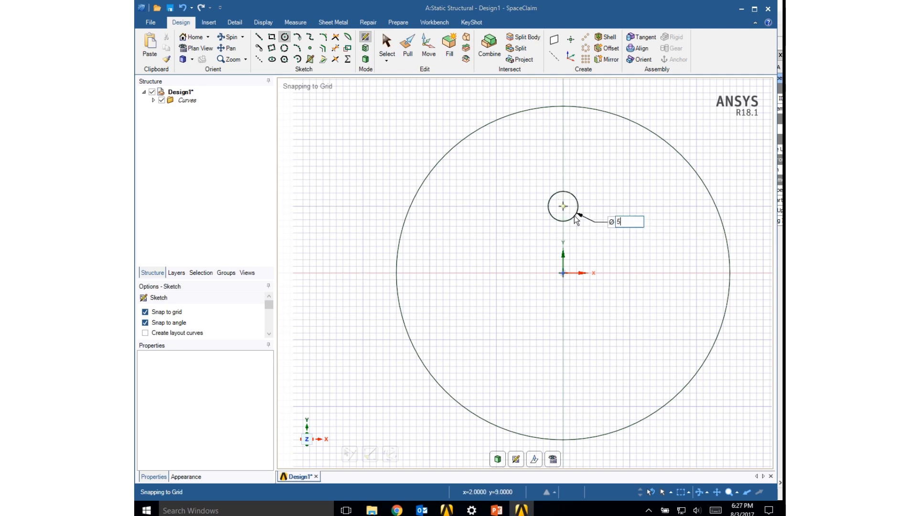
left_click(497, 273)
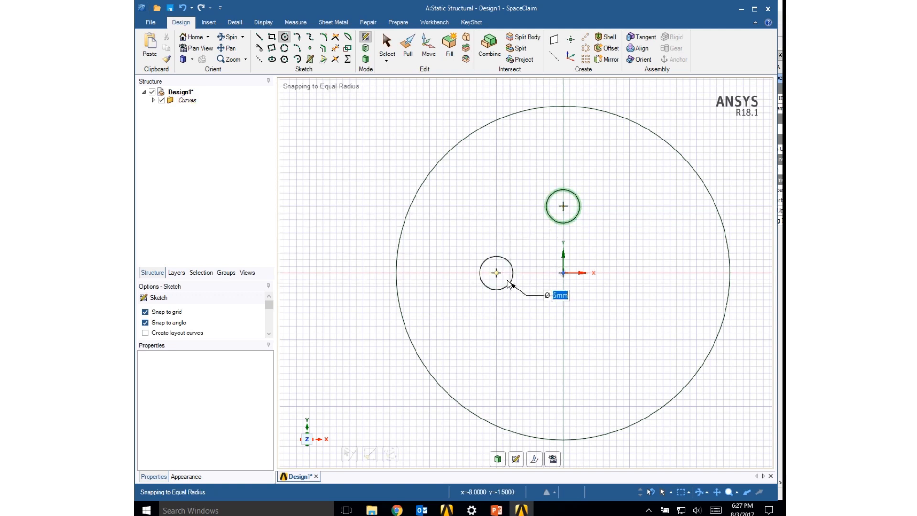
left_click(508, 280)
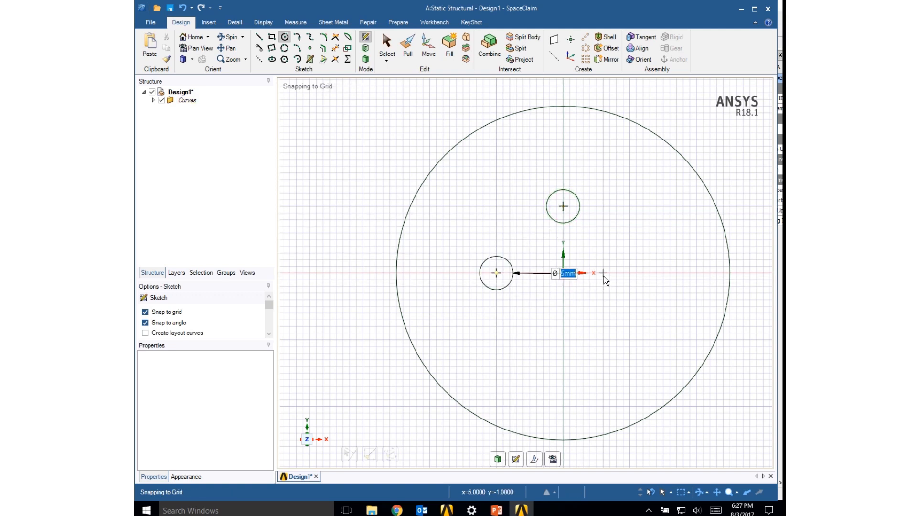
left_click(629, 274)
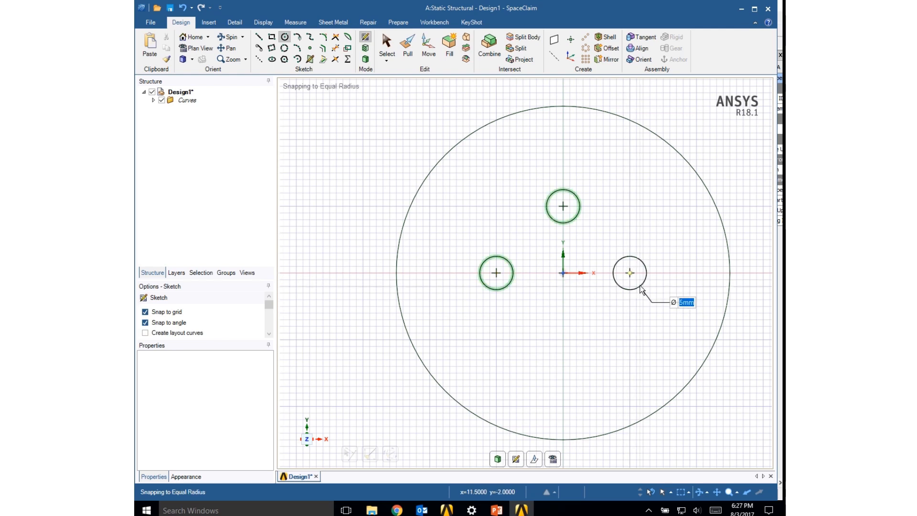
left_click(641, 288)
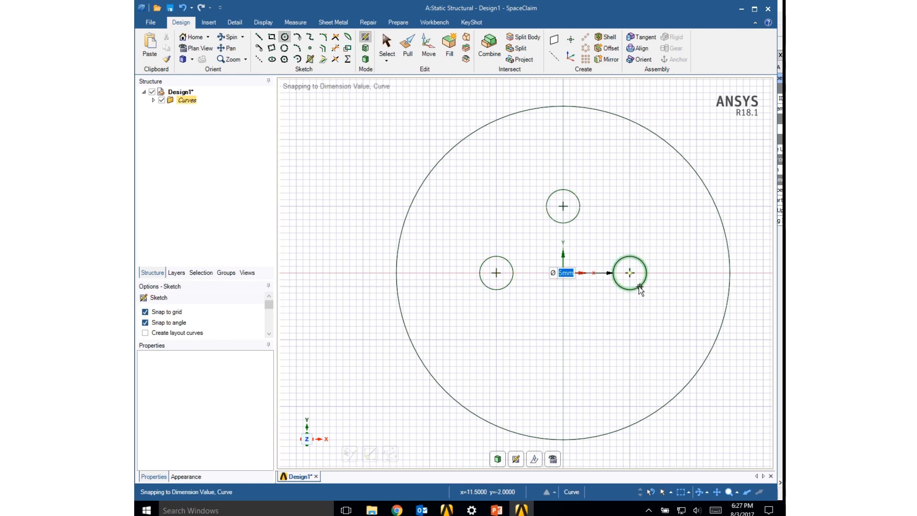
left_click(564, 340)
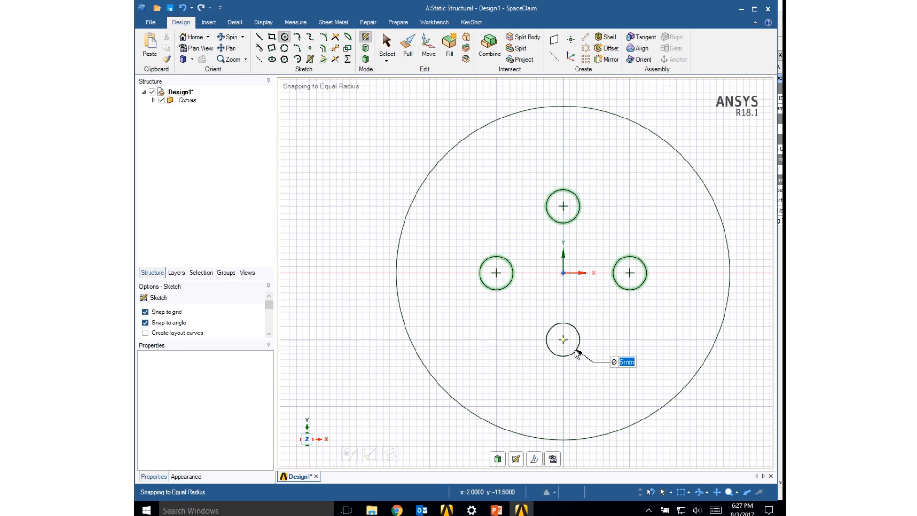
left_click(576, 351)
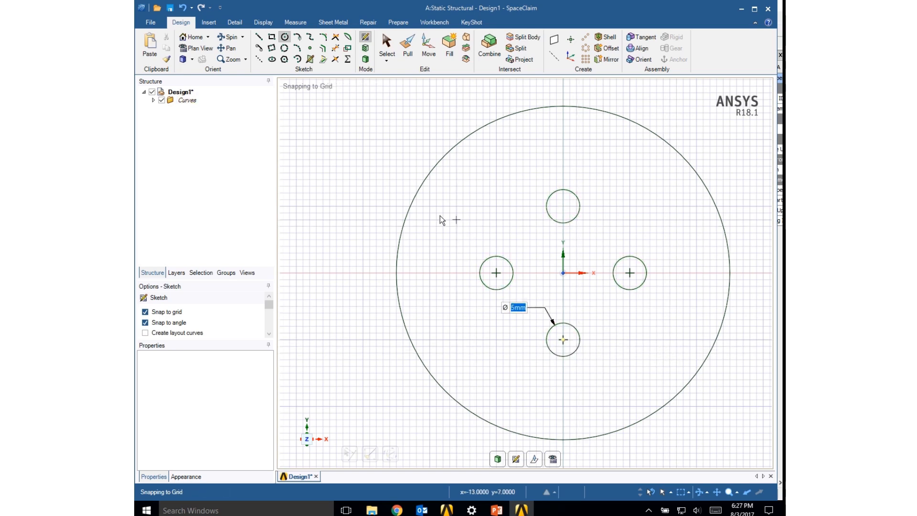
key("Escape")
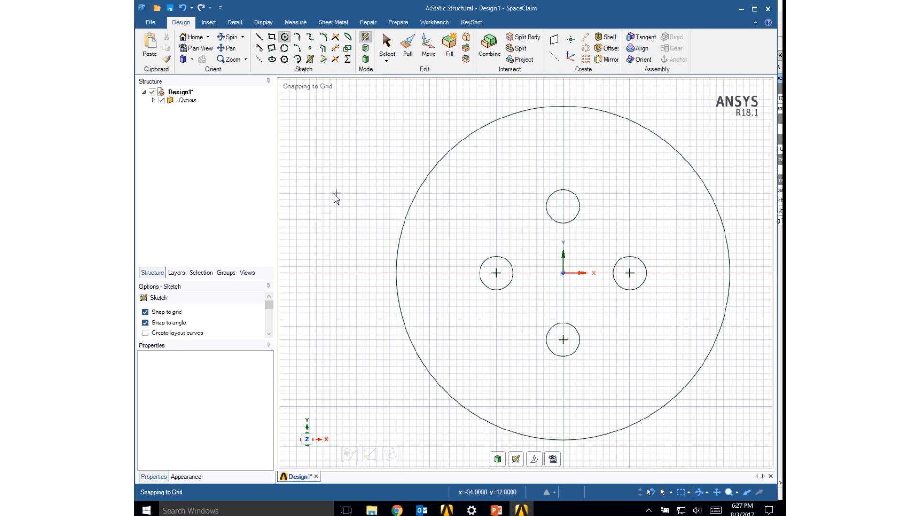
key("Escape")
- Pull the disk face around the four circles by 5 mm to make a solid plate with through holes
mouse_move(638, 308)
middle_mouse_down()
mouse_move(571, 316)
mouse_move(566, 302)
middle_mouse_up()
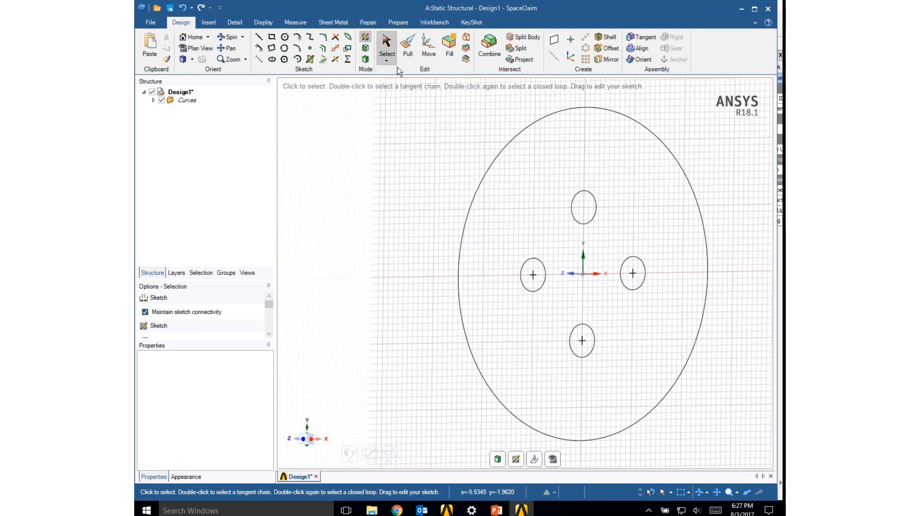
left_click(403, 47)
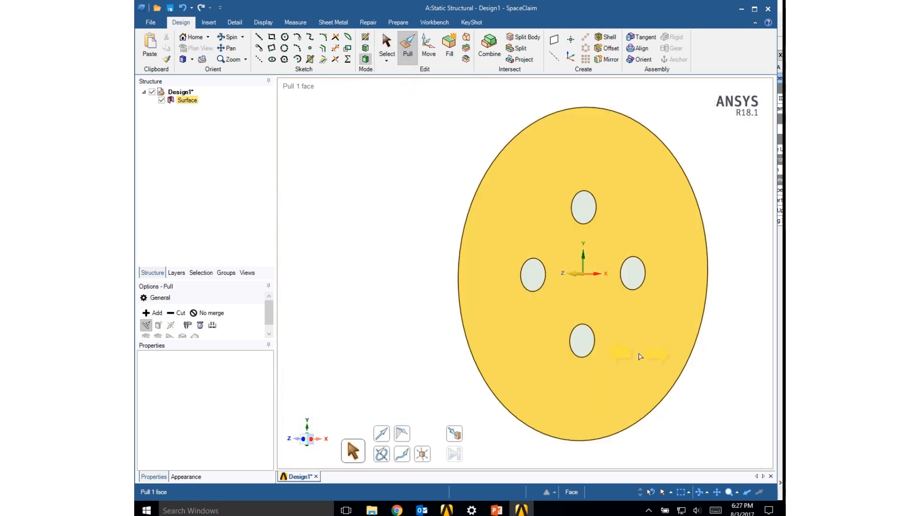
left_click_drag(641, 356, 592, 373)
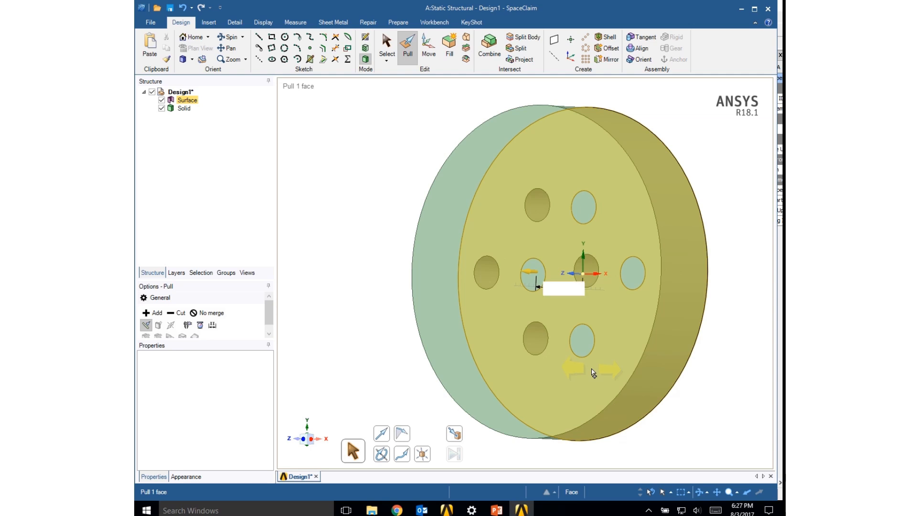
type("5")
key("Return")
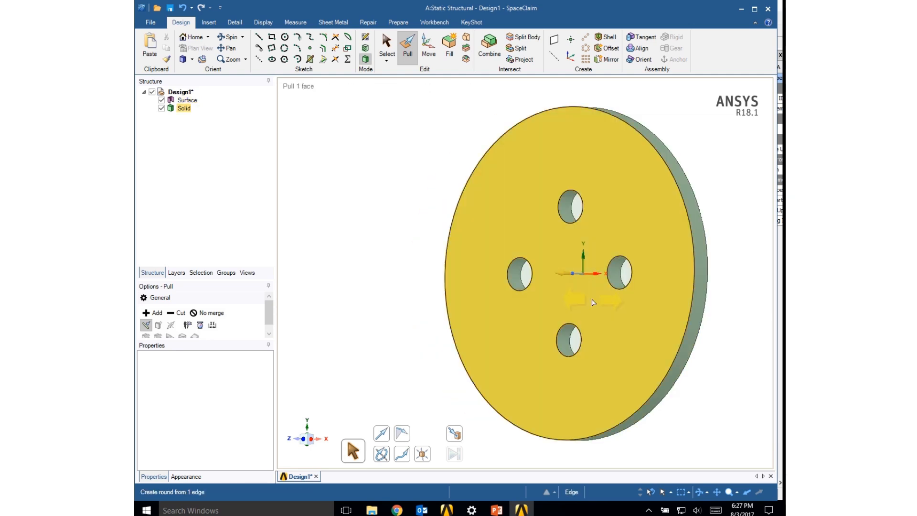
left_click(409, 256)
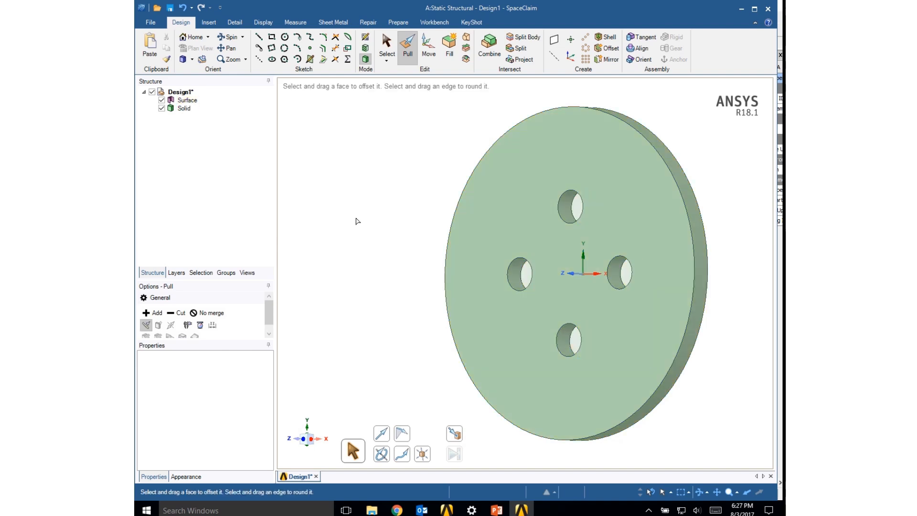
- Delete the leftover Surface body that covers the four holes, keeping only the solid
mouse_move(418, 254)
middle_mouse_down()
mouse_move(436, 270)
mouse_move(473, 248)
mouse_move(476, 260)
middle_mouse_up()
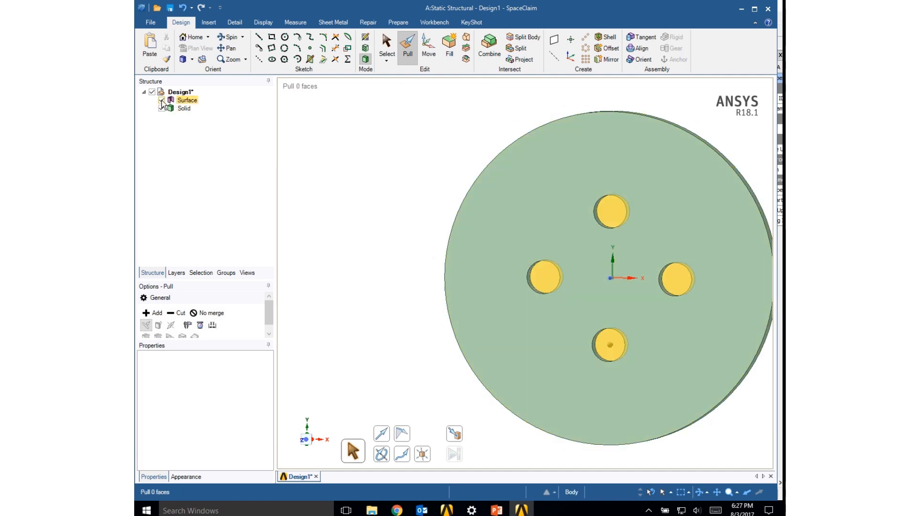
right_click(181, 101)
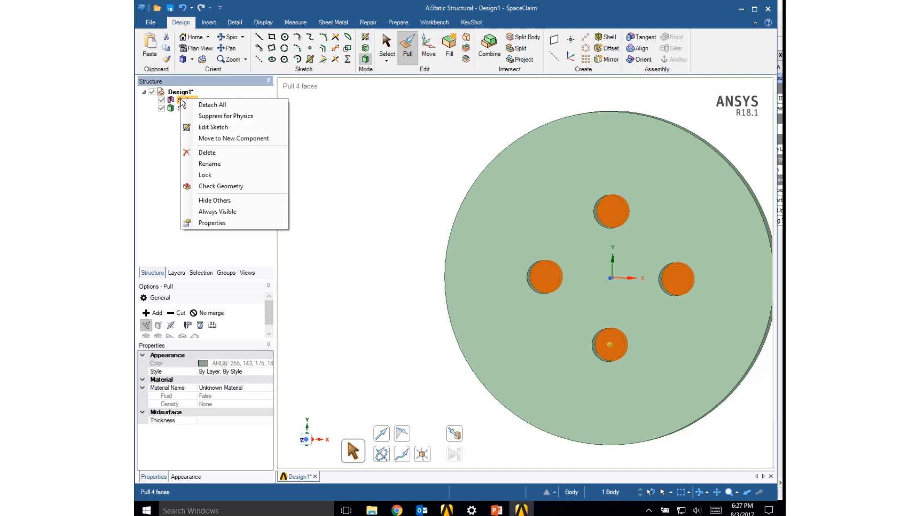
left_click(207, 153)
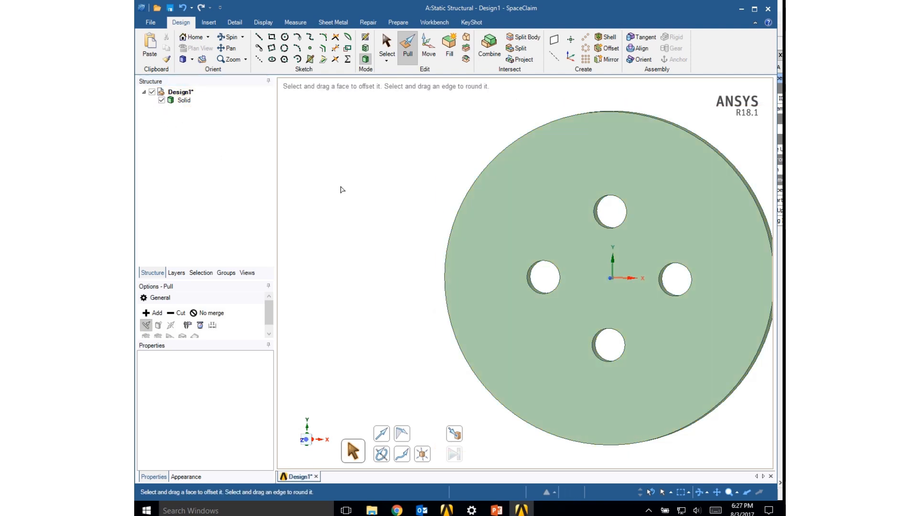
left_click(468, 256)
scroll(469, 256, "down", 1)
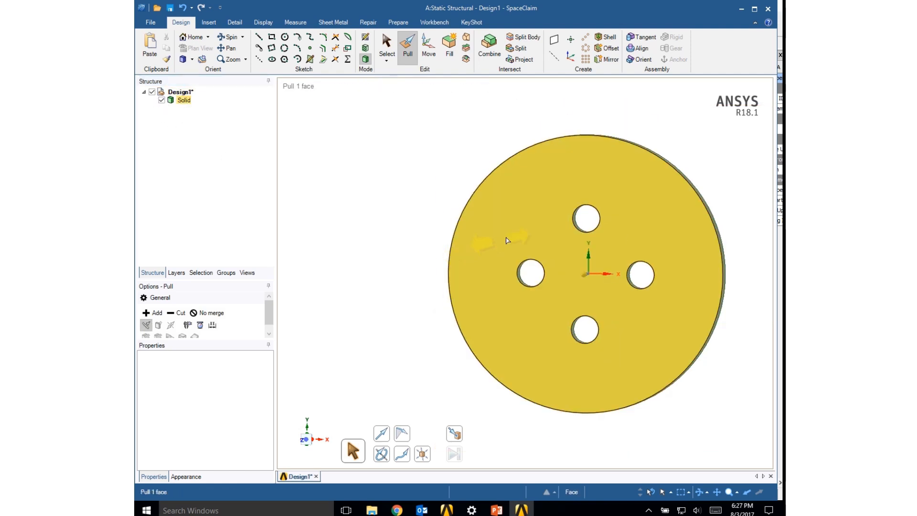
left_click(617, 106)
- Switch to Workbench and open the Model of the Static Structural system in Mechanical
left_click(741, 9)
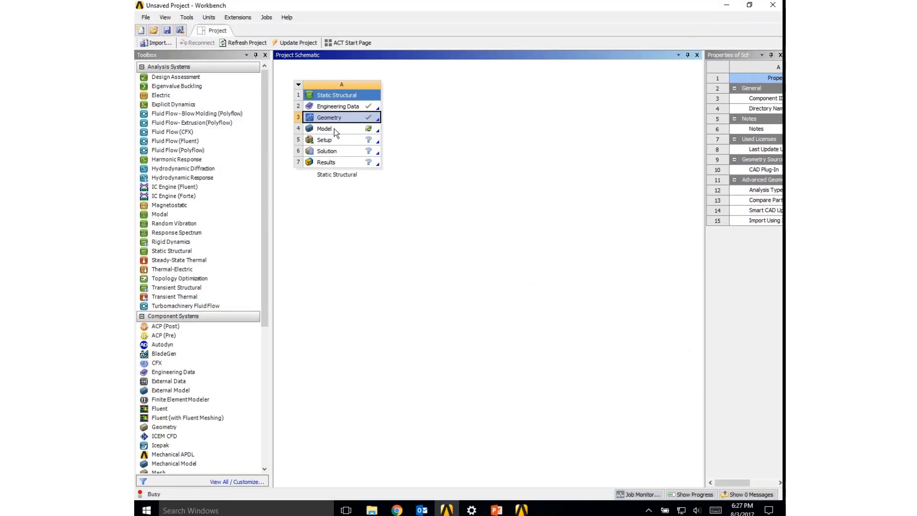
double_click(334, 128)
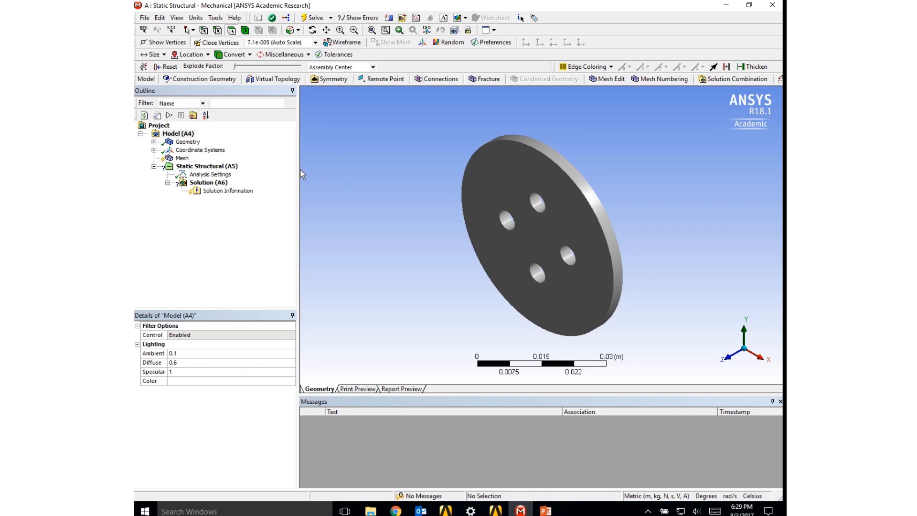
- Examine the details of the solid body under Geometry and view the disk face-on along the Z axis
left_click(154, 142)
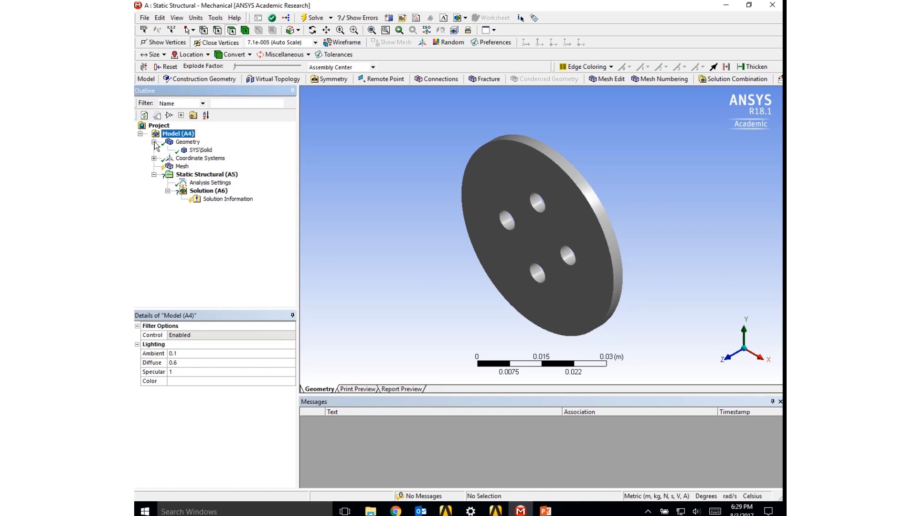
left_click(198, 150)
middle_click_drag(410, 227, 471, 205)
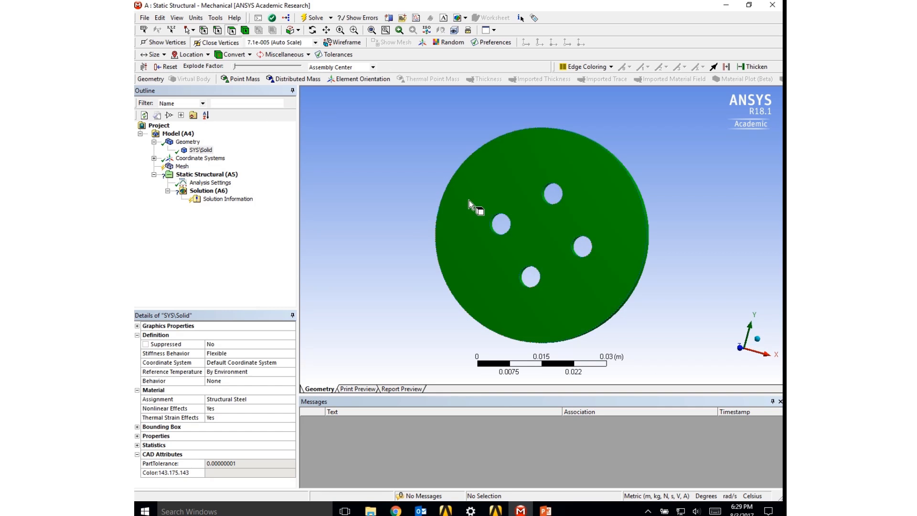
left_click(742, 348)
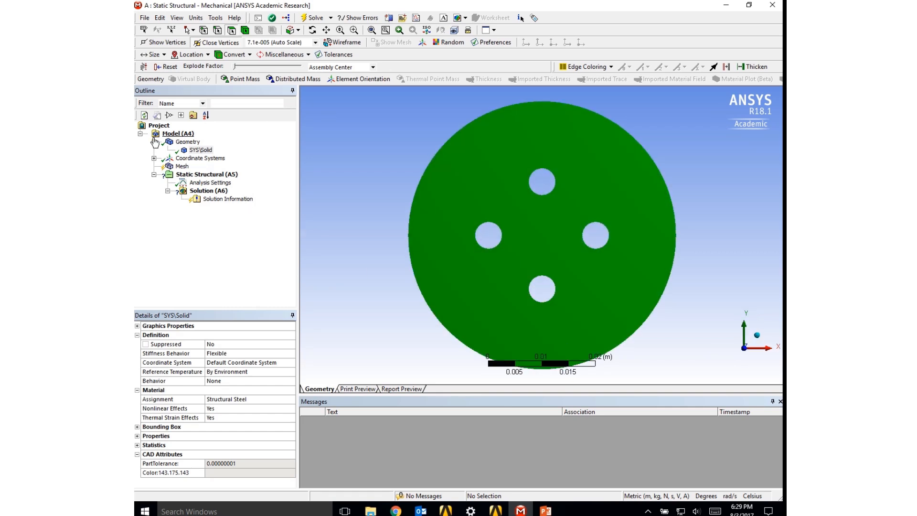
left_click(154, 142)
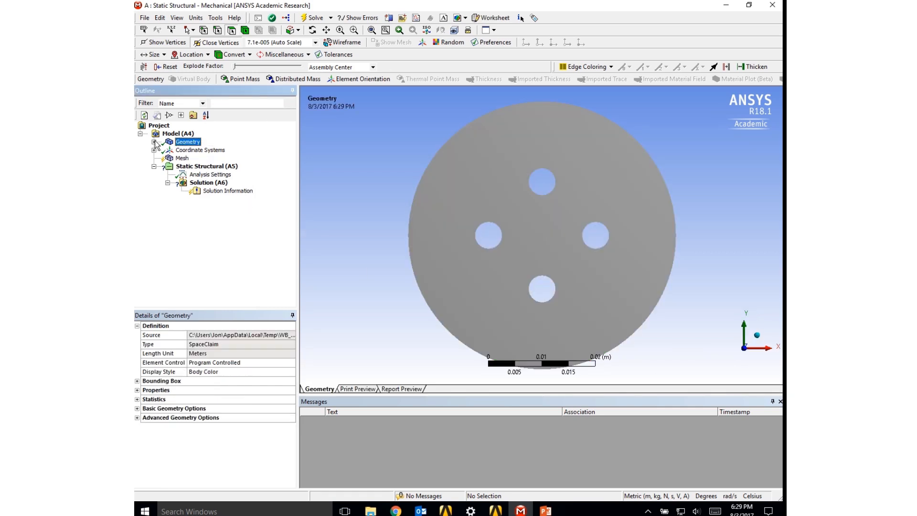
- Generate the mesh of the plate with the default settings and tilt the view to inspect it
right_click(181, 159)
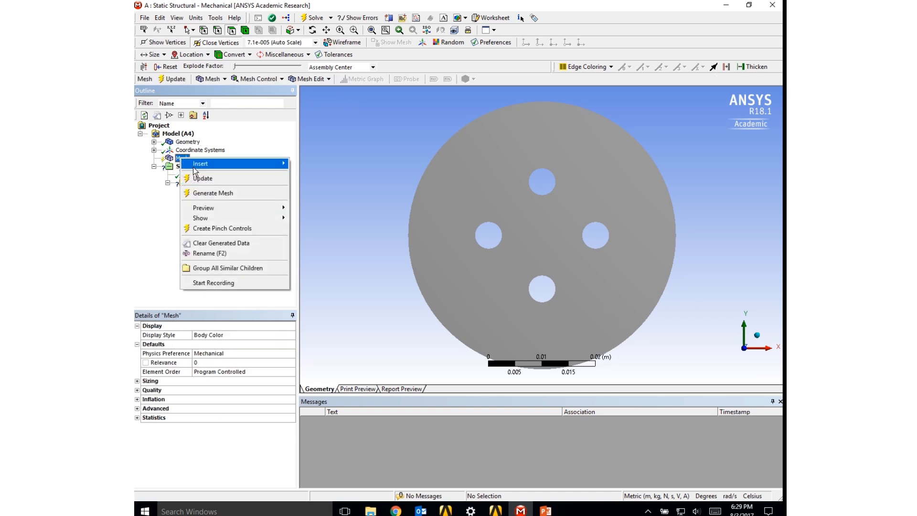
left_click(203, 193)
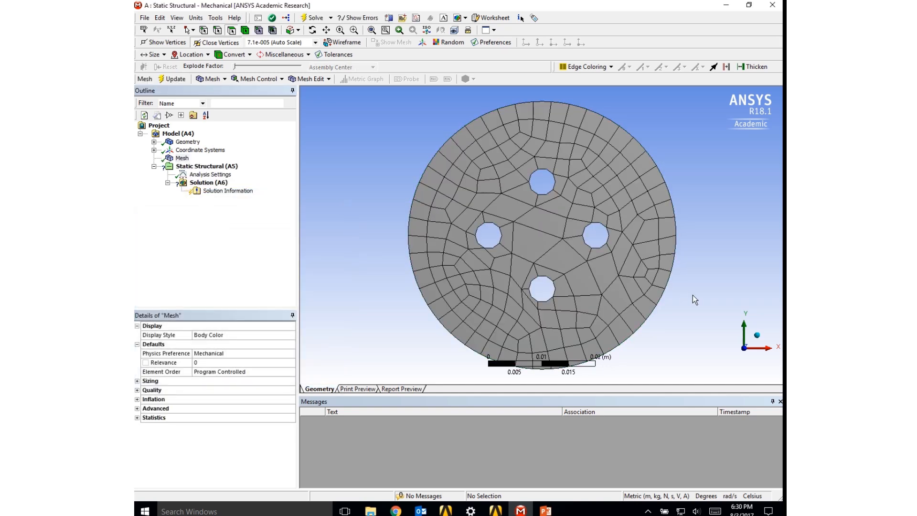
middle_click_drag(692, 292, 651, 272)
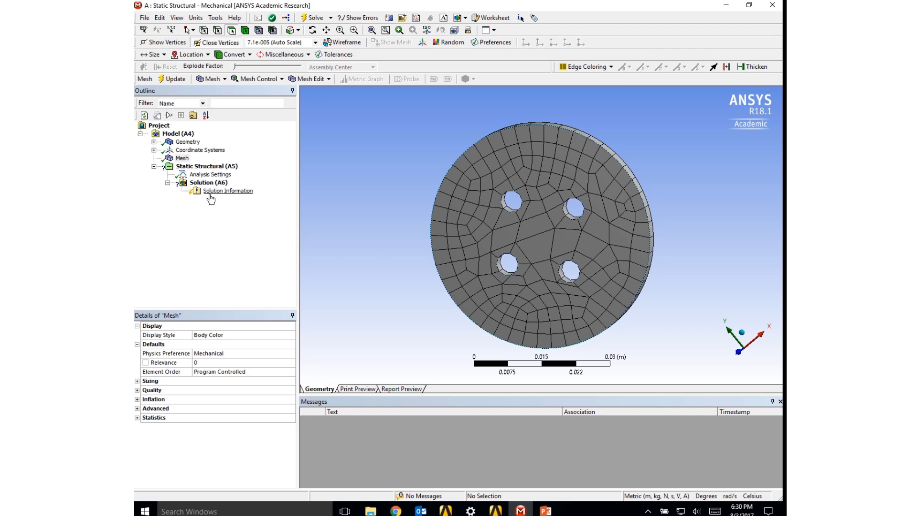
- Insert a mesh Refinement scoped to the cylindrical faces of the four holes
right_click(184, 159)
mouse_move(194, 164)
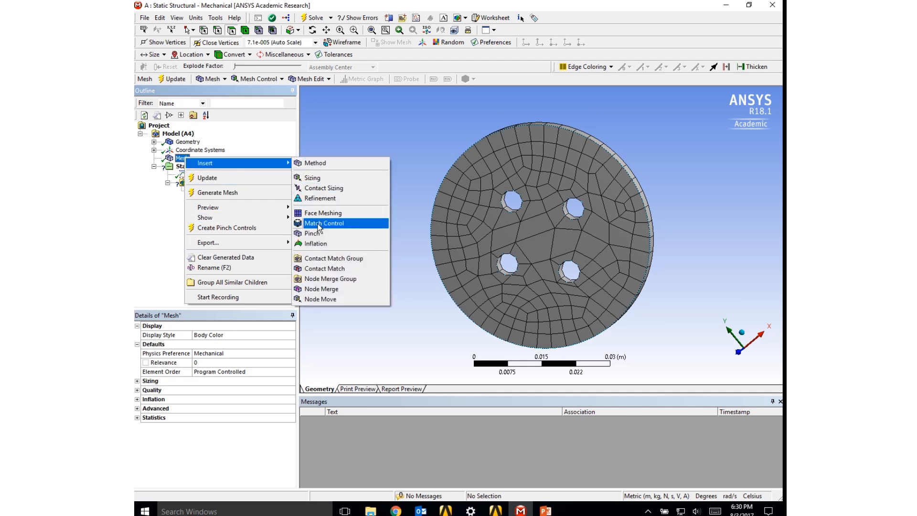
left_click(321, 199)
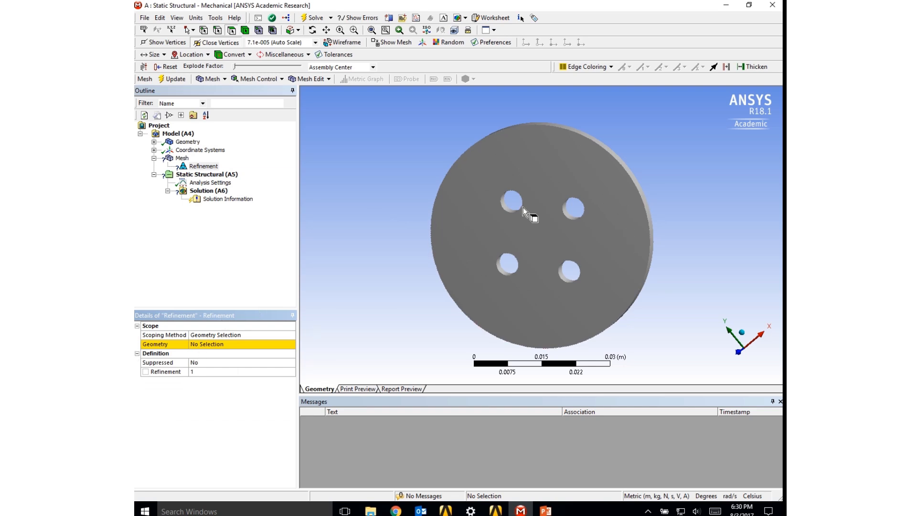
left_click(505, 209)
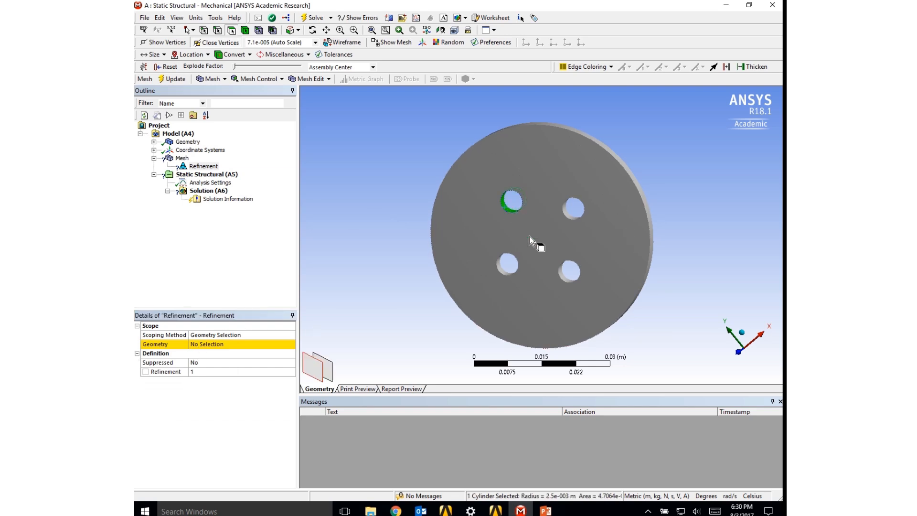
left_click(570, 217, "ctrl")
left_click(500, 275, "ctrl")
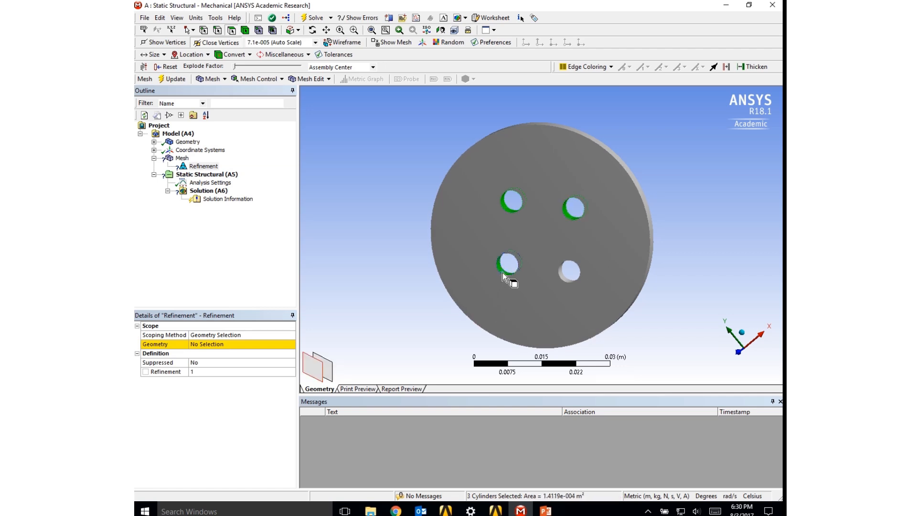
left_click(567, 281, "ctrl")
left_click(198, 344)
left_click(204, 343)
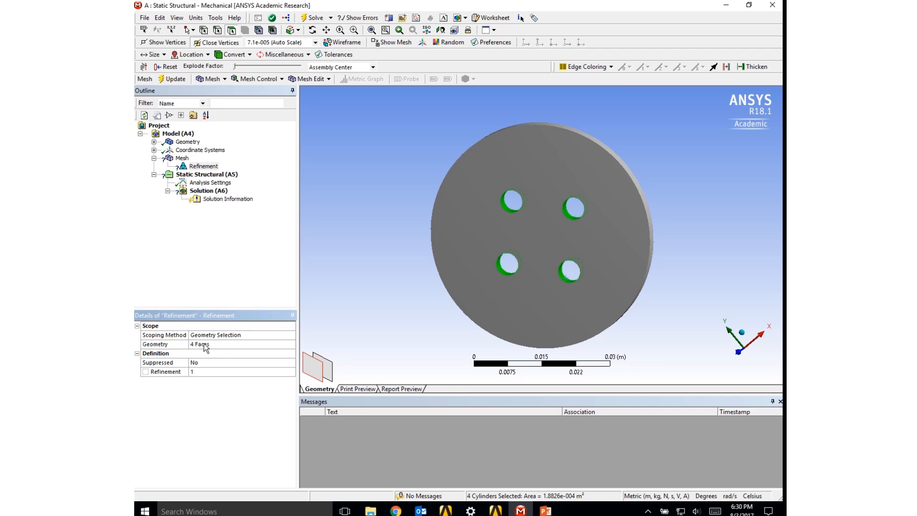
- Set the hole refinement level to 2, update the mesh and display it
left_click(269, 374)
left_click(274, 371)
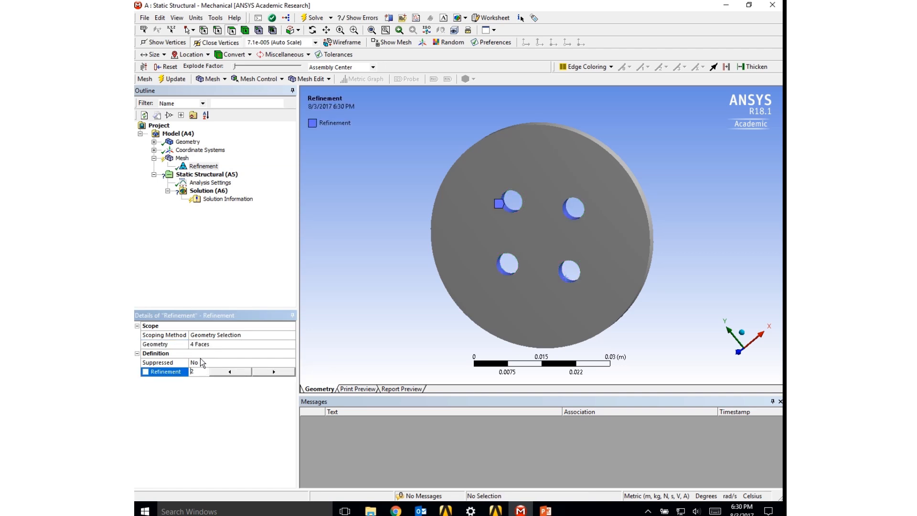
left_click(176, 80)
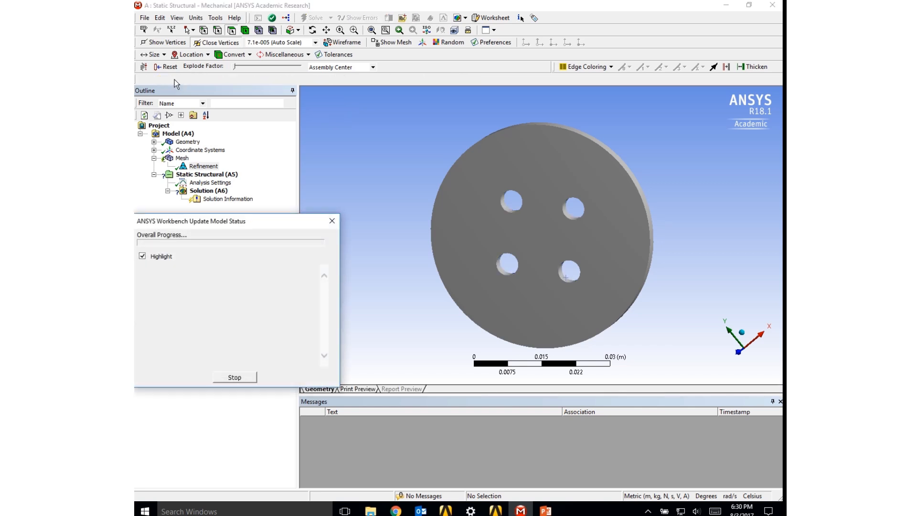
left_click(178, 160)
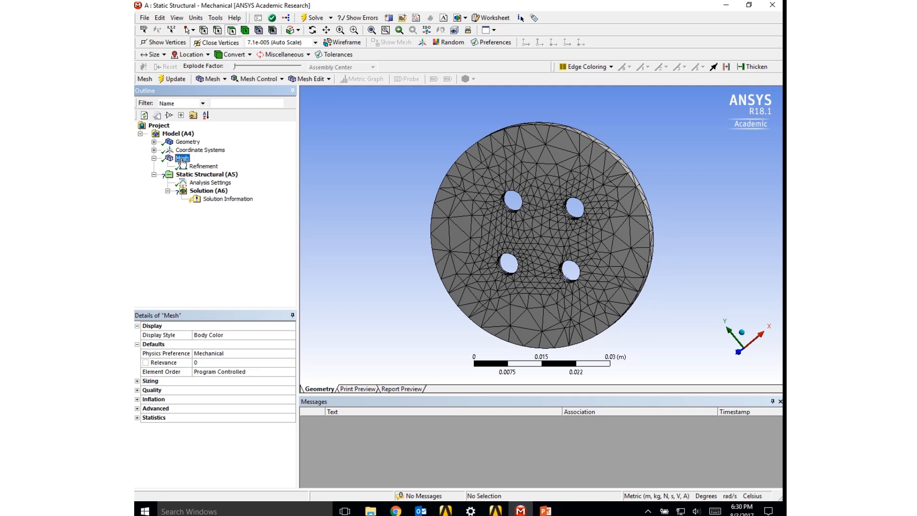
- Set the mesh sizing's Relevance Center to Fine and update the mesh
left_click(137, 381)
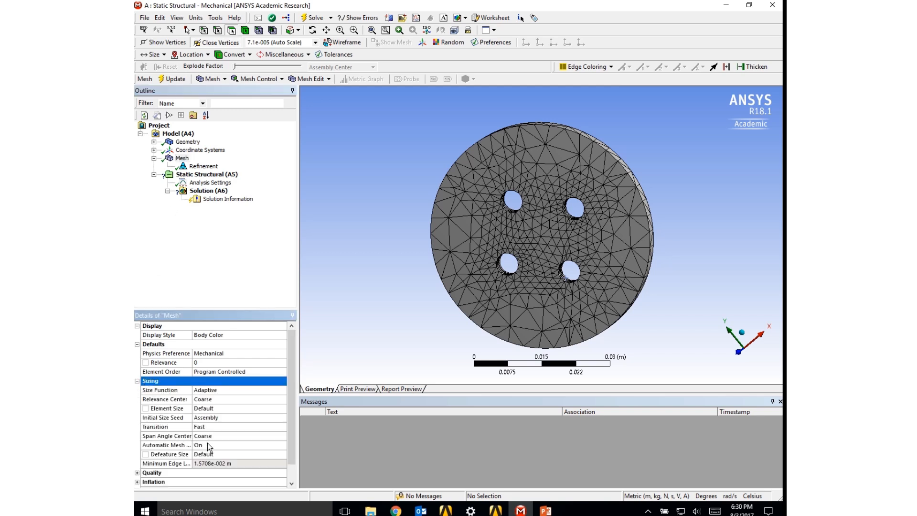
left_click(283, 400)
left_click(282, 400)
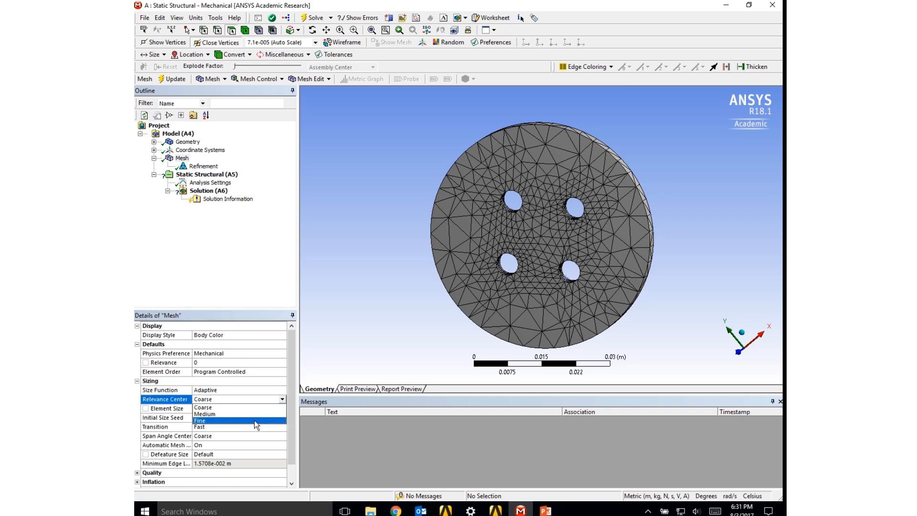
left_click(255, 421)
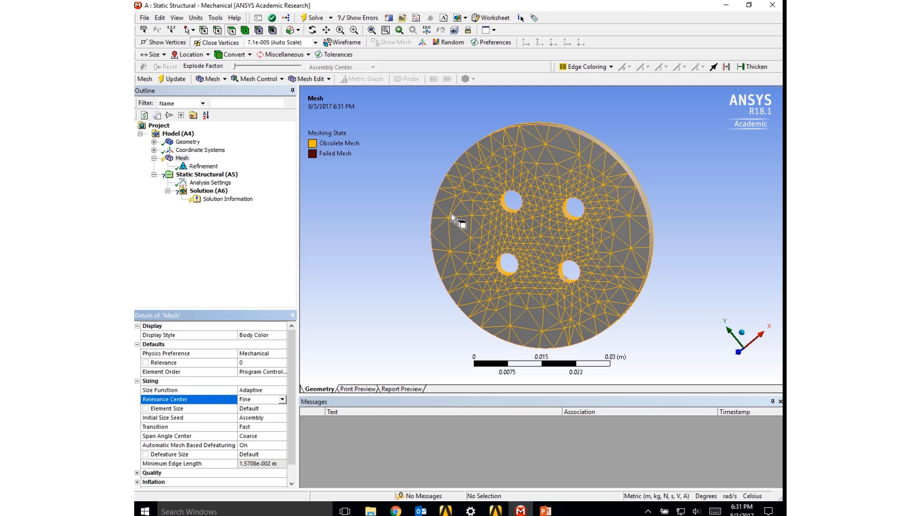
left_click(175, 83)
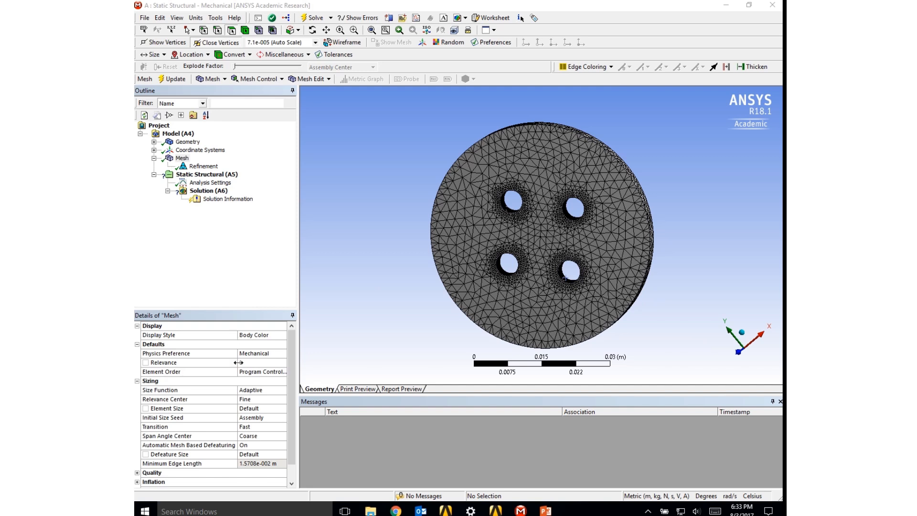
- Set the mesh Size Function to Proximity and Curvature, update the mesh and view it face-on along the Z axis
left_click(182, 159)
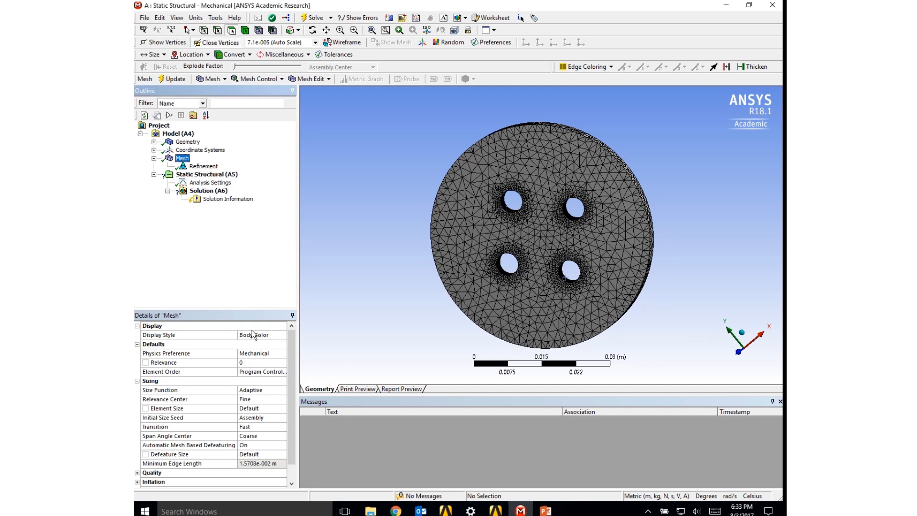
left_click(282, 389)
left_click(283, 390)
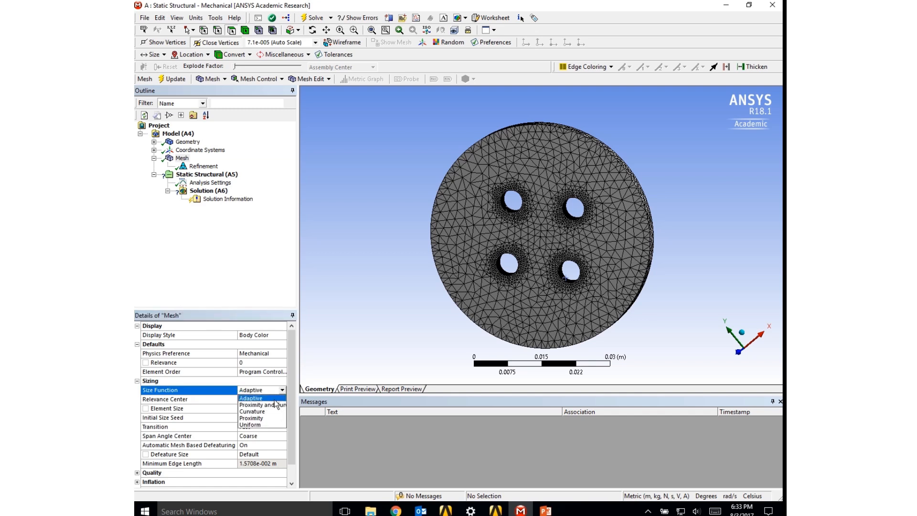
left_click(270, 404)
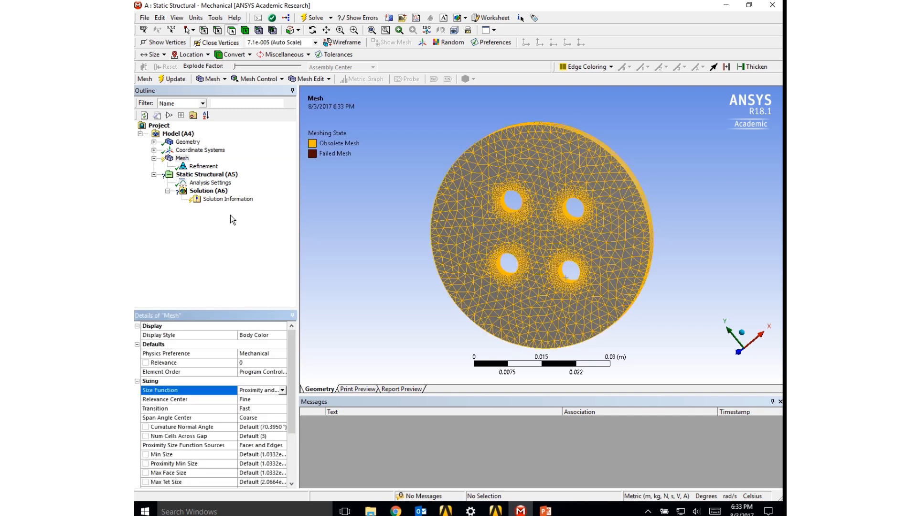
left_click(178, 79)
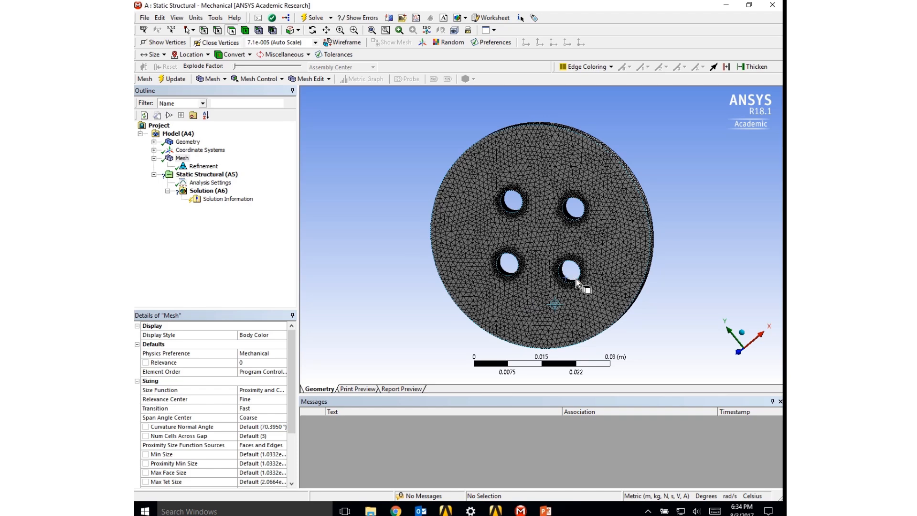
mouse_move(583, 287)
middle_mouse_down()
mouse_move(603, 279)
mouse_move(570, 300)
mouse_move(584, 298)
middle_mouse_up()
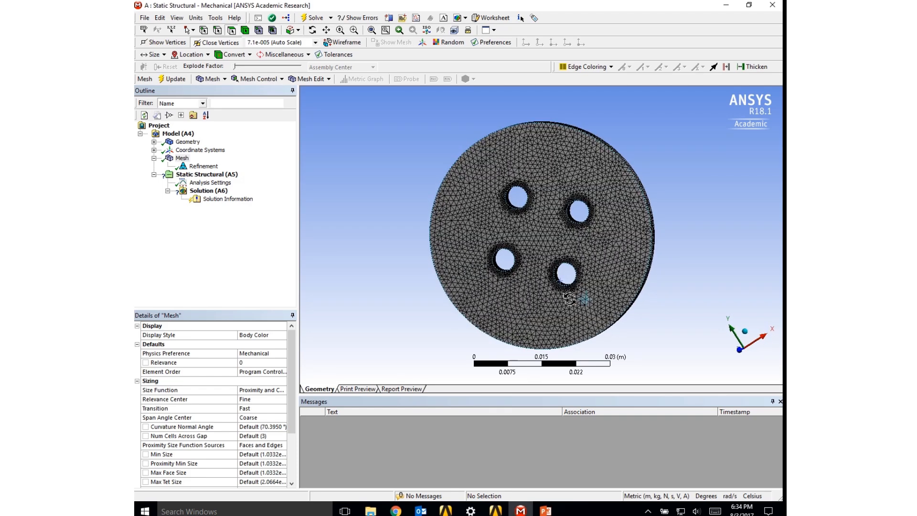
left_click(734, 359)
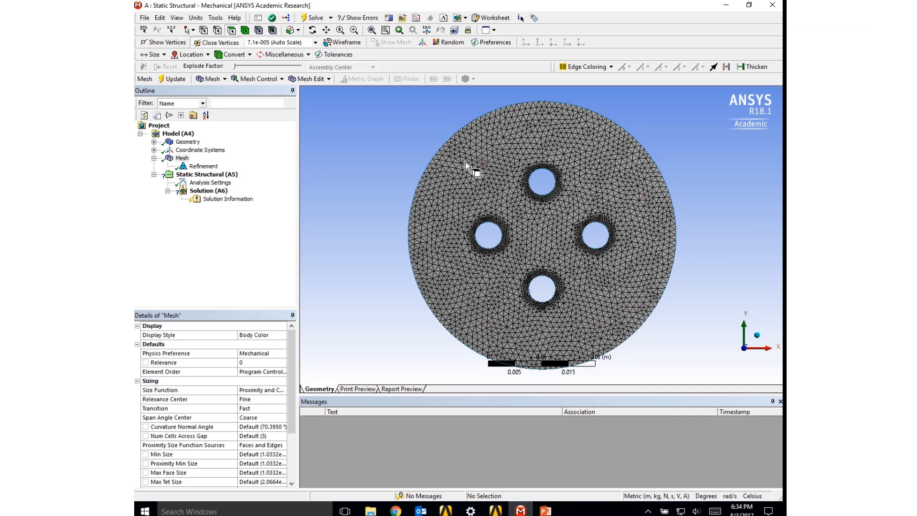
- Add a Cylindrical Support to the static structural analysis on the inner faces of the four holes
right_click(193, 178)
mouse_move(212, 183)
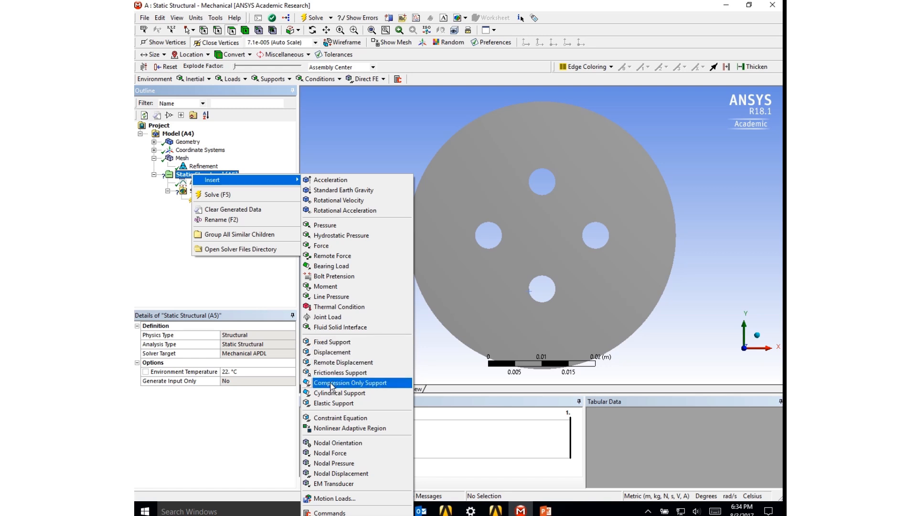
left_click(329, 395)
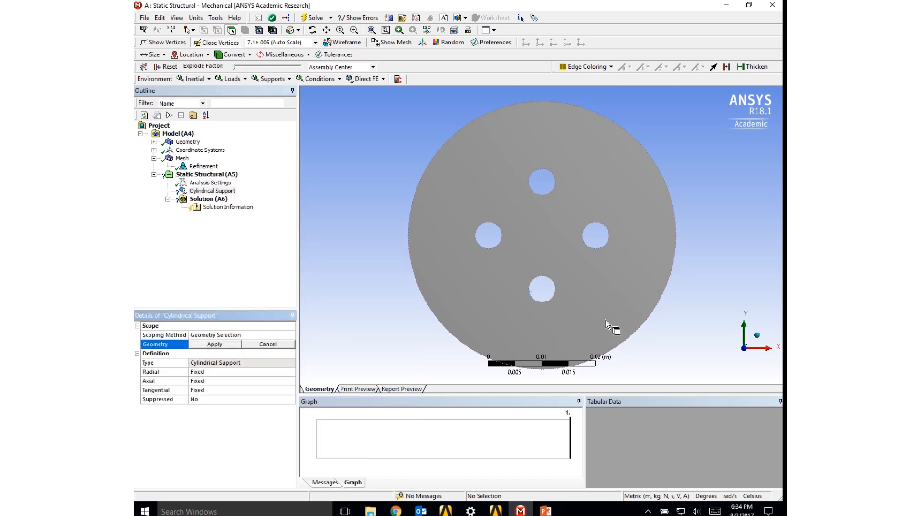
middle_click_drag(602, 308, 569, 313)
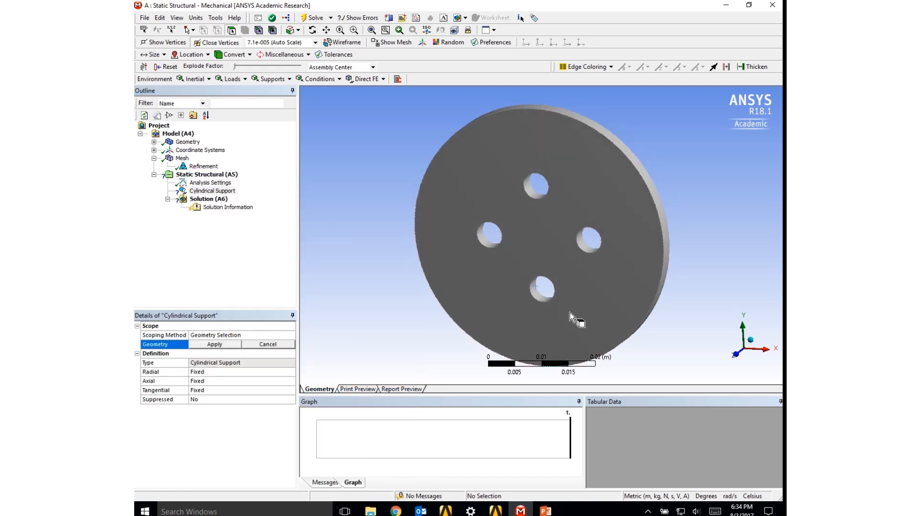
left_click(489, 243)
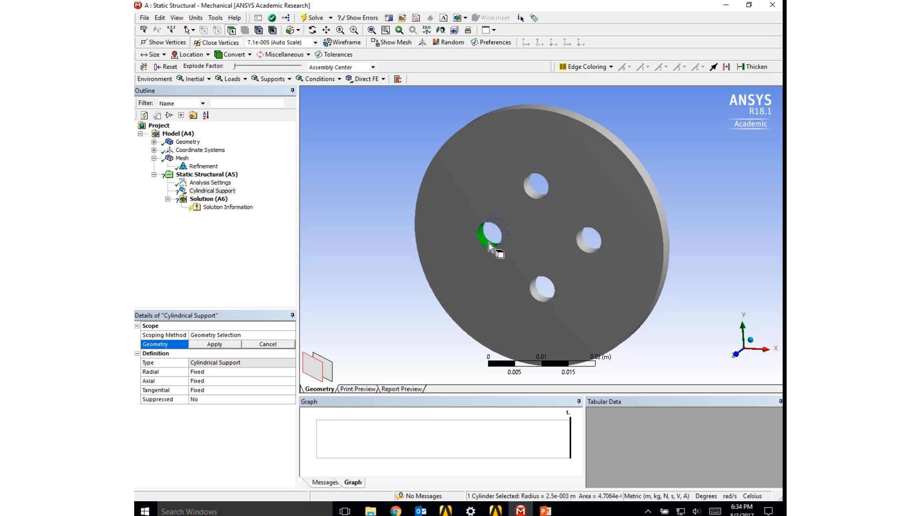
left_click(531, 191, "ctrl")
left_click(584, 252, "ctrl")
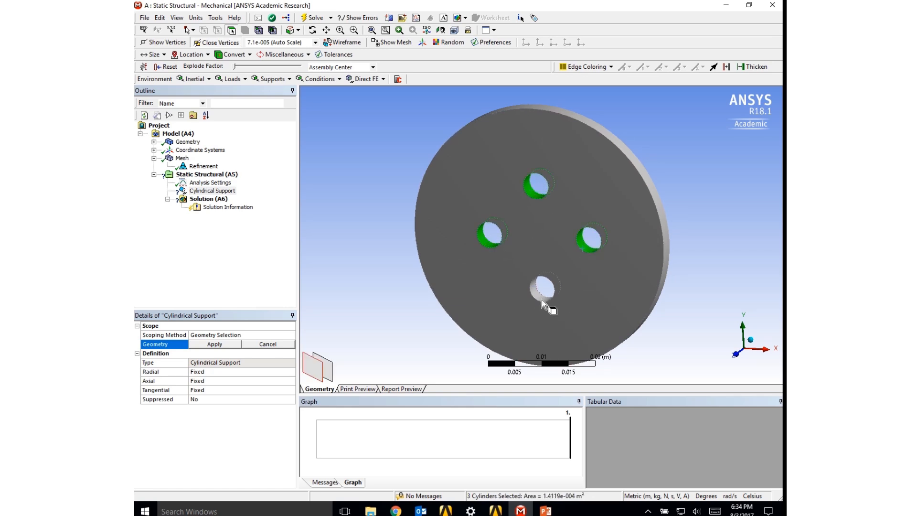
left_click(542, 300, "ctrl")
left_click(215, 345)
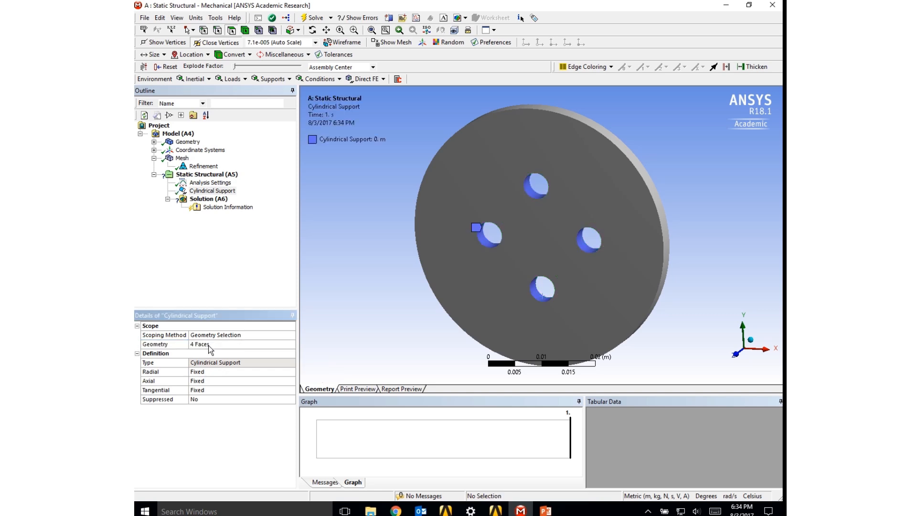
- Set the cylindrical support's Tangential direction to Free
left_click(291, 390)
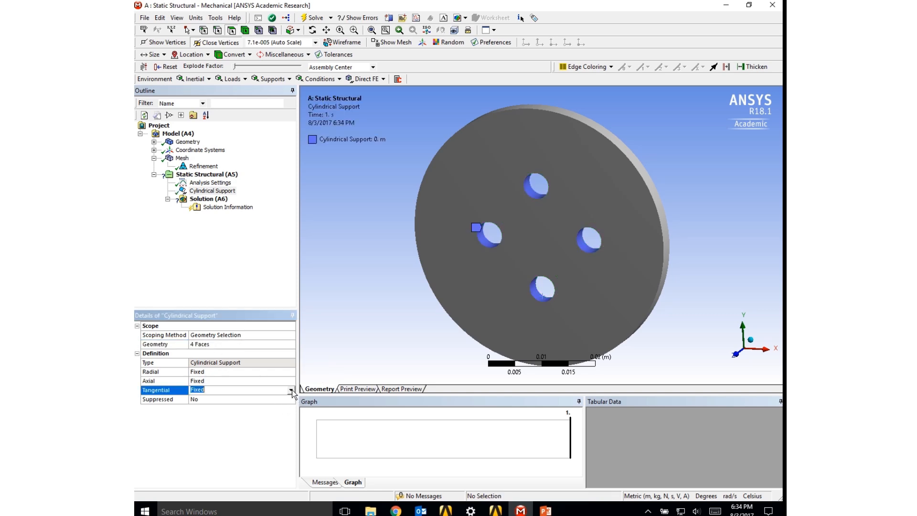
left_click(291, 390)
left_click(266, 405)
- Add a Moment load to the static structural analysis on the plate's outer cylindrical rim face
right_click(216, 175)
mouse_move(222, 179)
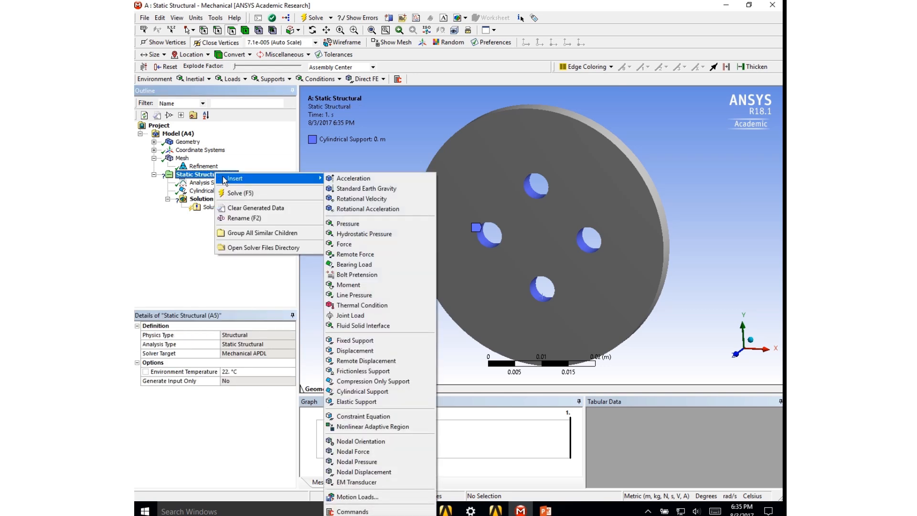
left_click(348, 285)
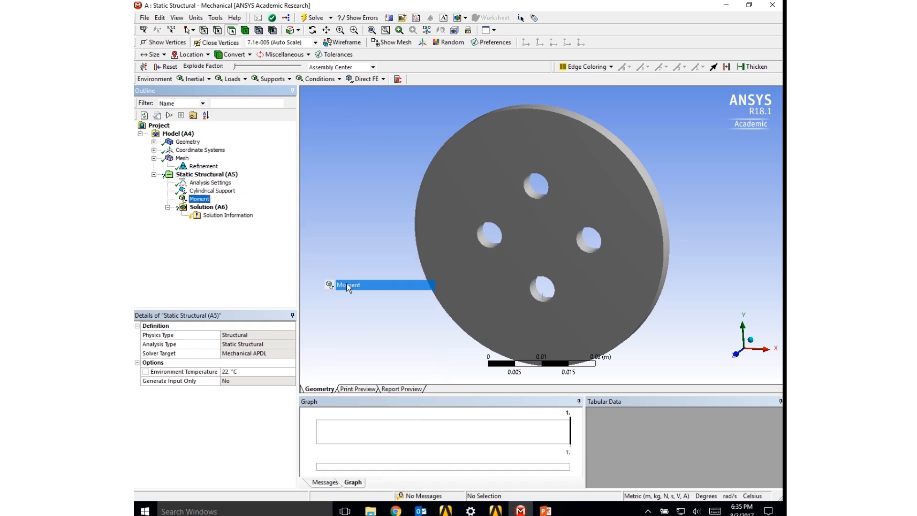
left_click(664, 238)
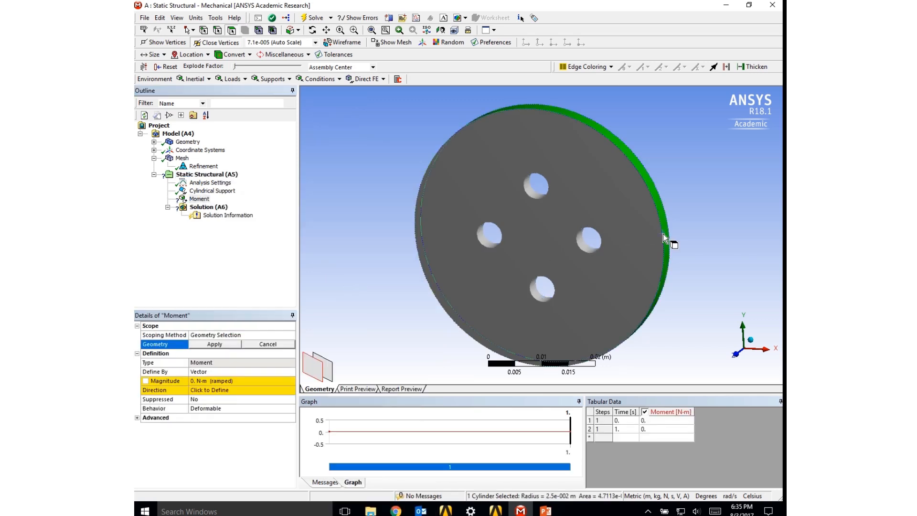
left_click(233, 344)
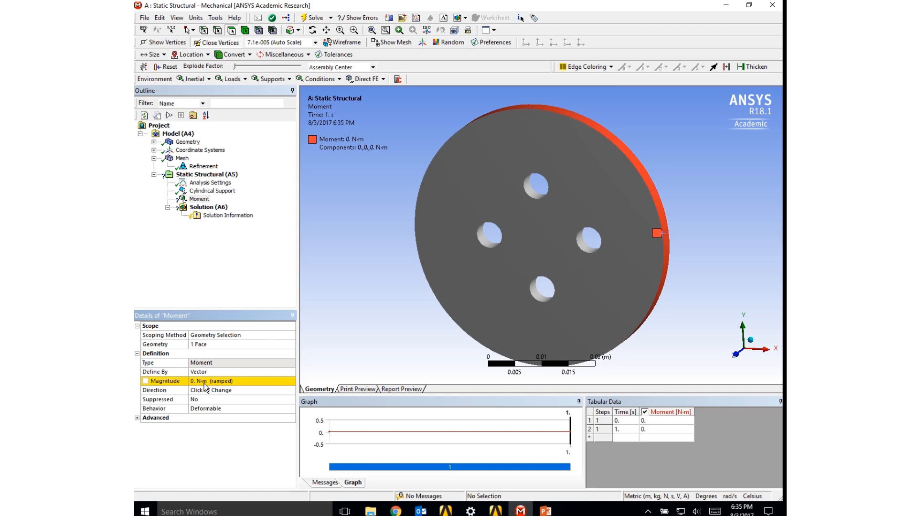
- Define the moment on the outer rim by Components instead of by vector
left_click(291, 372)
left_click(291, 371)
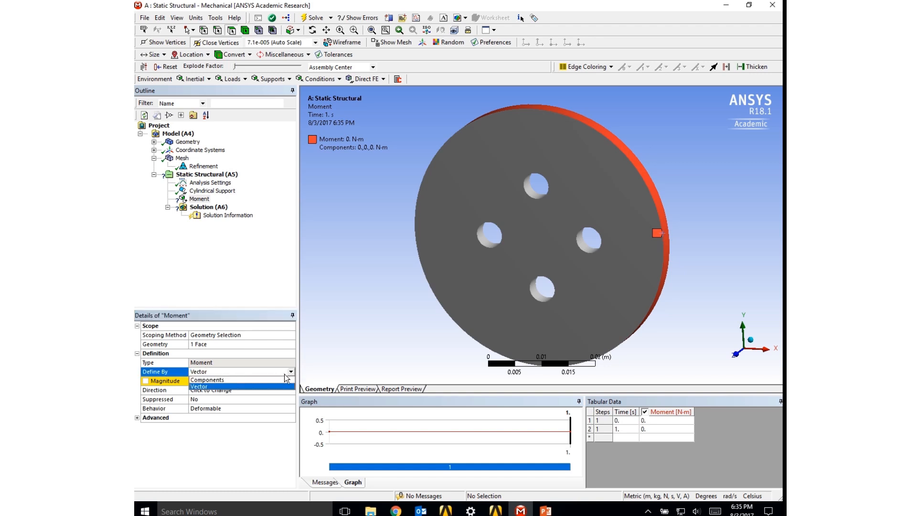
left_click(286, 380)
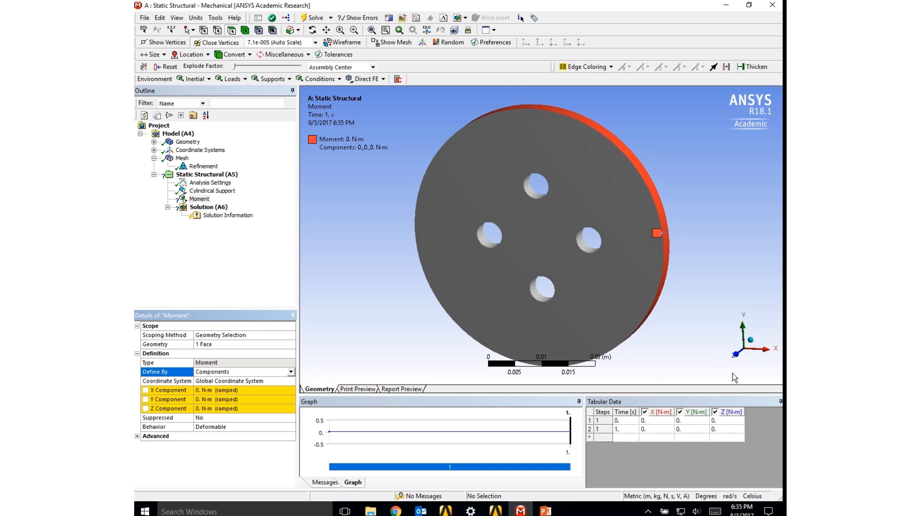
- Set the rim moment's Z component to 100 N·m
left_click(246, 409)
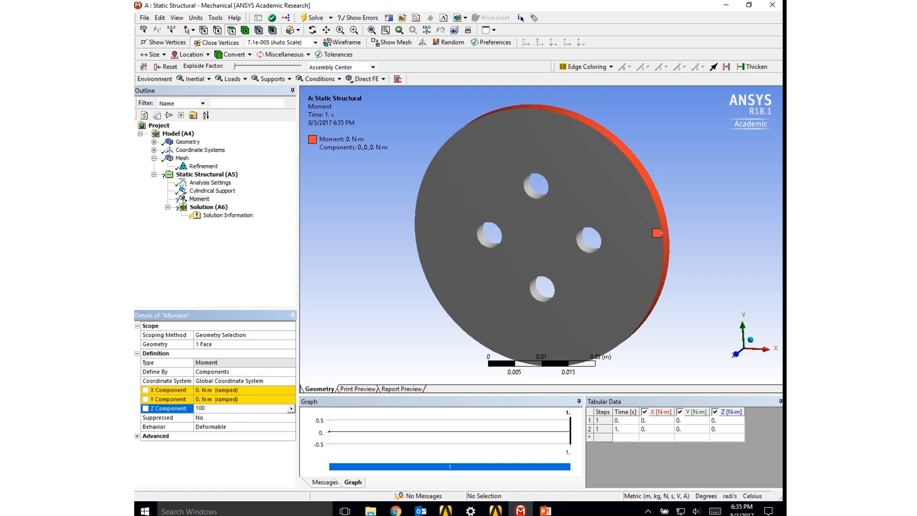
key("Return")
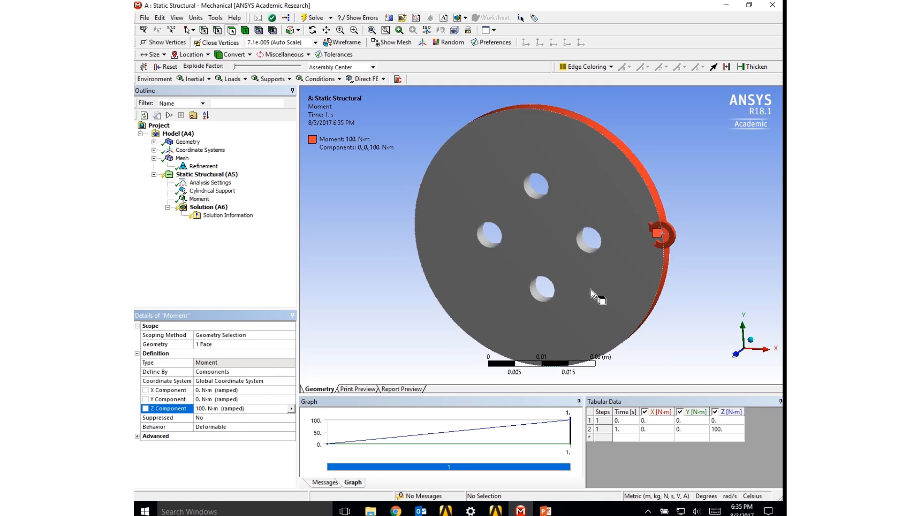
- Add Equivalent (von-Mises) Stress and Total Deformation results to the static structural solution
left_click(204, 208)
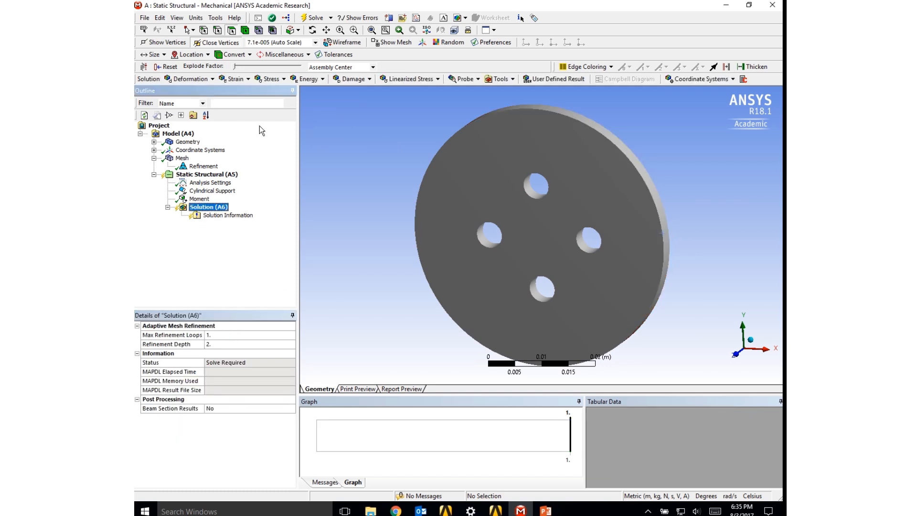
left_click(277, 79)
left_click(277, 94)
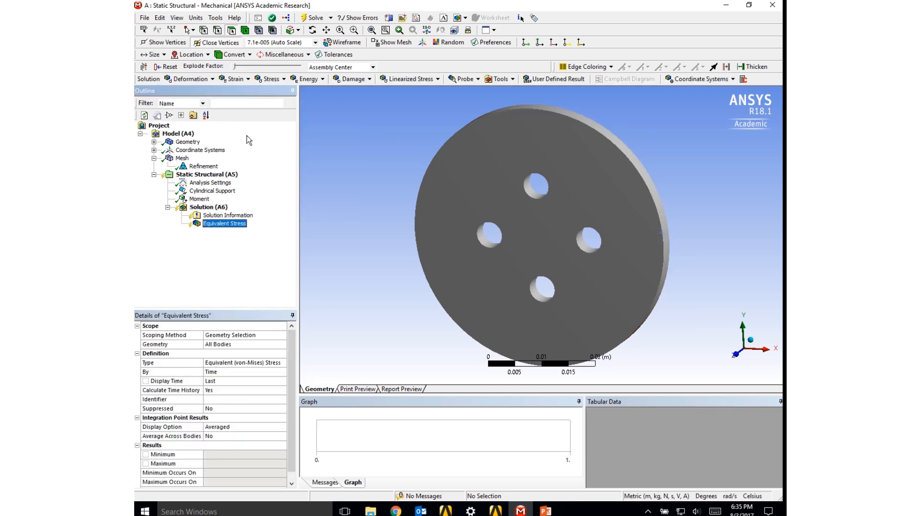
left_click(202, 81)
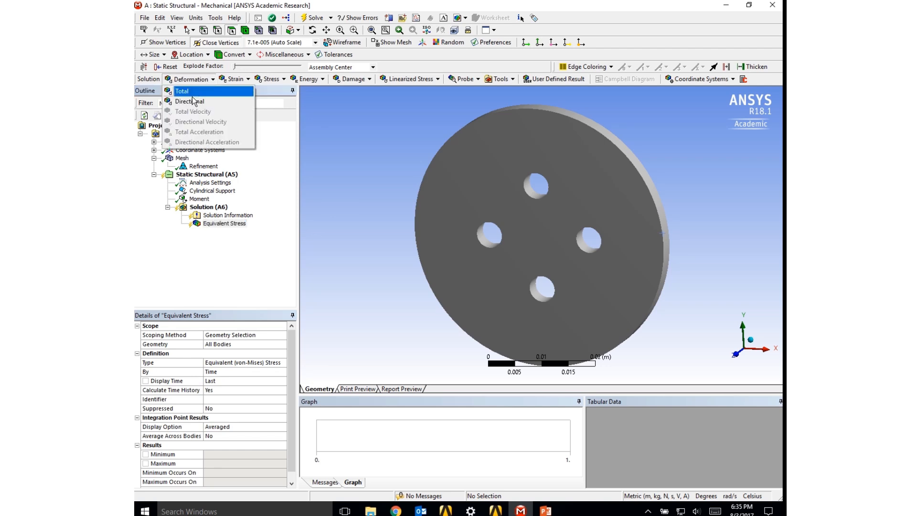
left_click(183, 91)
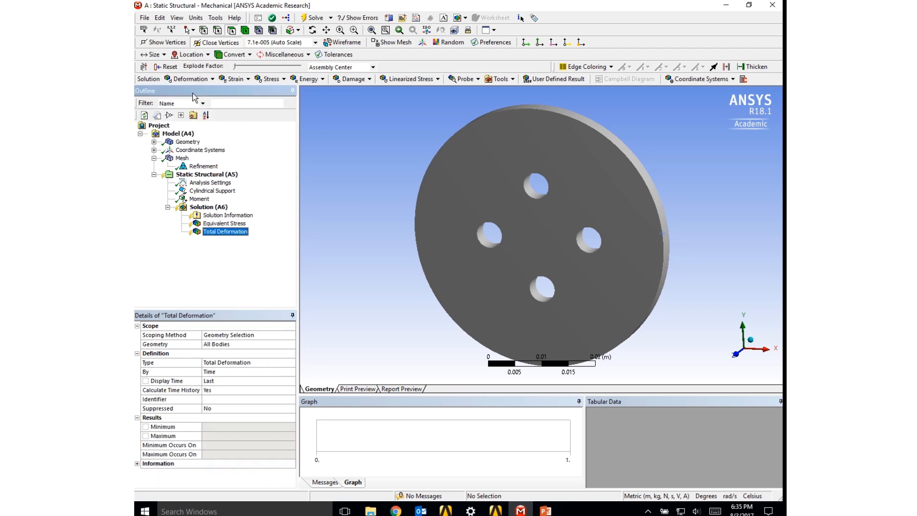
- Solve the static structural analysis
left_click(199, 199)
right_click(198, 200)
right_click(194, 209)
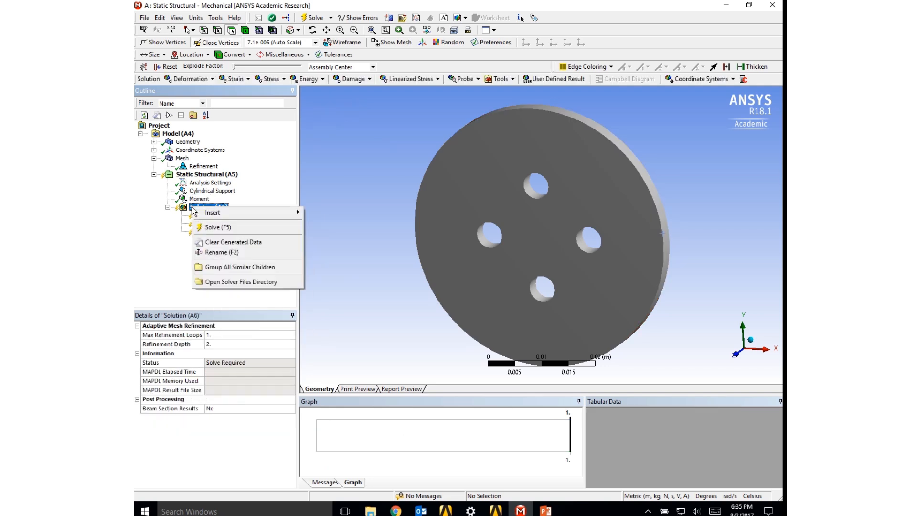
left_click(213, 223)
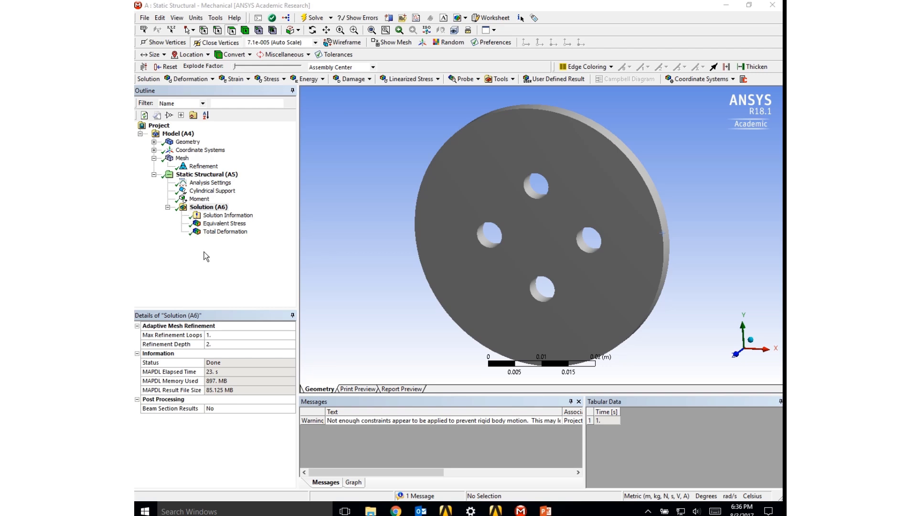
- Examine the equivalent stress plot face-on, compare it with the total deformation plot, and return to the stress result
left_click(223, 223)
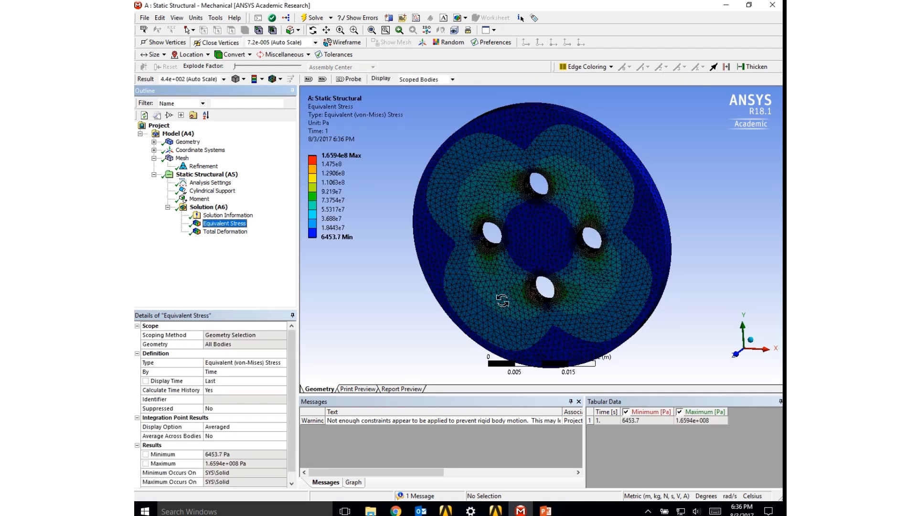
left_click_drag(502, 300, 534, 289)
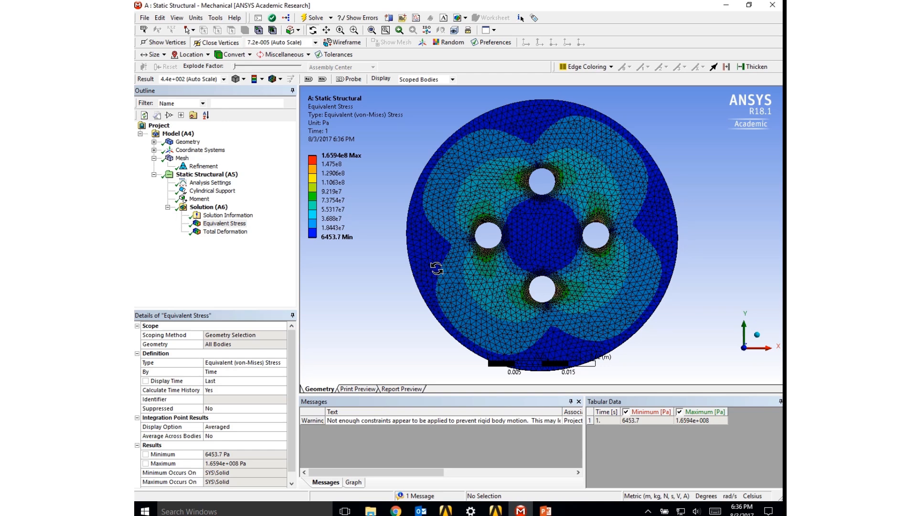
scroll(437, 268, "down", 2)
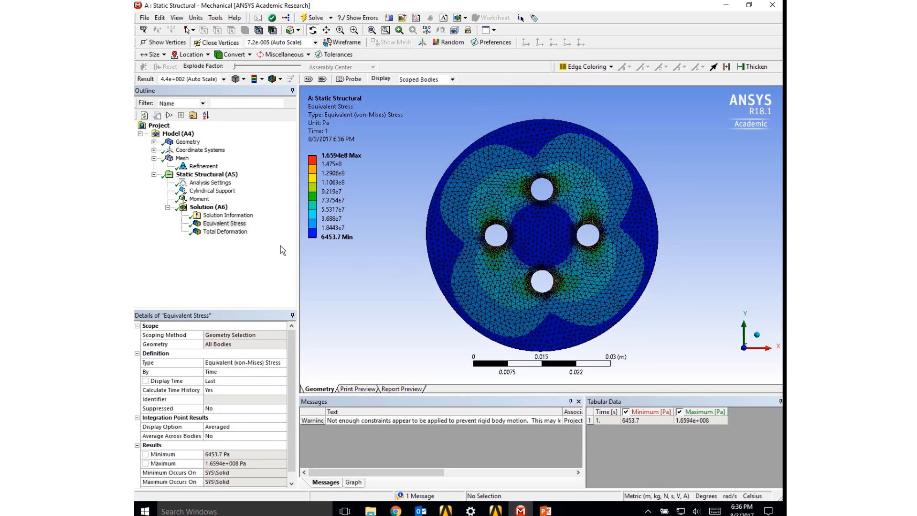
left_click(225, 232)
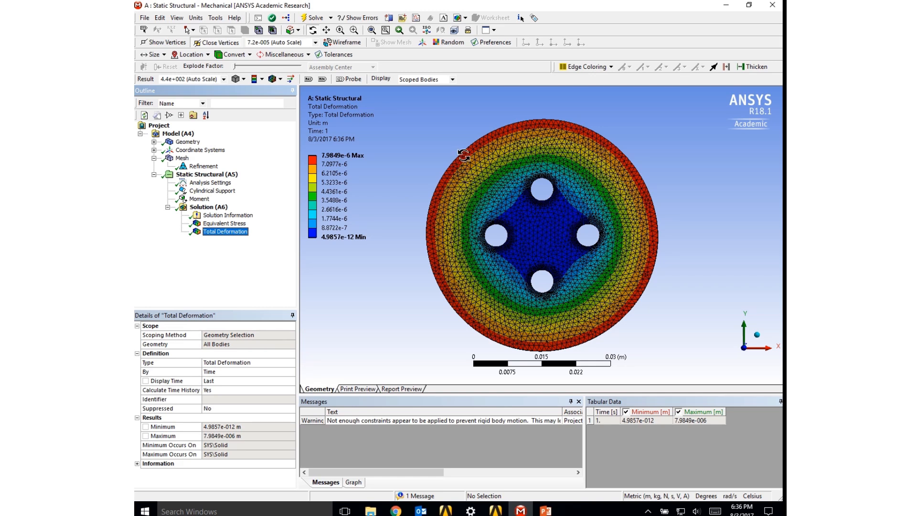
left_click(226, 223)
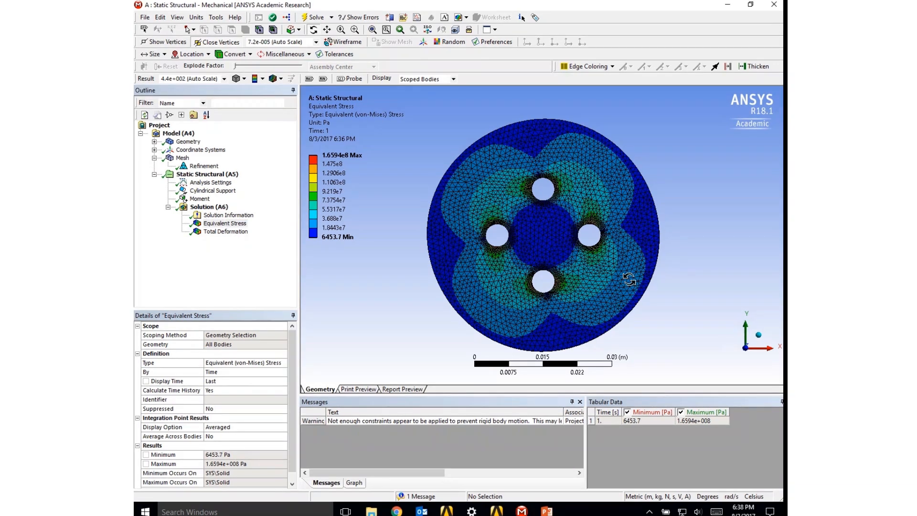
- Switch to Workbench, add a Topology Optimization system sharing the Static Structural model, and link the static Solution to its Setup
left_click(728, 5)
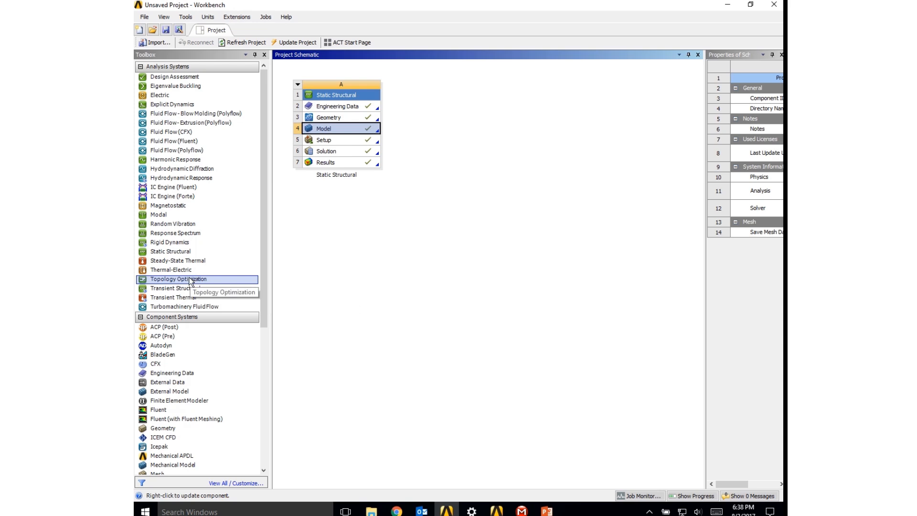
left_click_drag(189, 279, 336, 129)
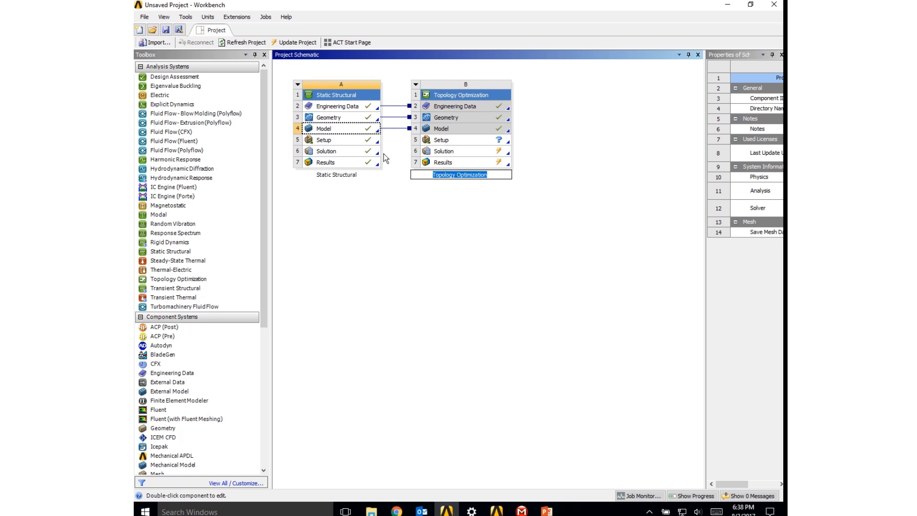
left_click_drag(347, 149, 440, 142)
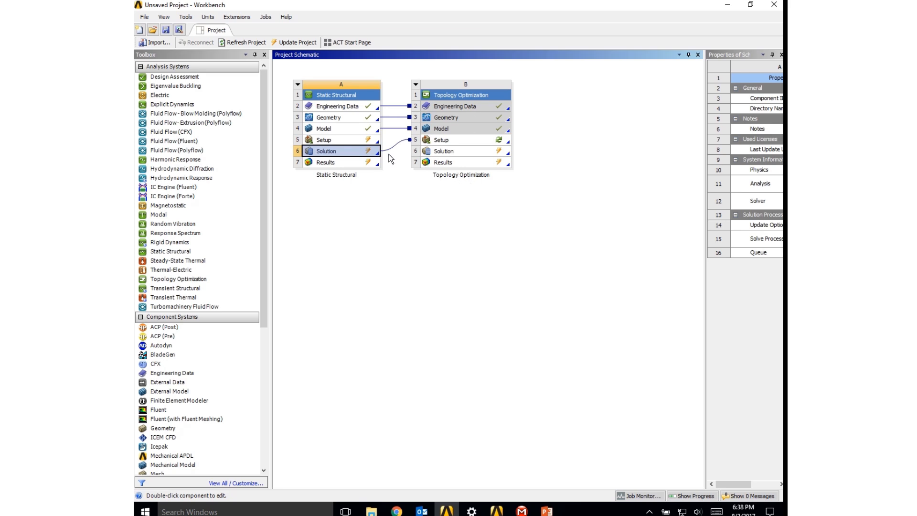
- Update the Results of the Static Structural system
left_click(345, 163)
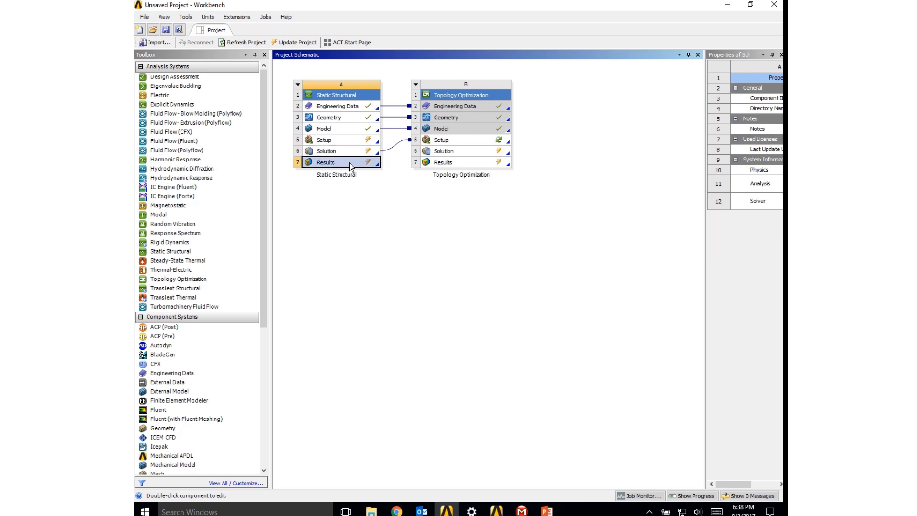
right_click(345, 163)
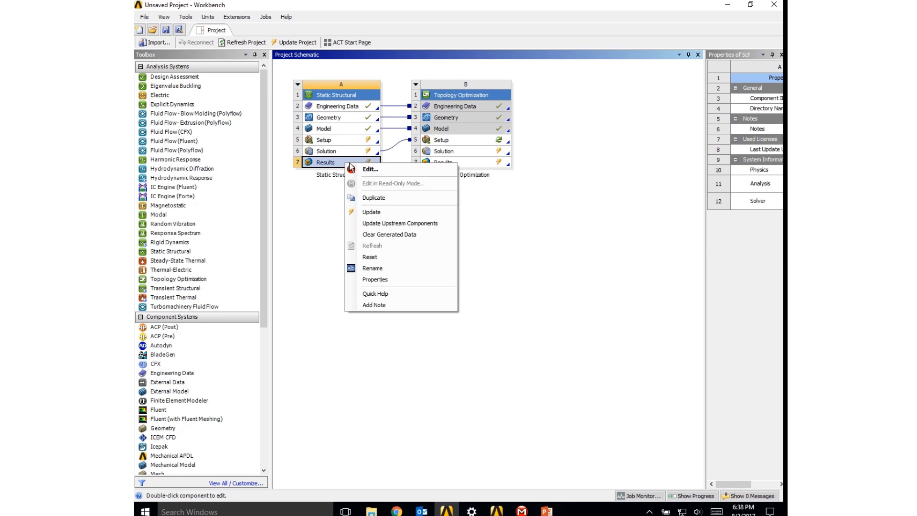
left_click(372, 213)
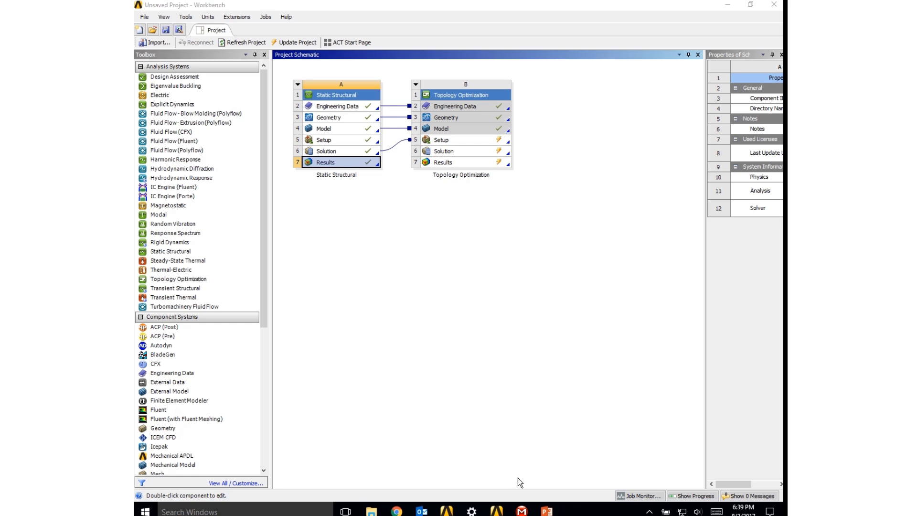
- Switch back to Mechanical and examine the constraints available for the topology optimization and its analysis settings
mouse_move(522, 511)
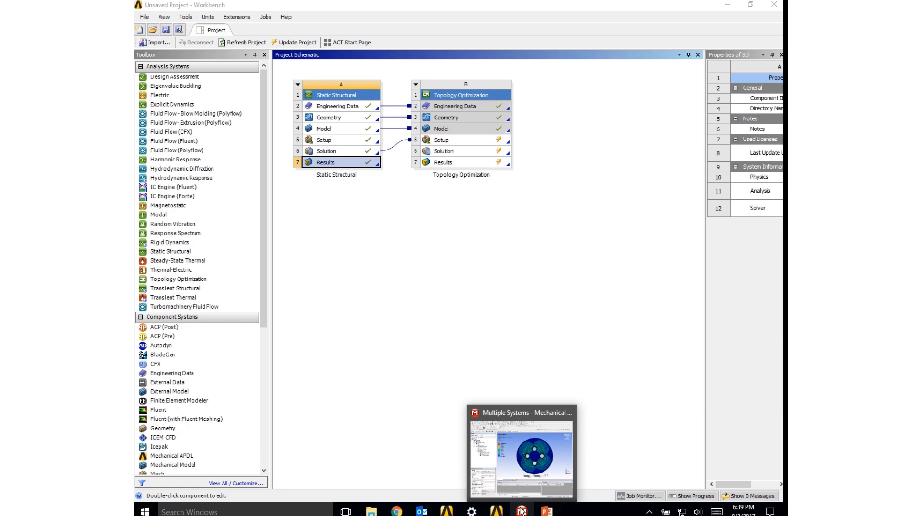
left_click(523, 511)
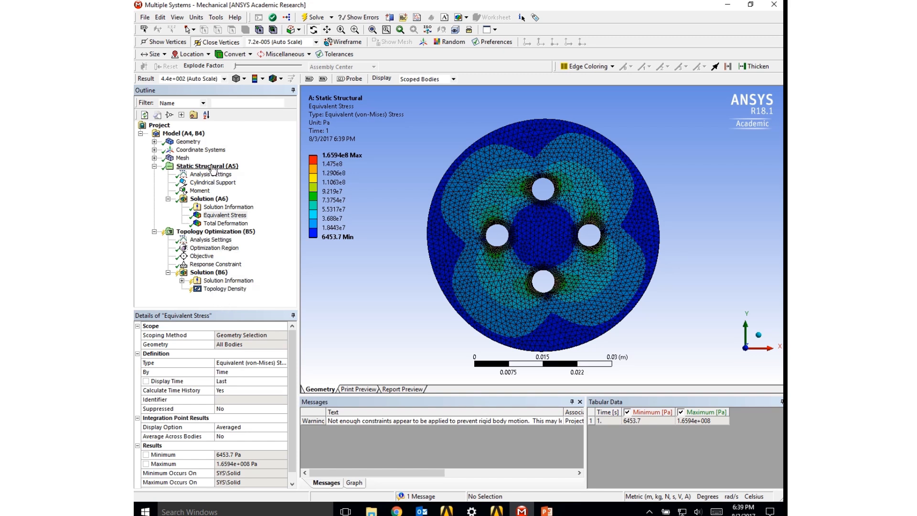
left_click(215, 233)
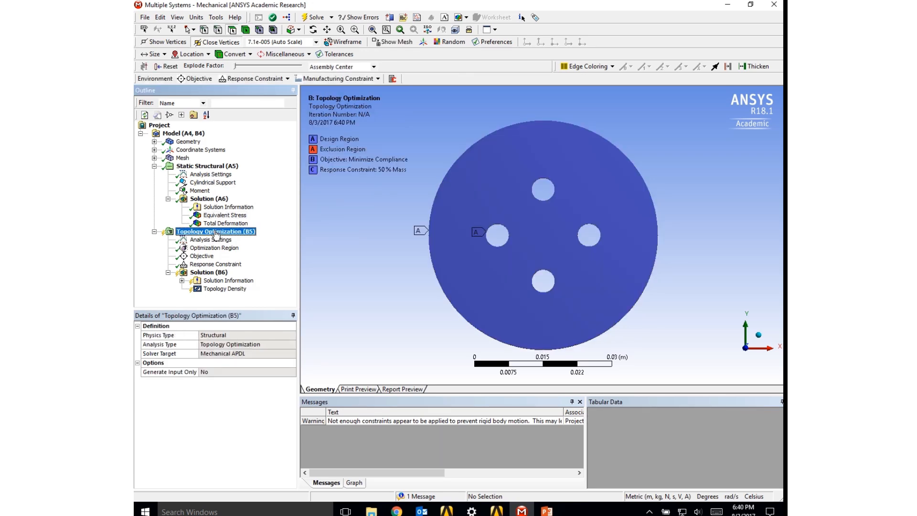
right_click(216, 234)
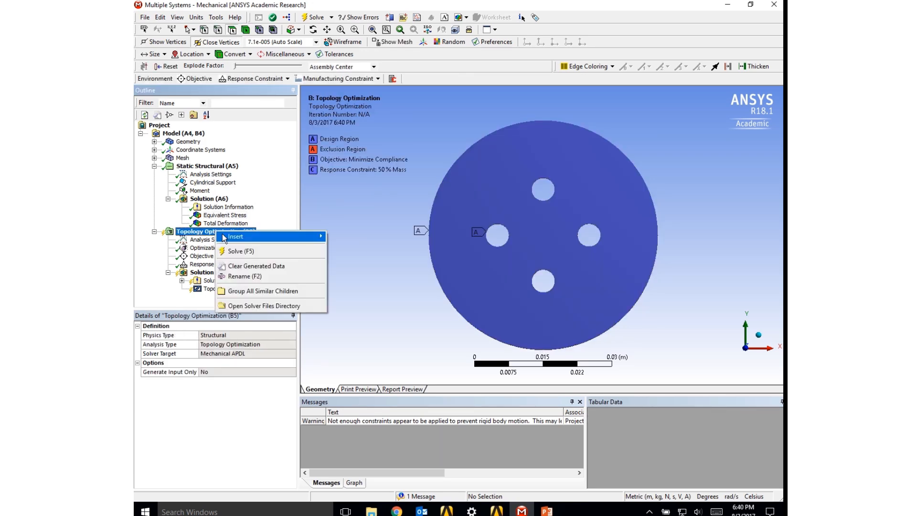
mouse_move(234, 241)
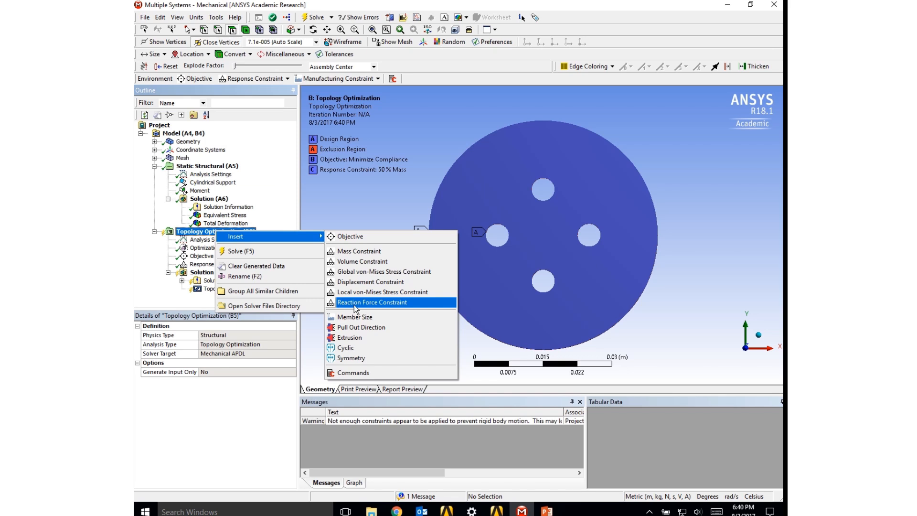
left_click(195, 242)
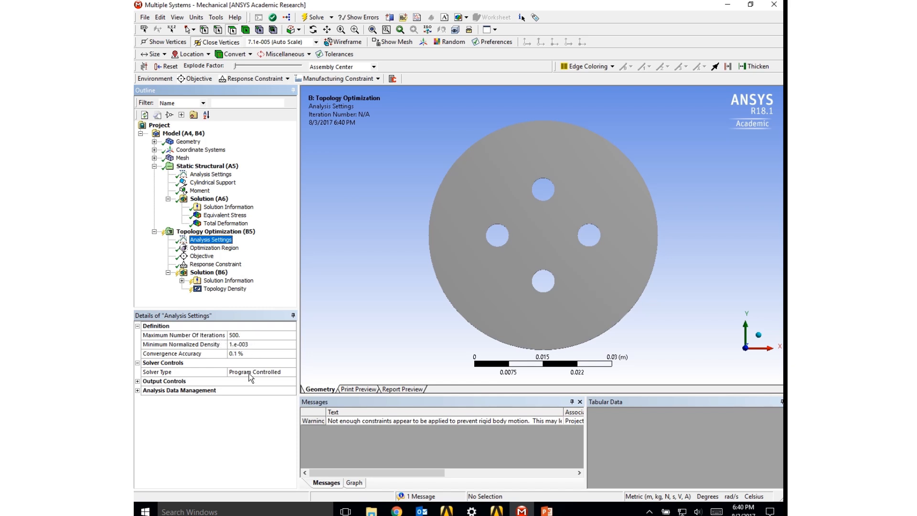
- Review the optimization region with its exclusion region defined by Boundary Condition, and the optimization objective
left_click(214, 248)
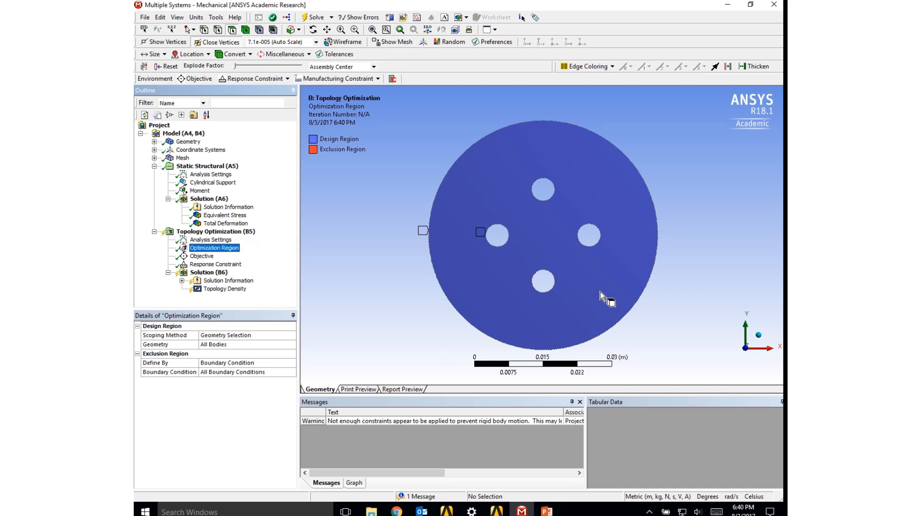
middle_click_drag(600, 292, 573, 298)
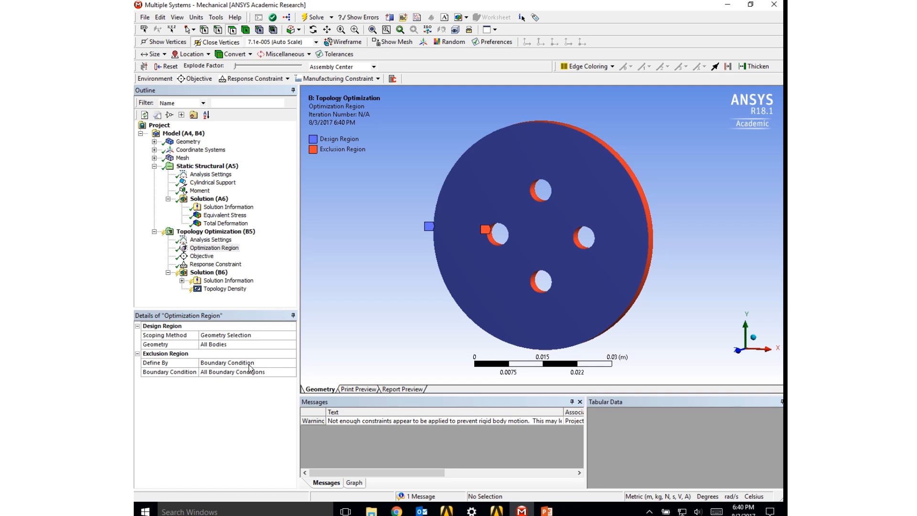
left_click(292, 364)
left_click(292, 364)
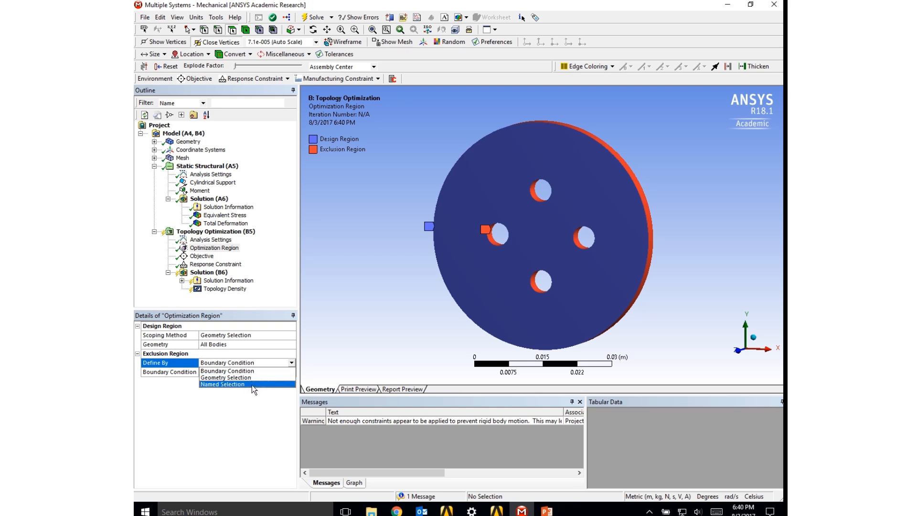
left_click(270, 370)
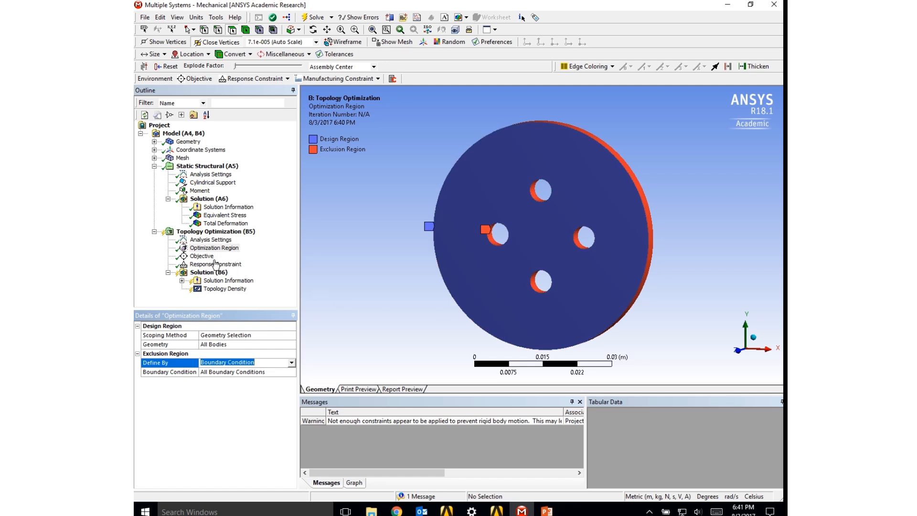
left_click(205, 256)
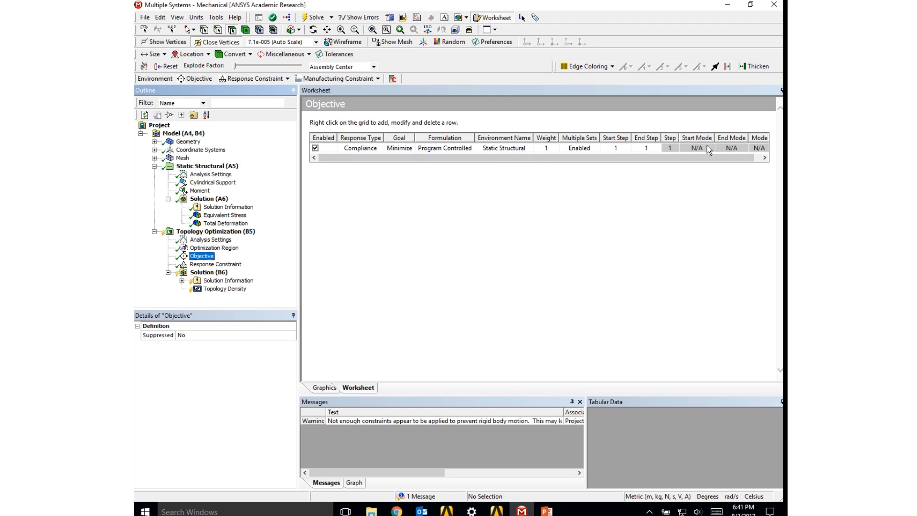
- Set the mass response constraint's Percent to Retain to 60%
left_click(214, 267)
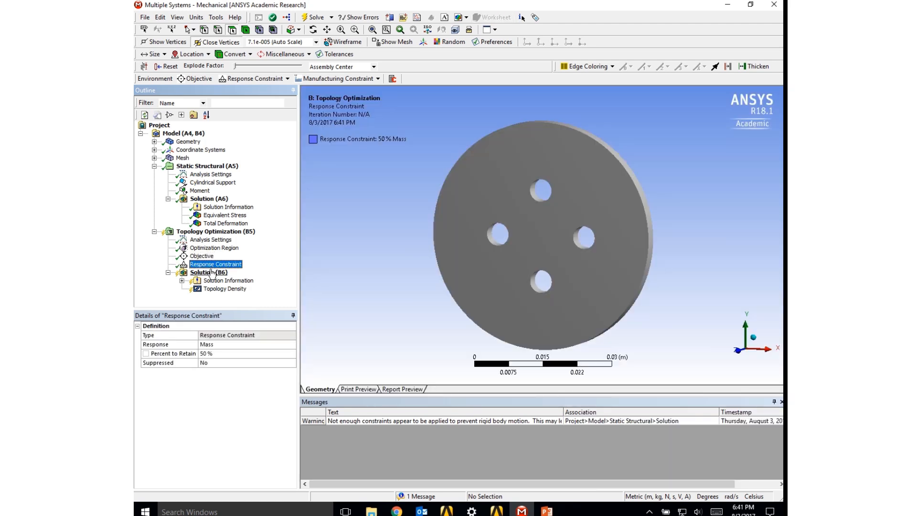
left_click(217, 354)
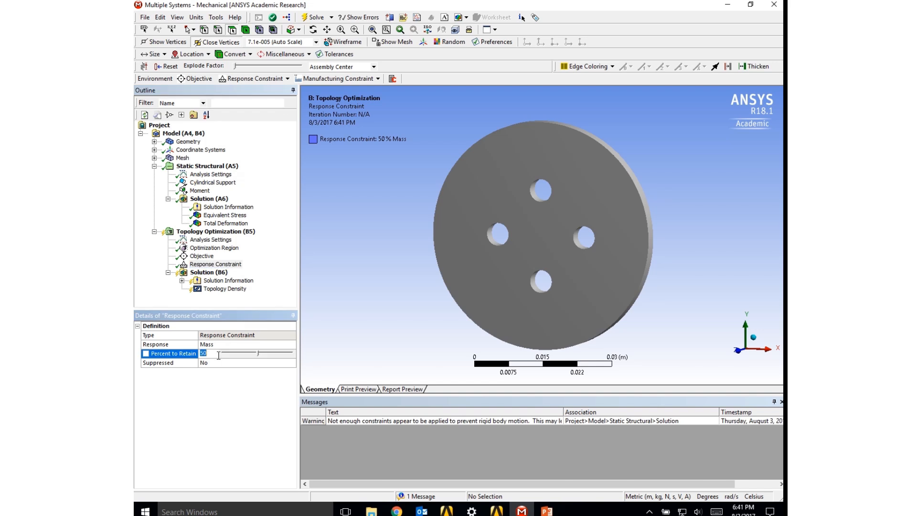
left_click(258, 353)
left_click(247, 386)
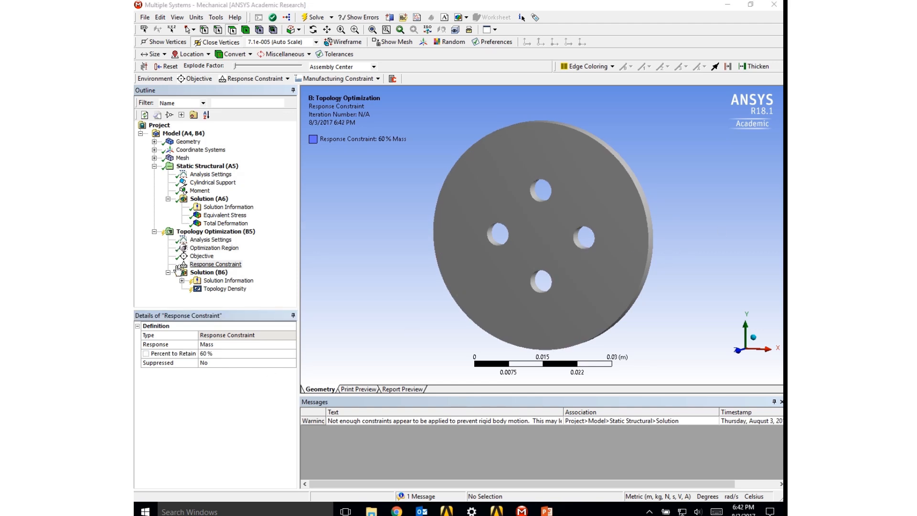
- Add a Member Size manufacturing constraint to the topology optimization
left_click(321, 79)
left_click(322, 79)
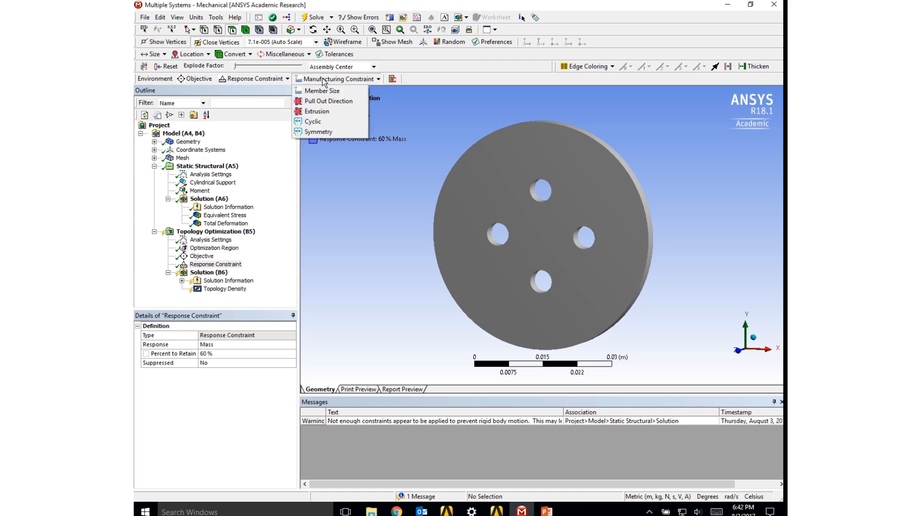
left_click(325, 91)
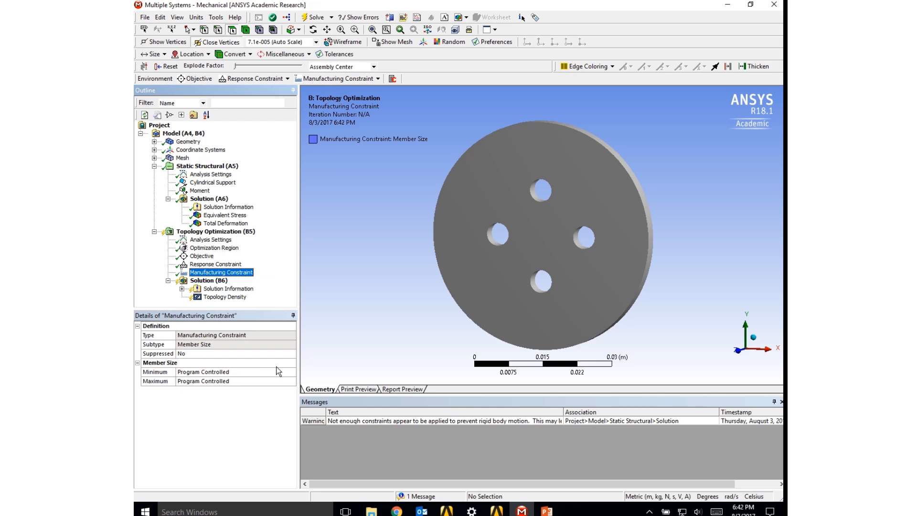
- Set the Member Size constraint's minimum to Manual with a minimum size of 0.005 m
left_click(295, 372)
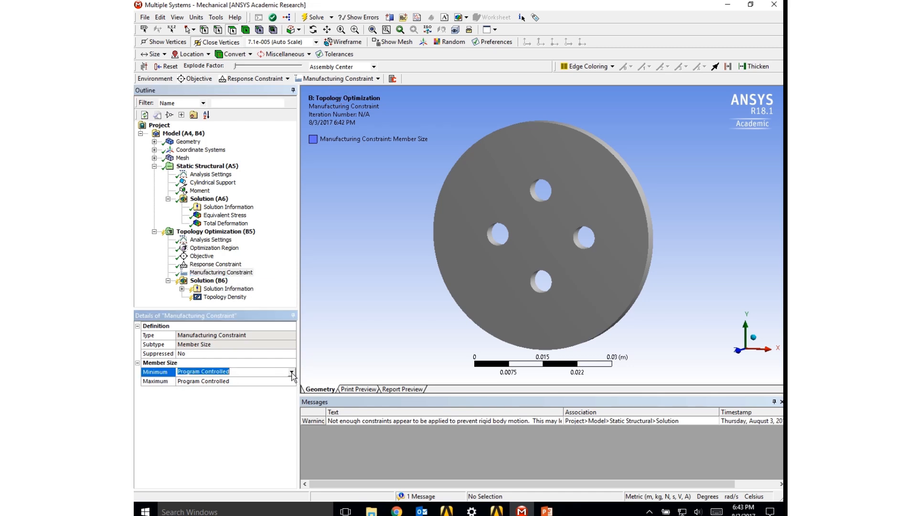
left_click(292, 372)
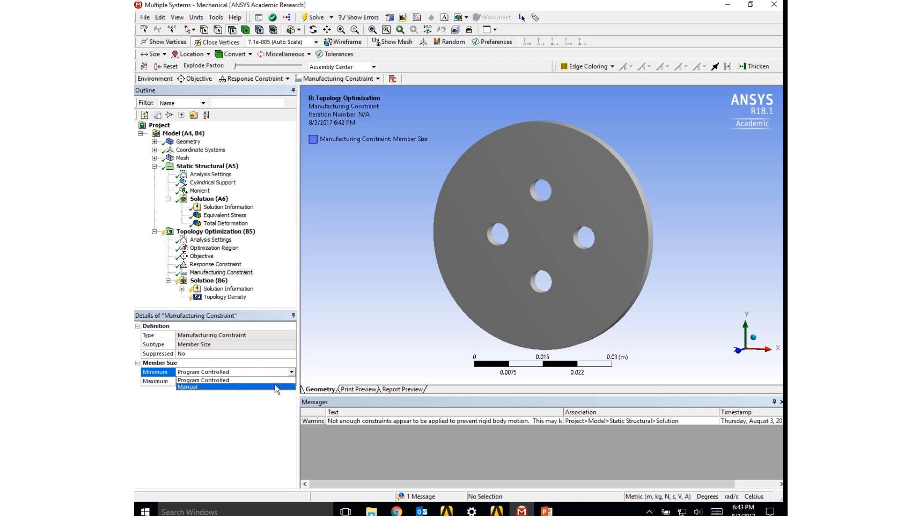
left_click(274, 385)
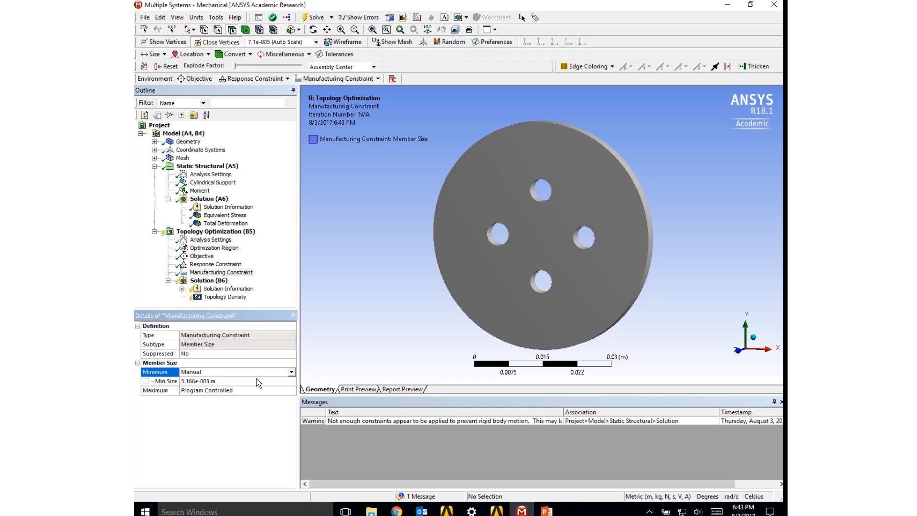
left_click(257, 381)
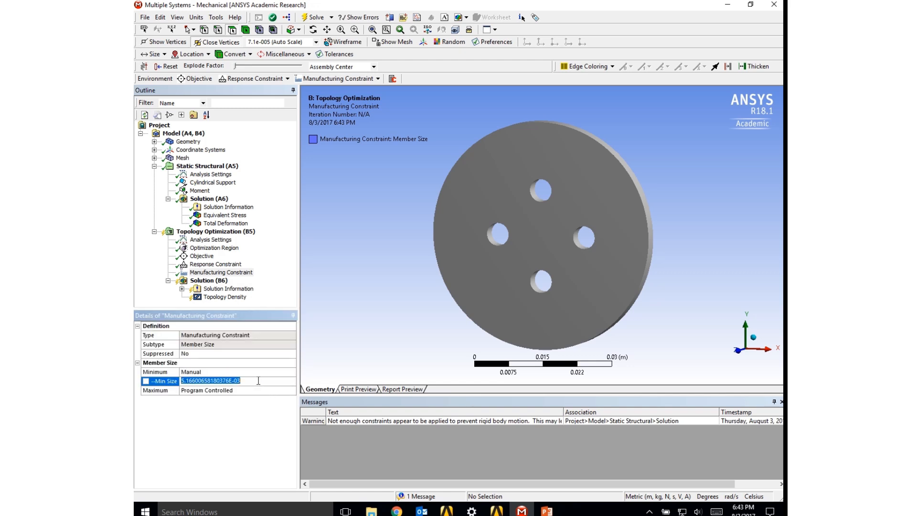
type("0.005")
key("Return")
- Add an Extrusion manufacturing constraint to the topology optimization and set its axis to the Z axis
left_click(348, 79)
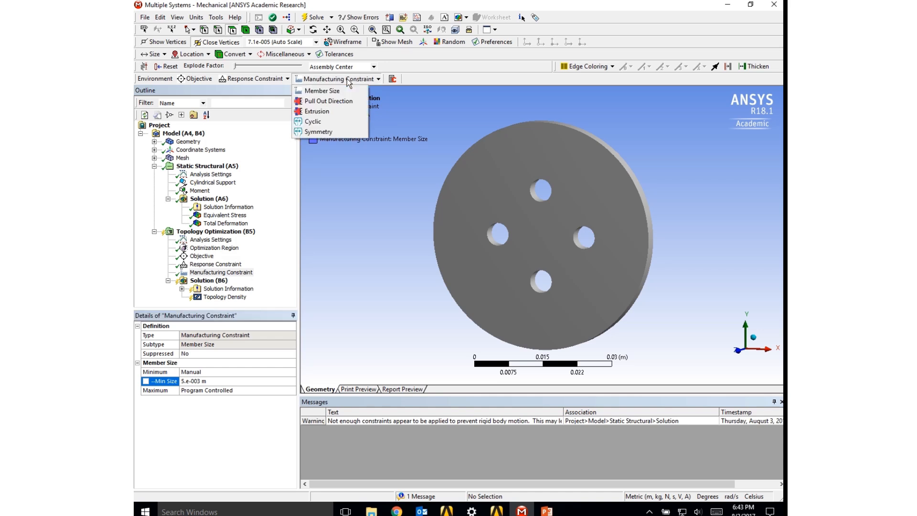
left_click(314, 112)
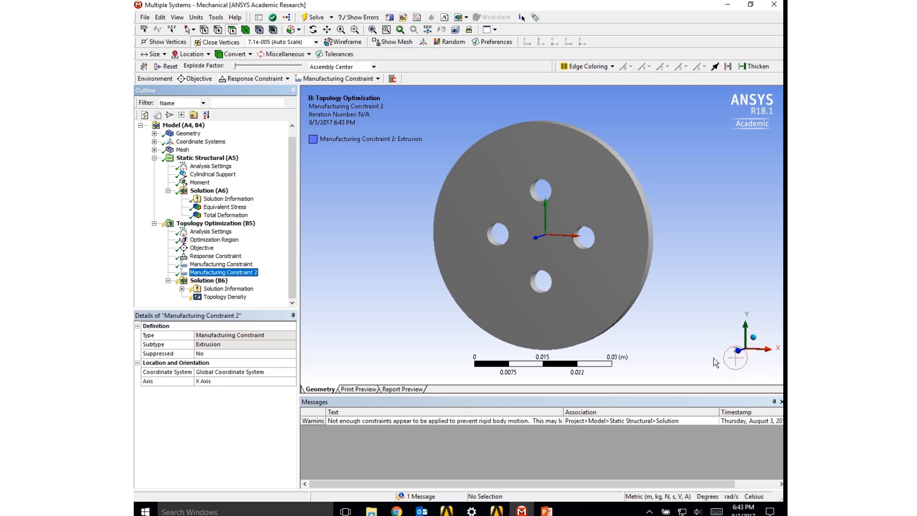
left_click(287, 381)
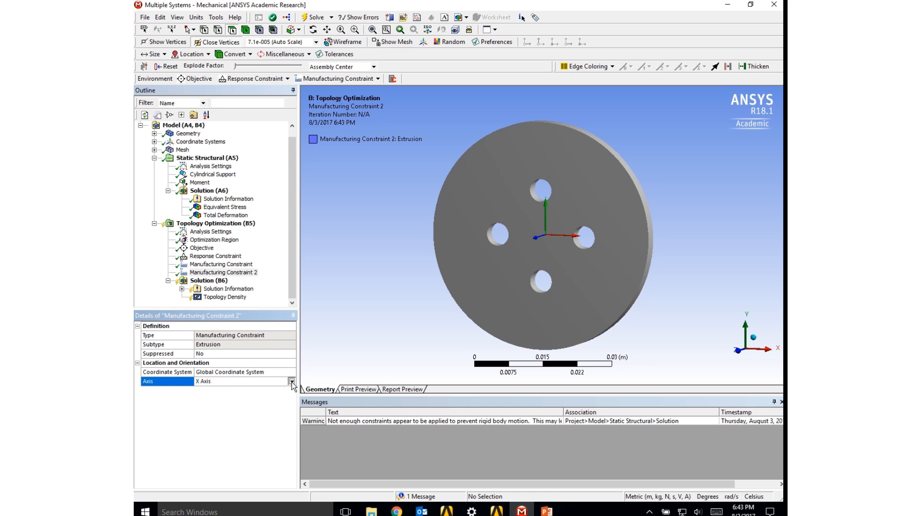
left_click(291, 381)
left_click(217, 402)
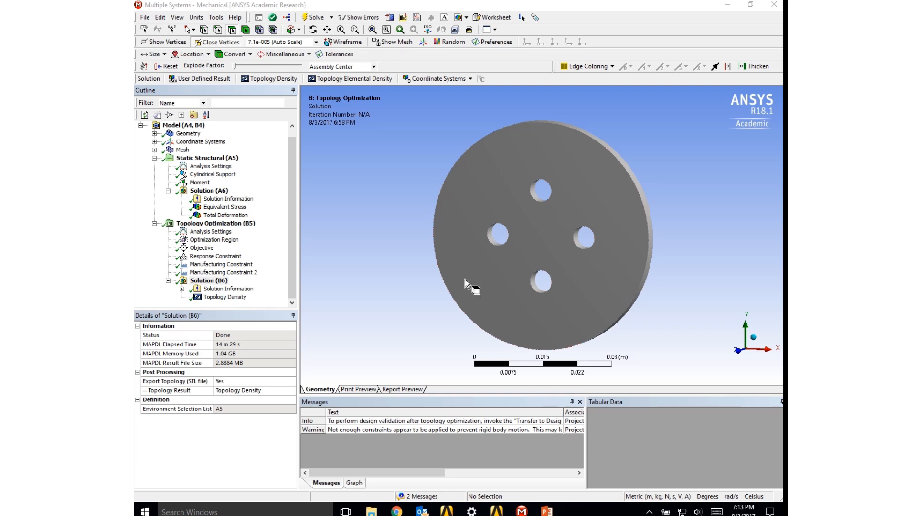
- Display the solved Topology Density result and examine the optimized plate from the front and back
right_click(210, 282)
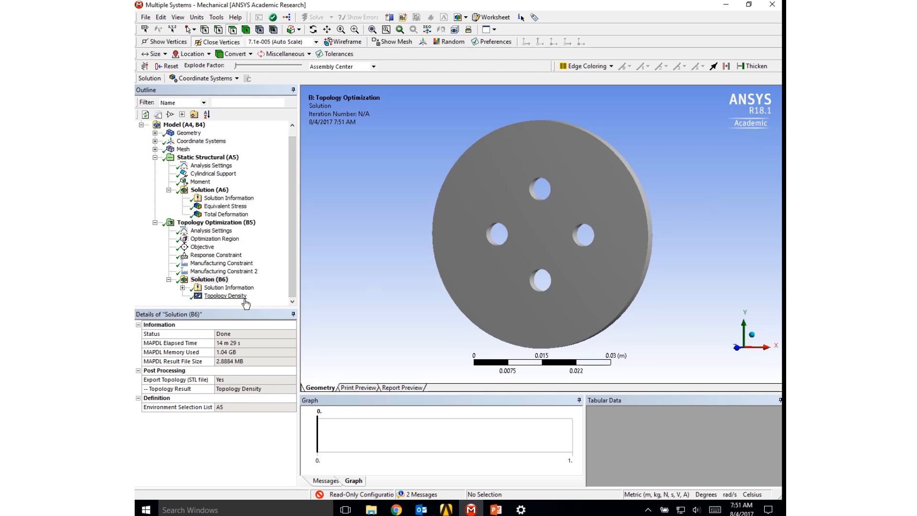
left_click(231, 297)
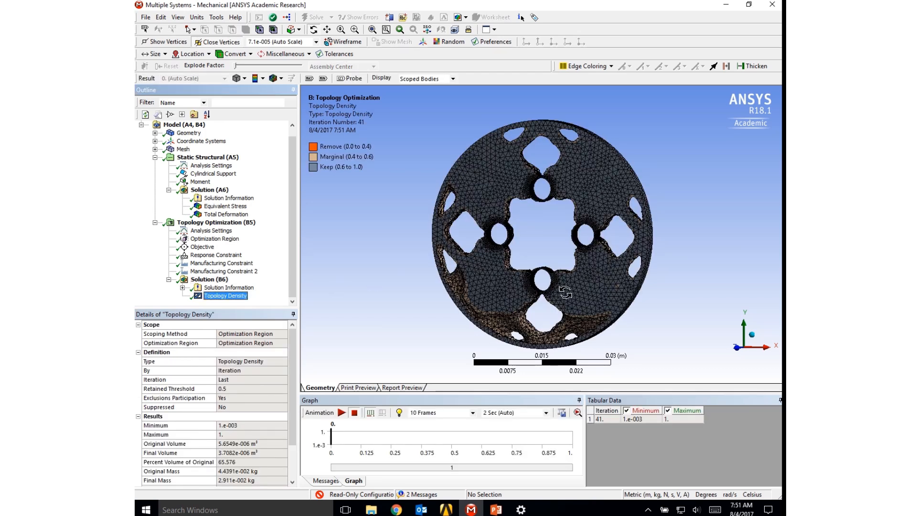
left_click_drag(578, 297, 609, 280)
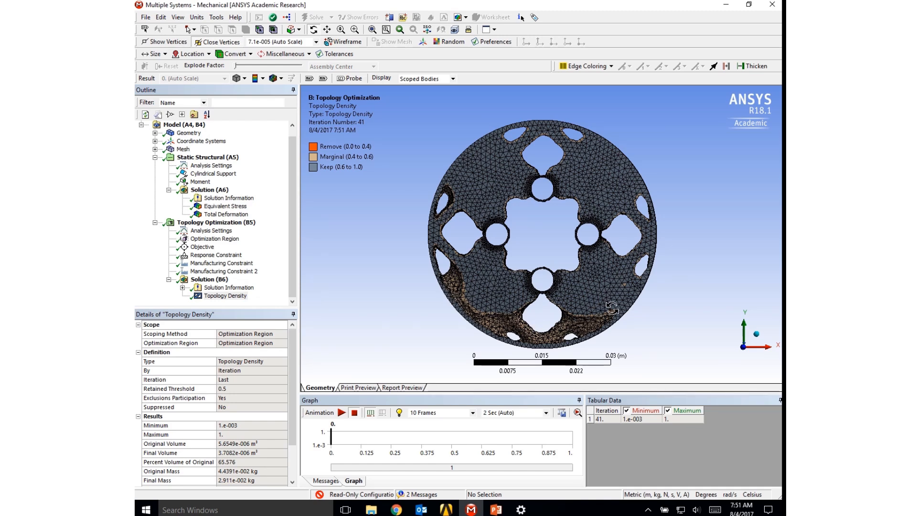
mouse_move(612, 310)
left_mouse_down()
mouse_move(549, 372)
mouse_move(471, 365)
mouse_move(382, 302)
mouse_move(372, 334)
mouse_move(380, 308)
left_mouse_up()
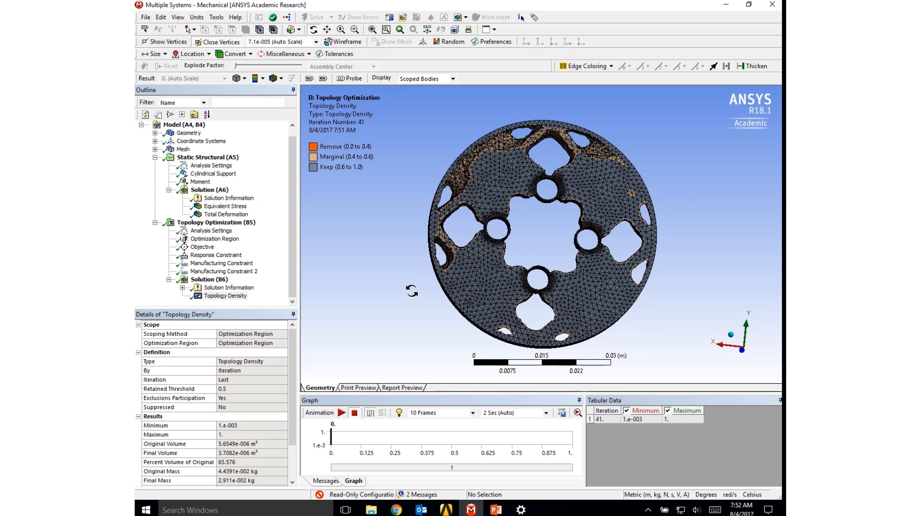
left_click_drag(412, 291, 640, 303)
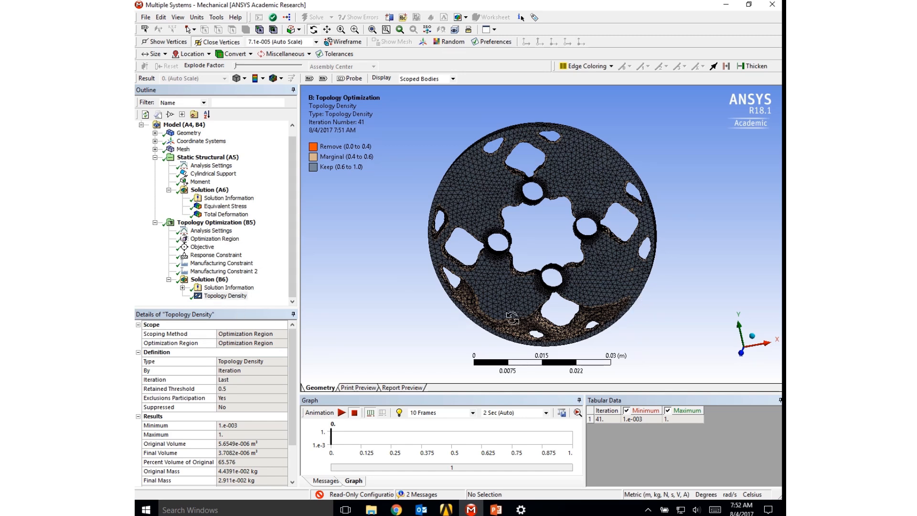
- Animate the topology density result over 4 seconds, viewed straight along the Z axis, and stop the playback
left_click(342, 413)
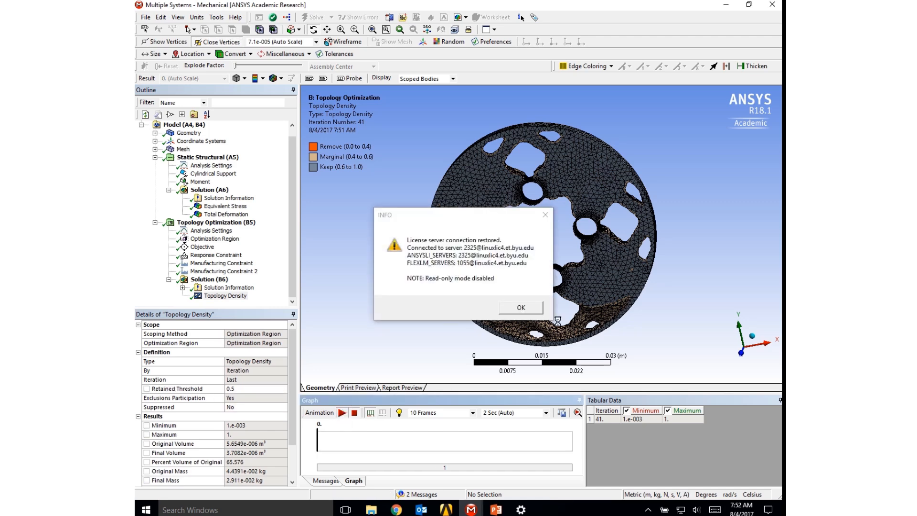
left_click(522, 307)
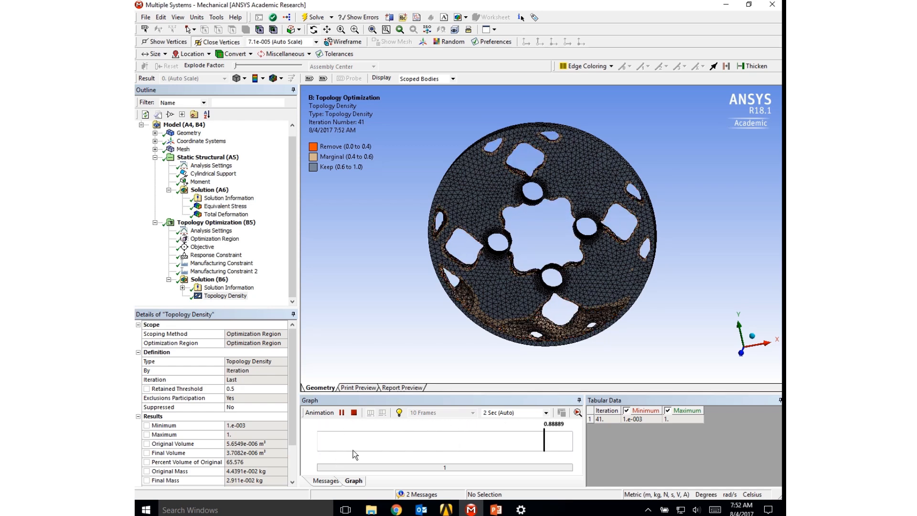
left_click(511, 412)
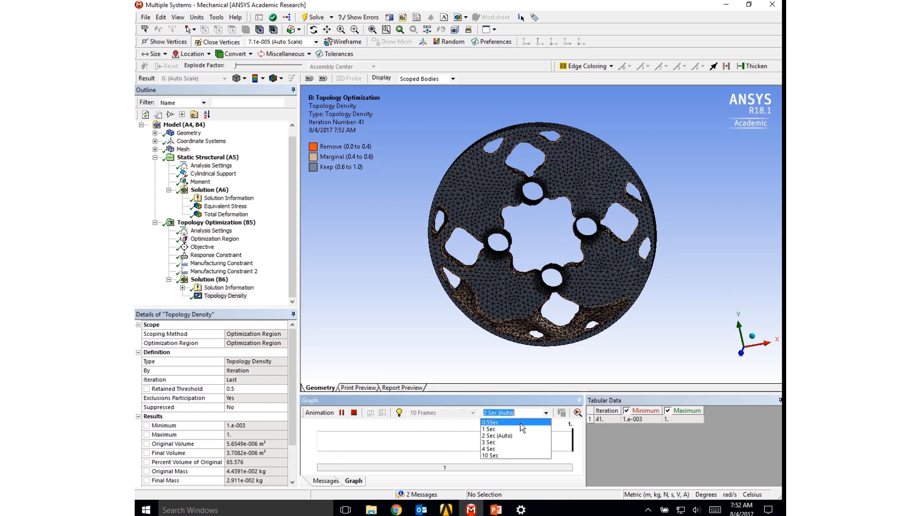
left_click(490, 449)
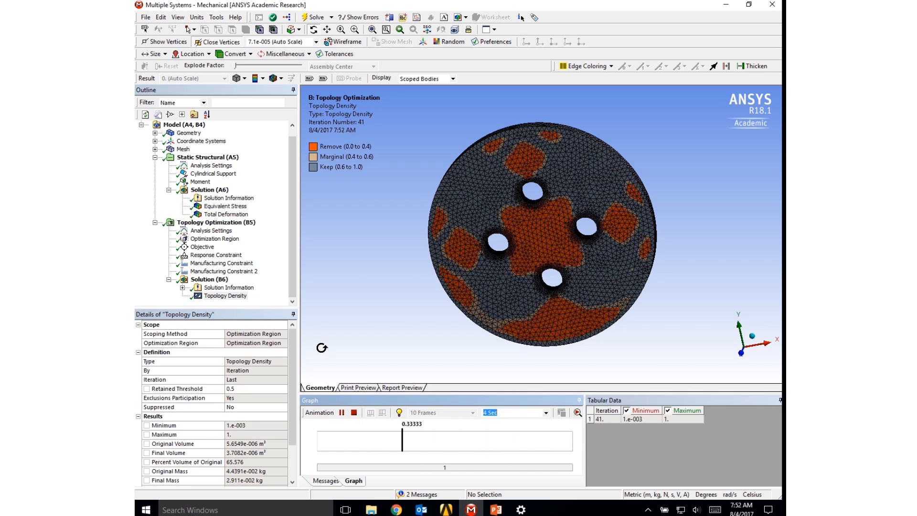
left_click(742, 353)
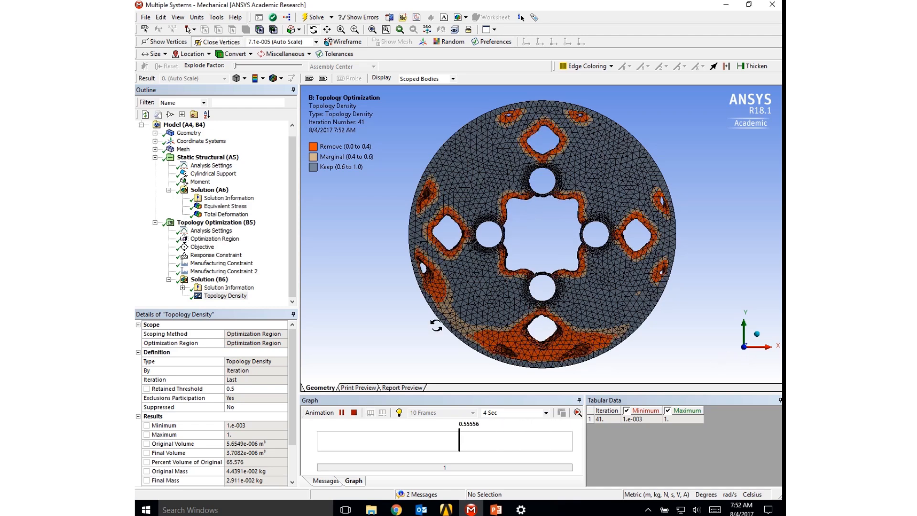
left_click(354, 412)
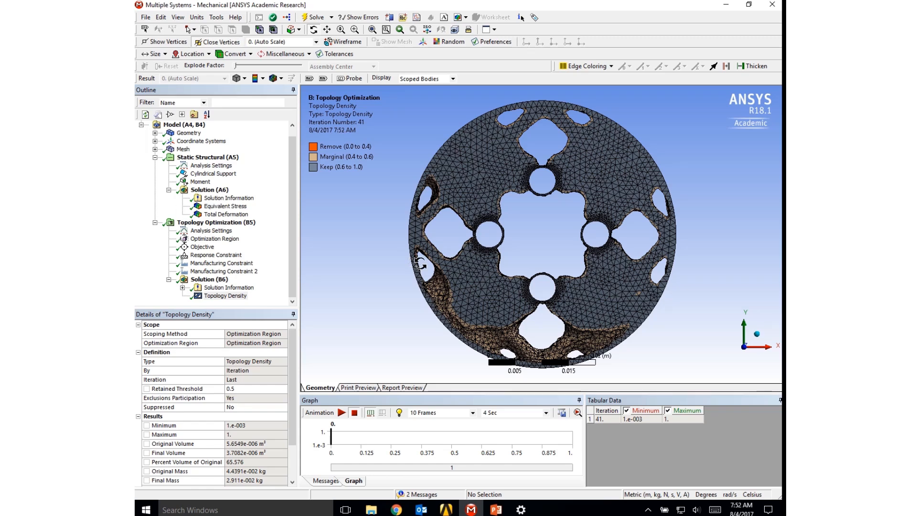
- Switch to Workbench and transfer the topology optimization results to a design validation system
left_click(726, 6)
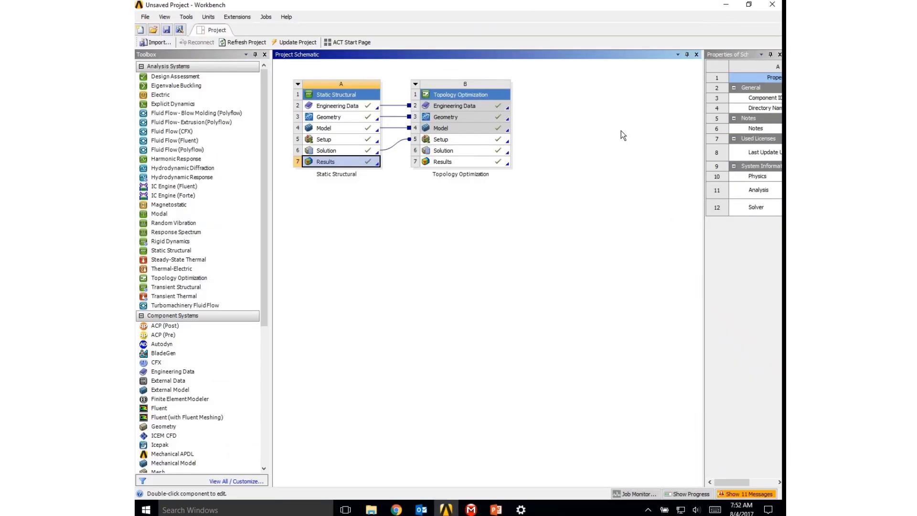
left_click(468, 161)
right_click(468, 160)
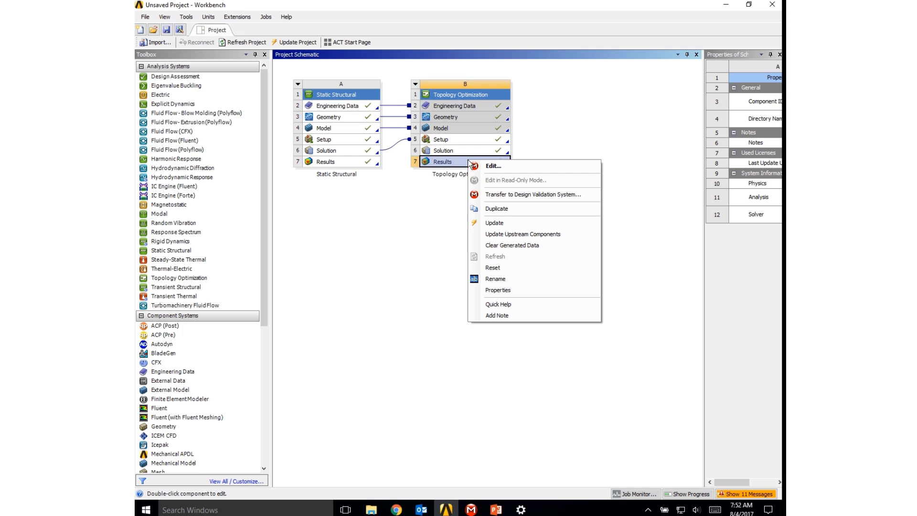
left_click(493, 195)
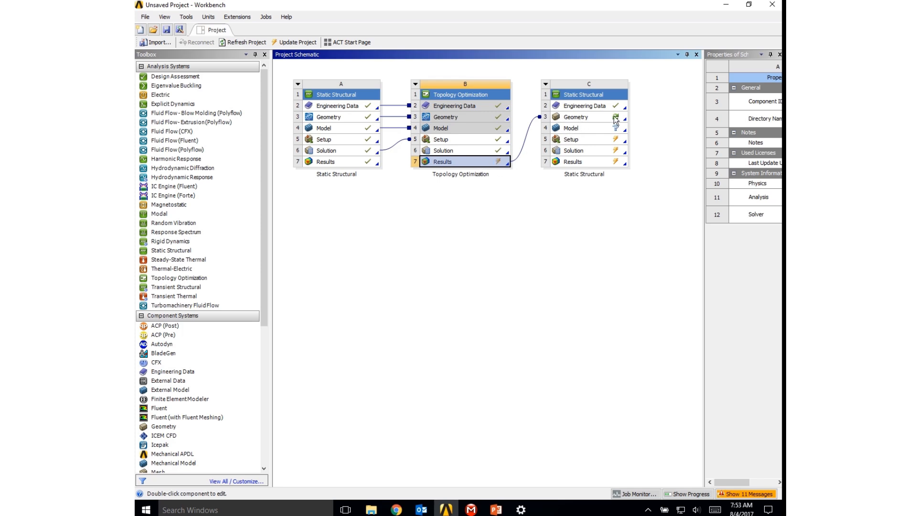
- Update the topology optimization results and the geometry of the linked validation static structural system
right_click(457, 164)
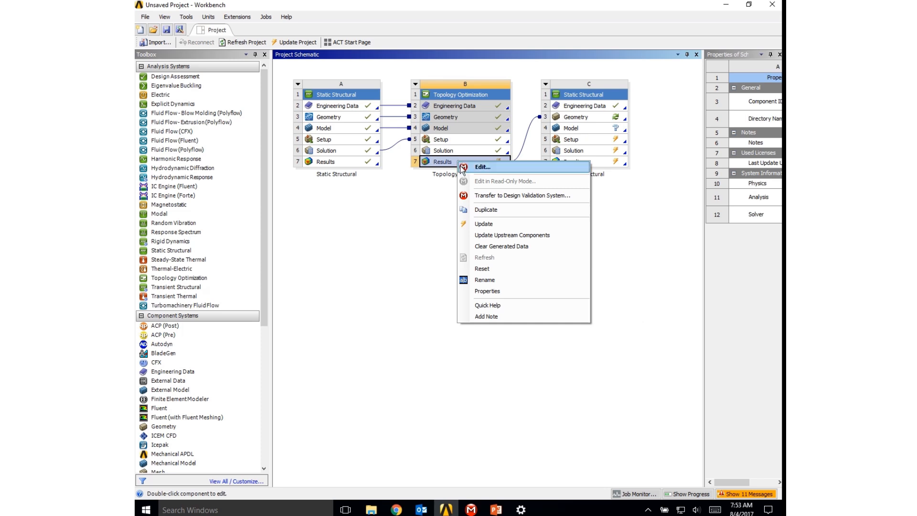
left_click(484, 225)
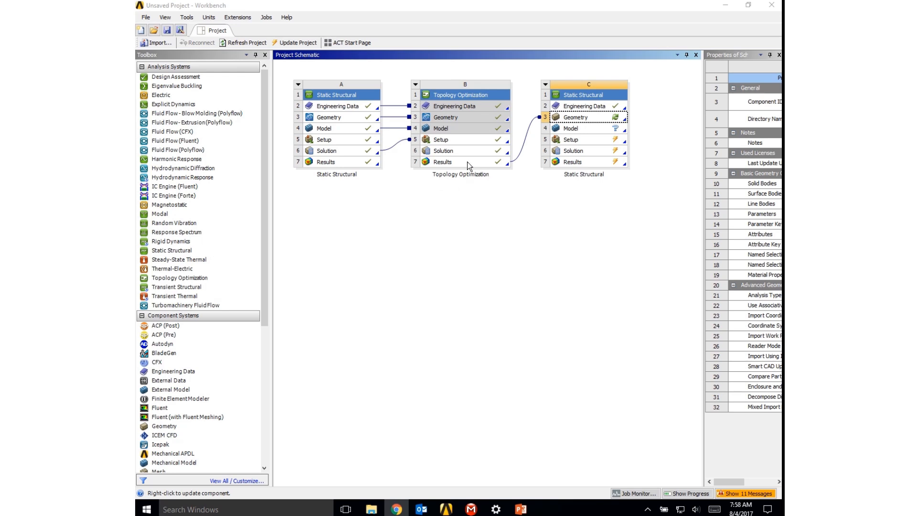
left_click(592, 116)
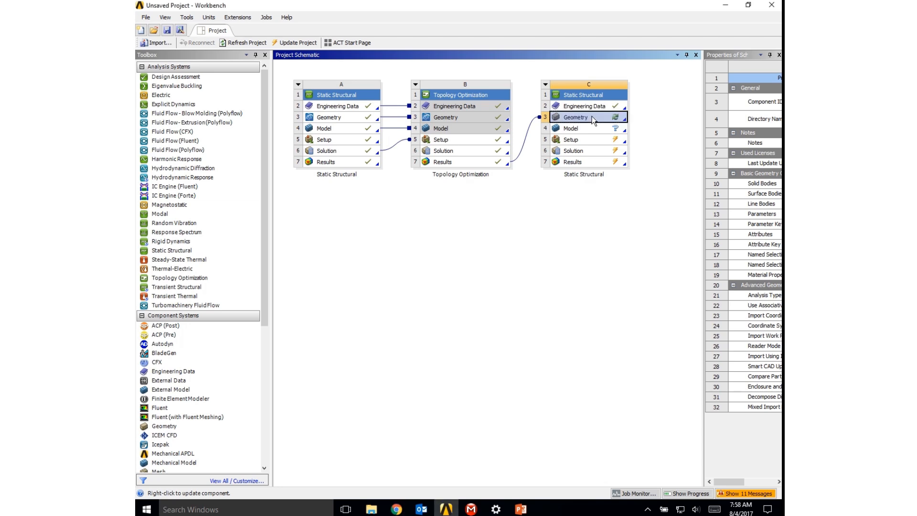
right_click(592, 116)
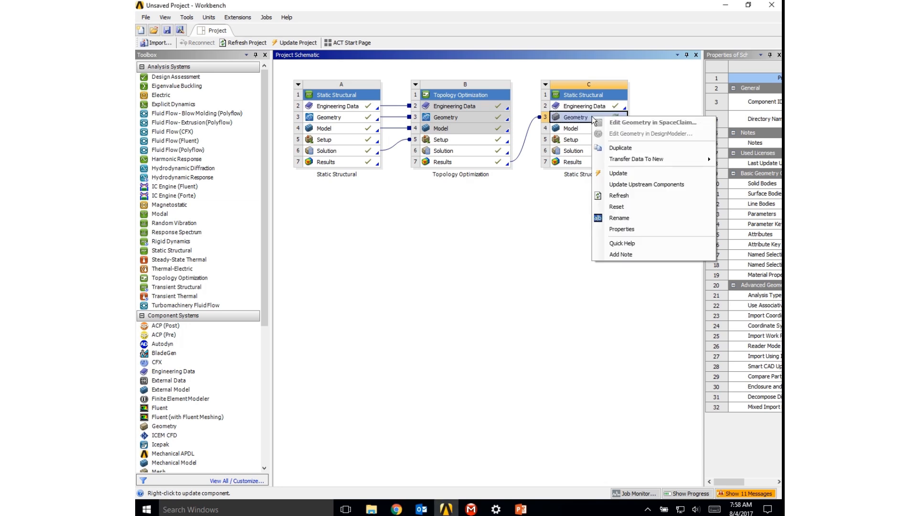
left_click(622, 175)
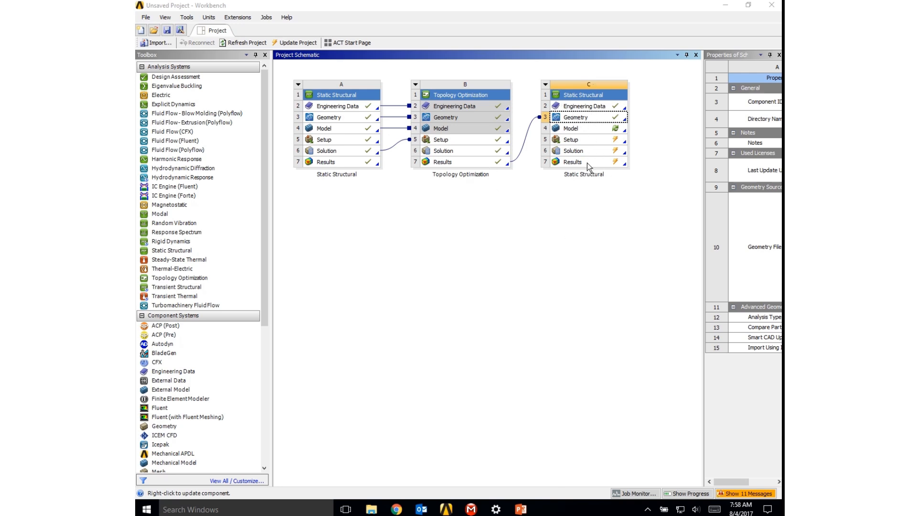
- Open the validation system's geometry in SpaceClaim and examine the faceted optimized plate looking along the Z axis
double_click(579, 117)
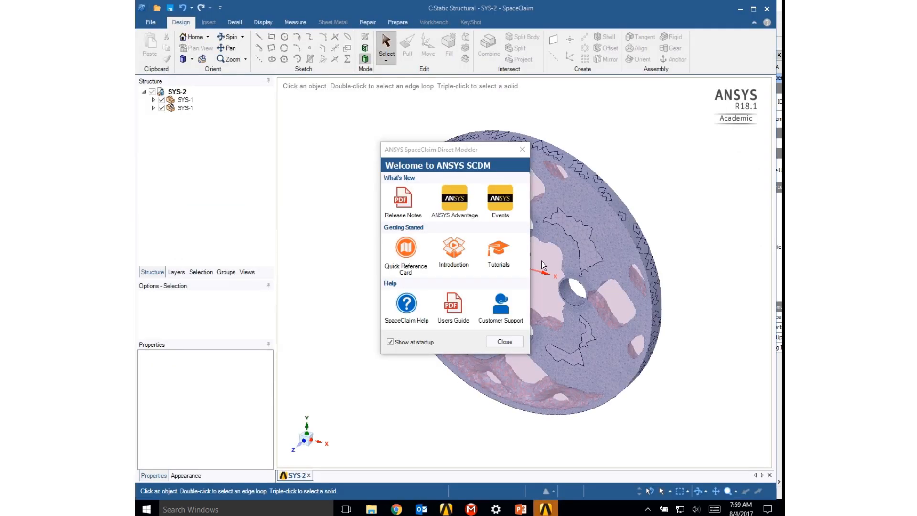
left_click(505, 342)
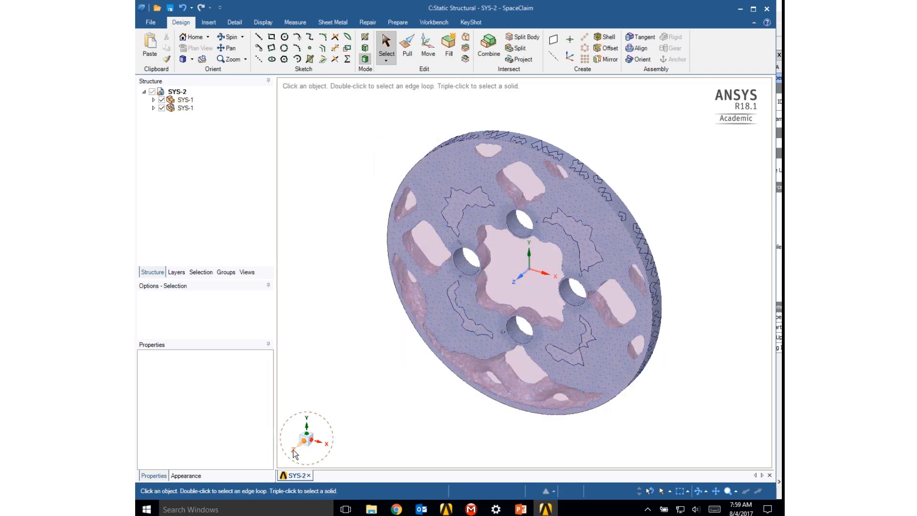
left_click(294, 451)
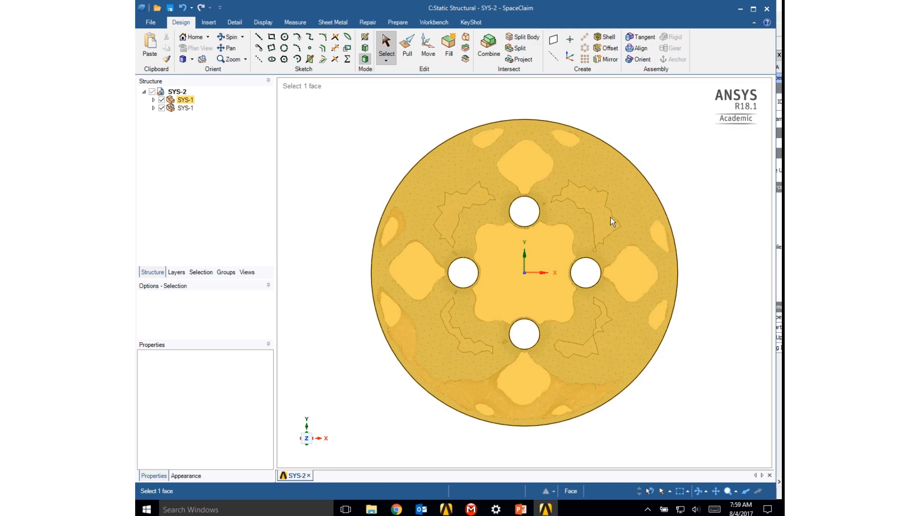
key("Escape")
mouse_move(704, 189)
middle_mouse_down()
mouse_move(625, 248)
mouse_move(546, 286)
mouse_move(646, 192)
mouse_move(669, 183)
mouse_move(670, 211)
mouse_move(697, 182)
middle_mouse_up()
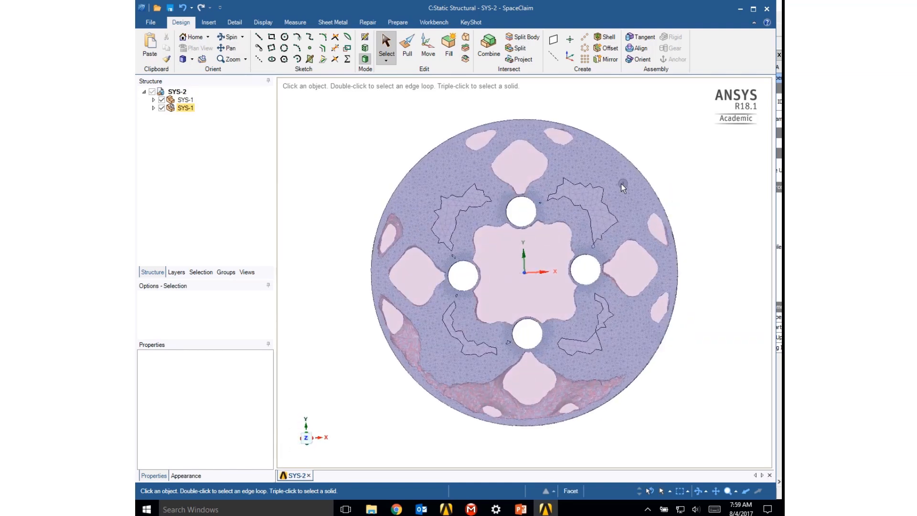
left_click(576, 175)
mouse_move(688, 180)
middle_mouse_down()
mouse_move(620, 206)
mouse_move(676, 173)
middle_mouse_up()
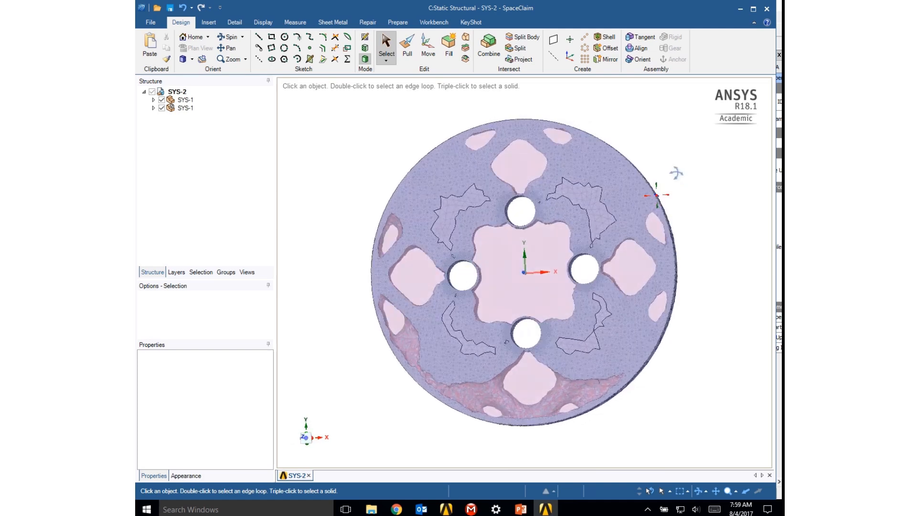
- Hide the faceted optimized component to examine the original solid four-hole plate on its own
left_click(161, 108)
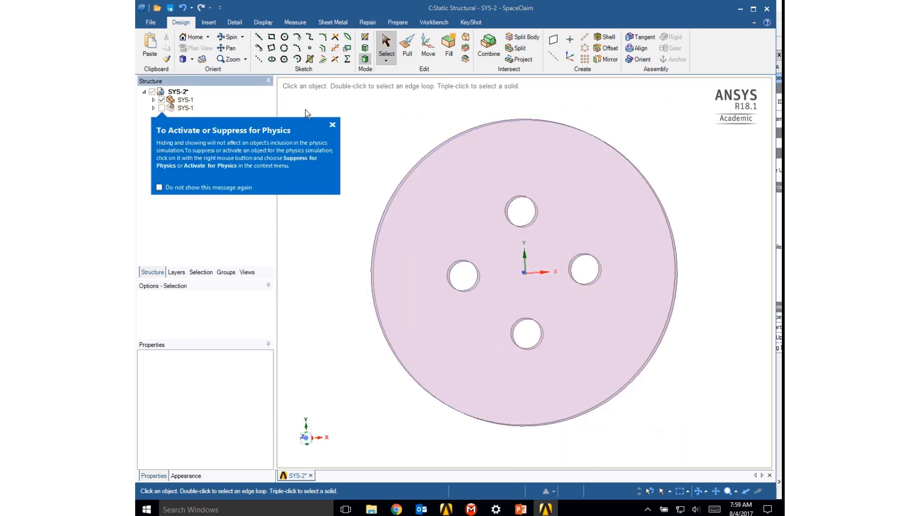
left_click(333, 124)
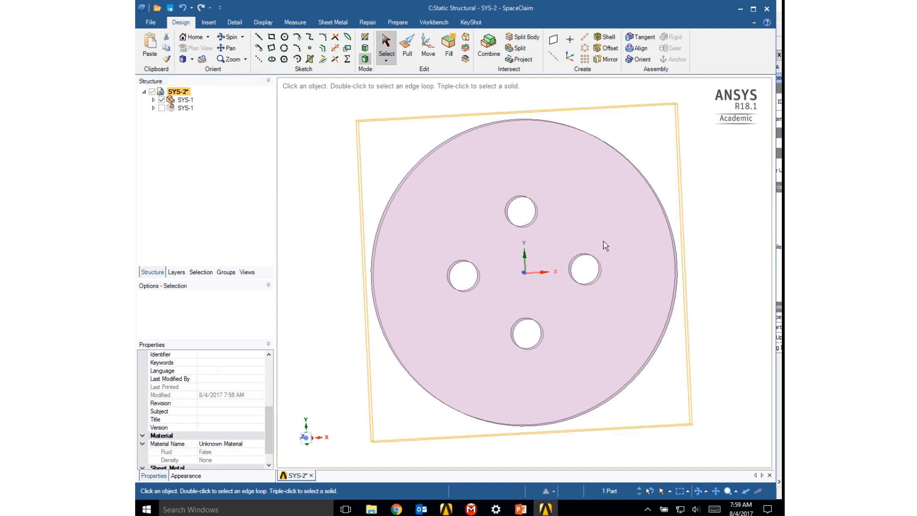
left_click(526, 269)
middle_click_drag(525, 268, 565, 266)
left_click(324, 212)
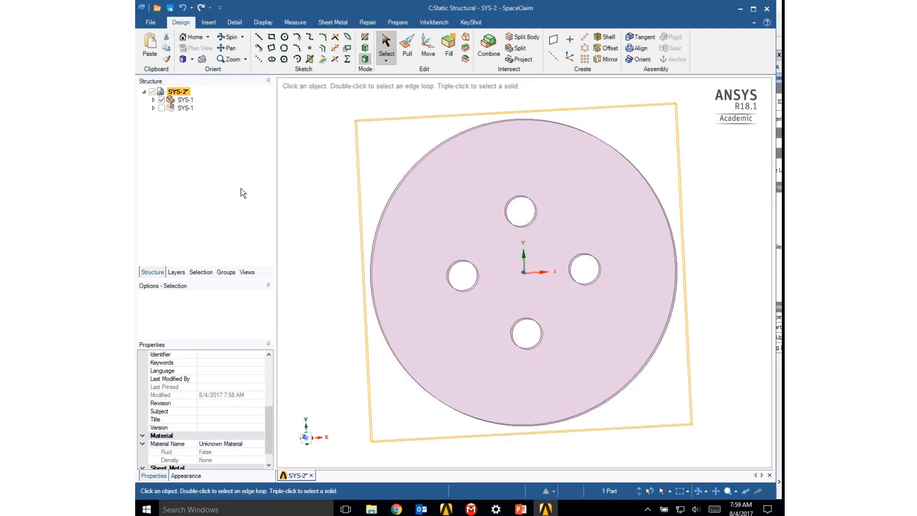
- Show the faceted optimized component again and hide the original solid plate
left_click(161, 108)
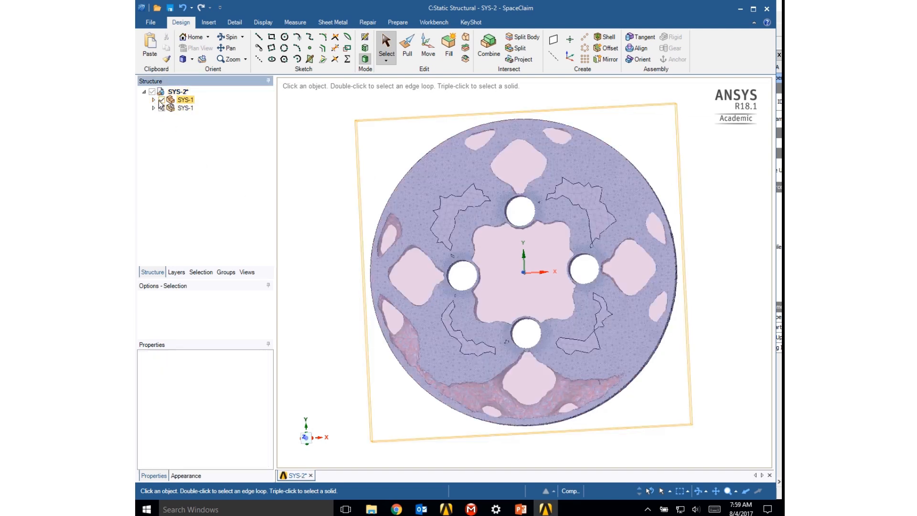
left_click(162, 100)
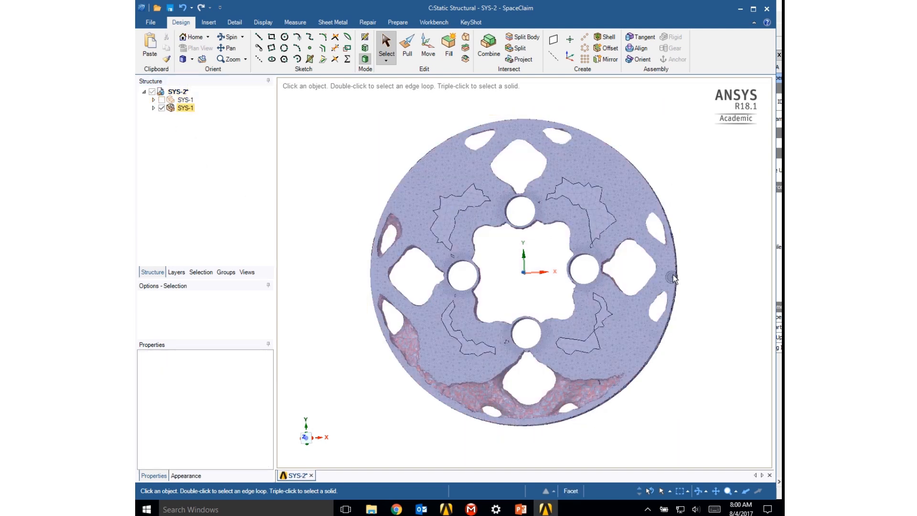
mouse_move(700, 235)
middle_mouse_down()
mouse_move(673, 237)
mouse_move(580, 286)
mouse_move(674, 231)
mouse_move(706, 257)
mouse_move(704, 235)
middle_mouse_up()
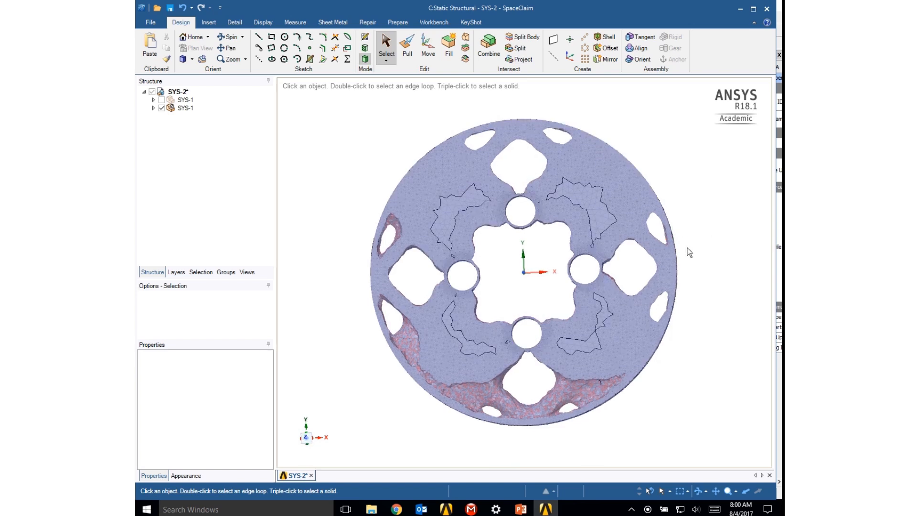
- Start a sketch on the XY plane through the faceted optimized plate
left_click(661, 209)
left_click(687, 264)
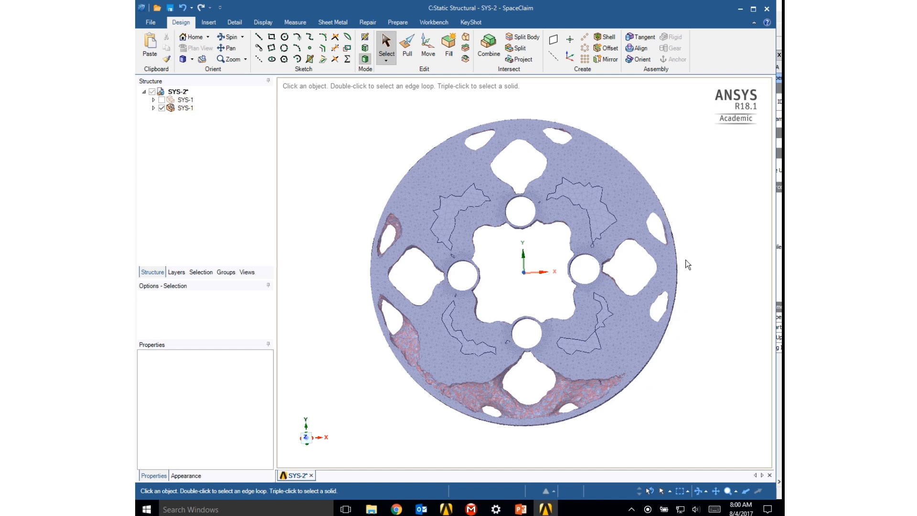
left_click(448, 138)
left_click(365, 37)
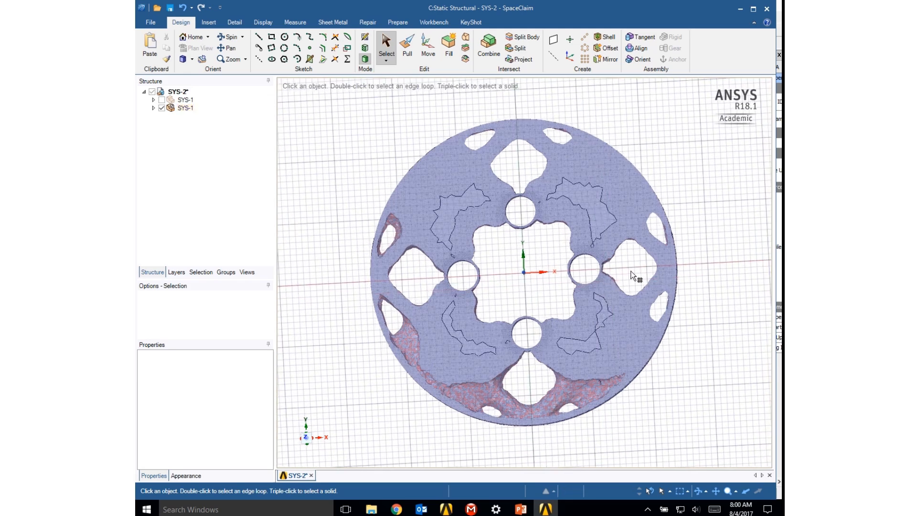
left_click(633, 276)
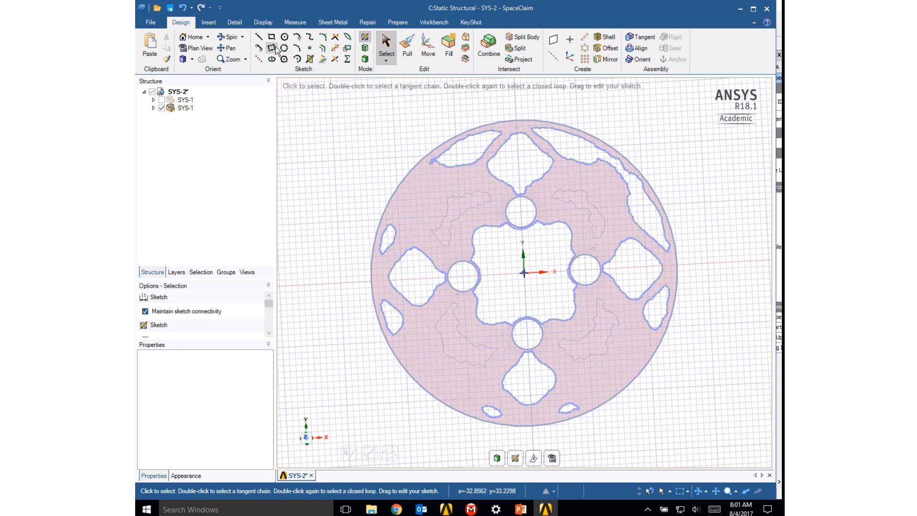
left_click(235, 23)
key("ctrl+a")
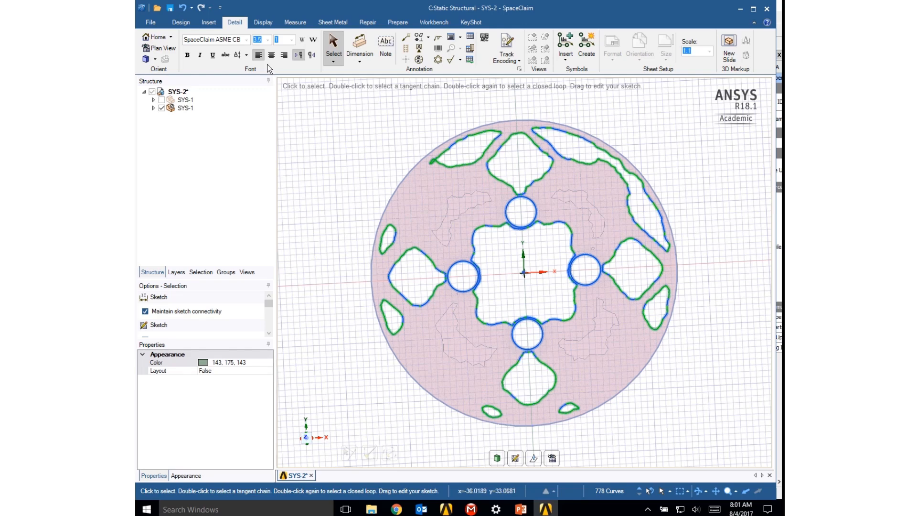
left_click(182, 23)
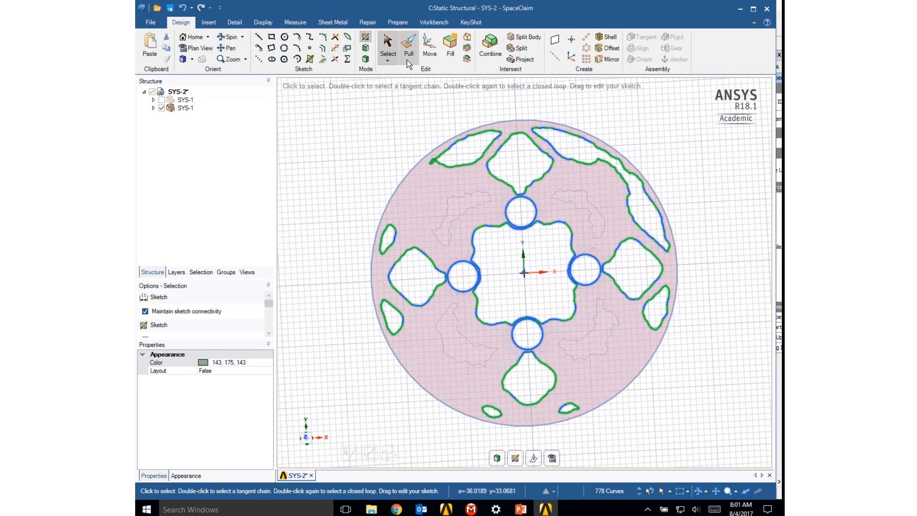
mouse_move(351, 121)
left_mouse_down()
mouse_move(441, 154)
mouse_move(677, 366)
mouse_move(686, 409)
left_mouse_up()
right_click(562, 322)
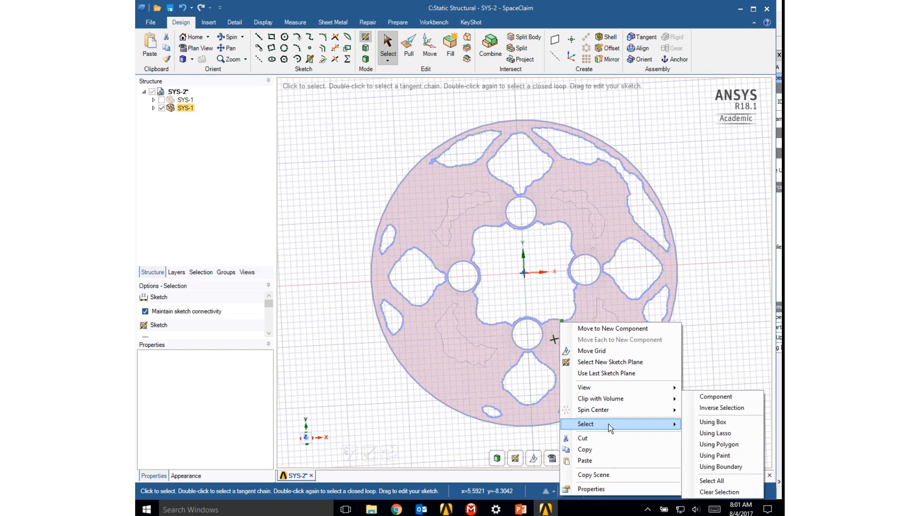
left_click(596, 439)
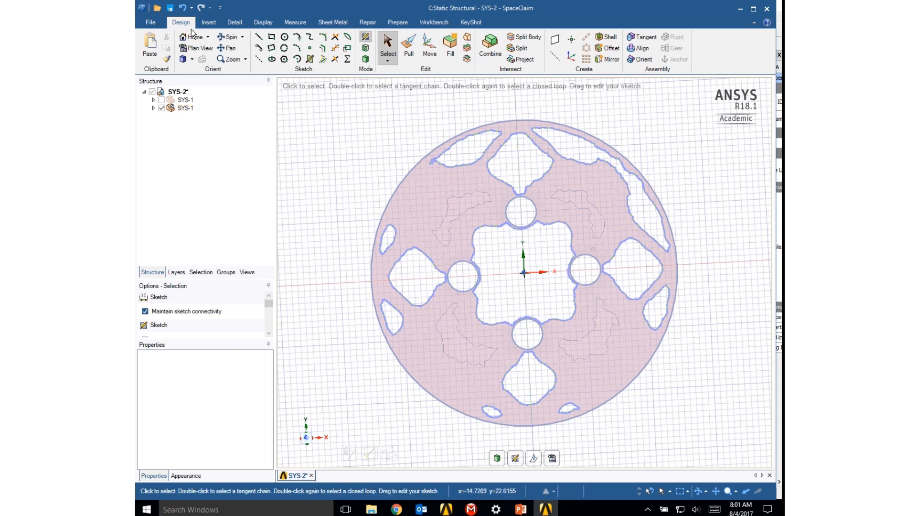
- Sketch a 7 mm diameter circle beside the upper diamond-shaped opening of the faceted plate
left_click(284, 36)
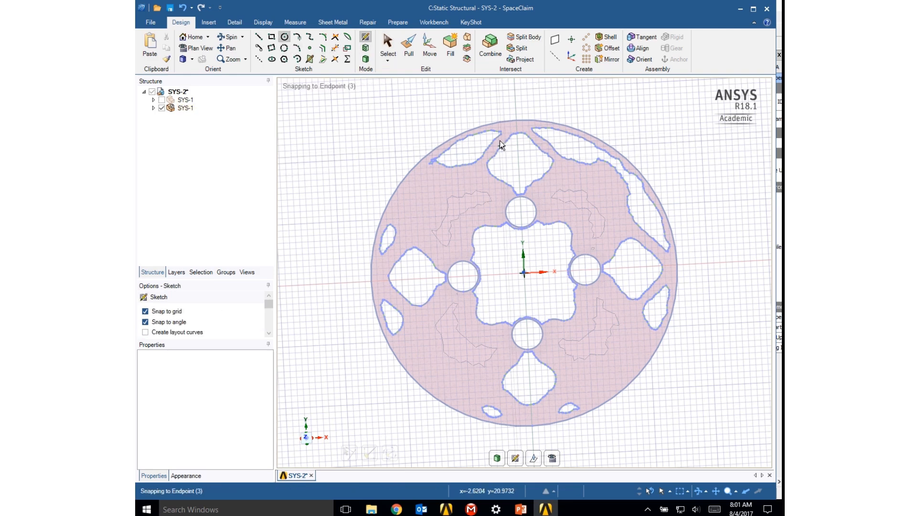
left_click(501, 145)
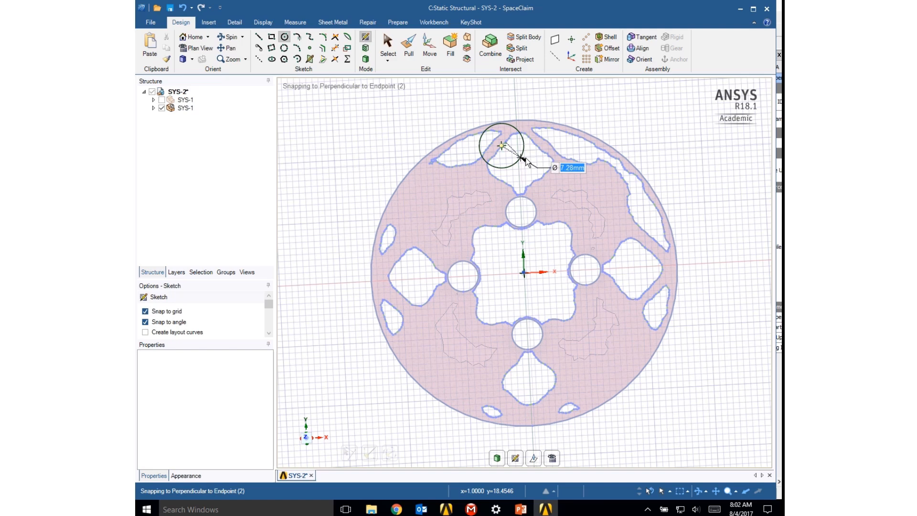
type("7")
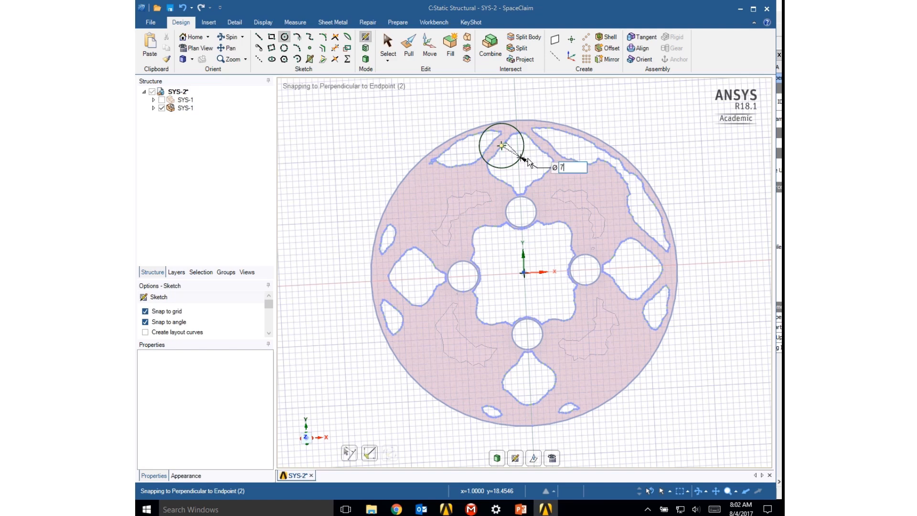
key("Return")
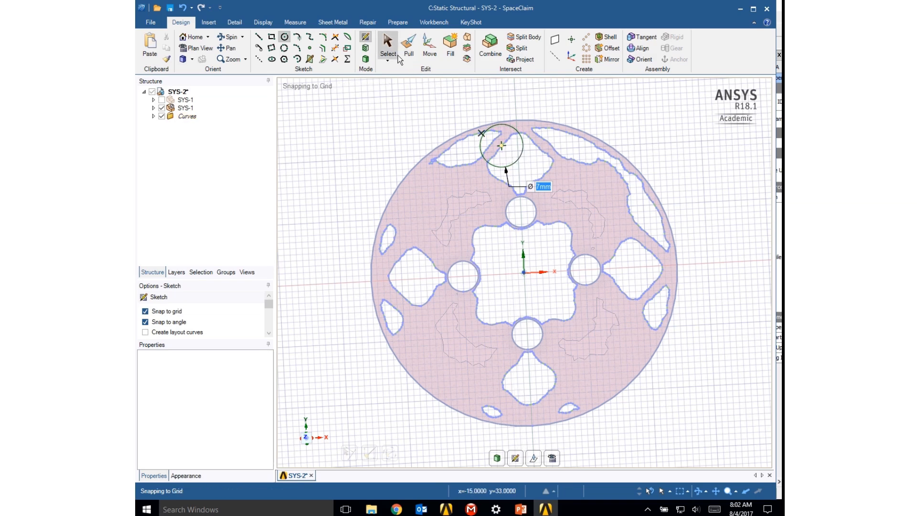
- Move the 7 mm circle about 2.6 mm along +X and 3 mm along -Y to centre it in the upper diamond-shaped opening
left_click(429, 46)
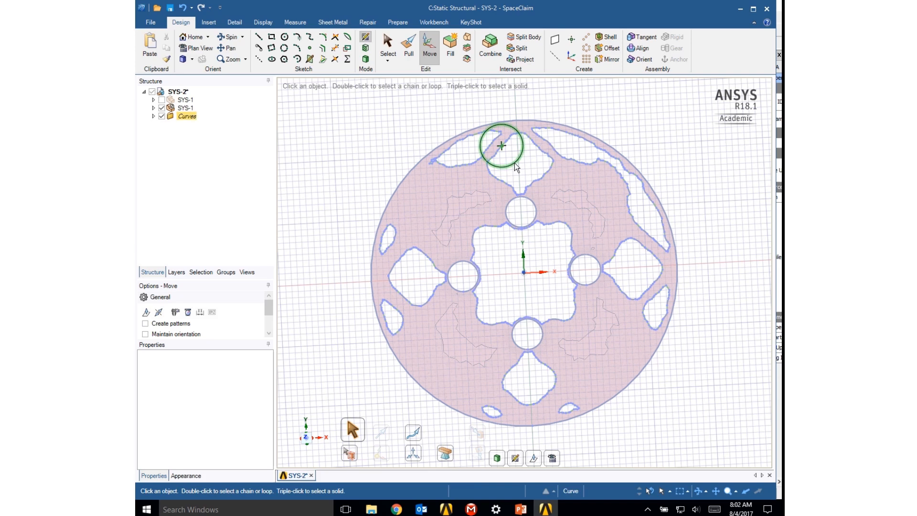
left_click(515, 161)
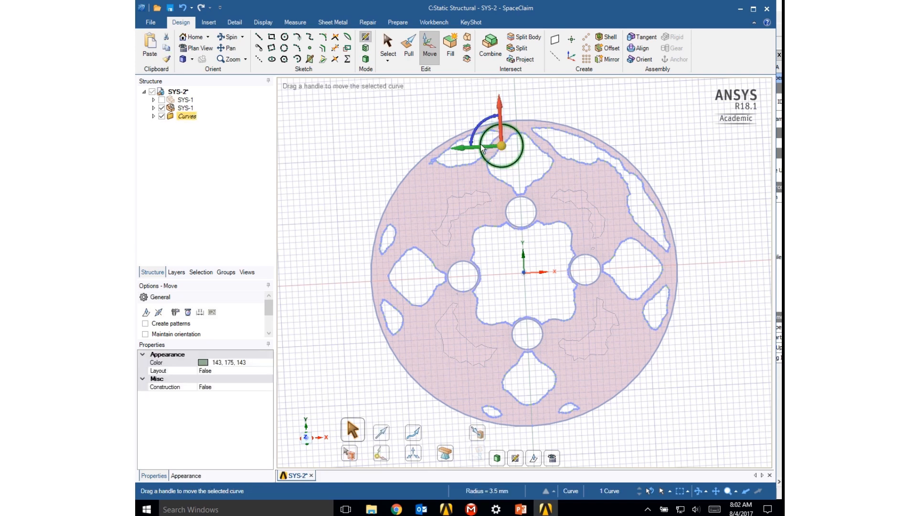
key("Escape")
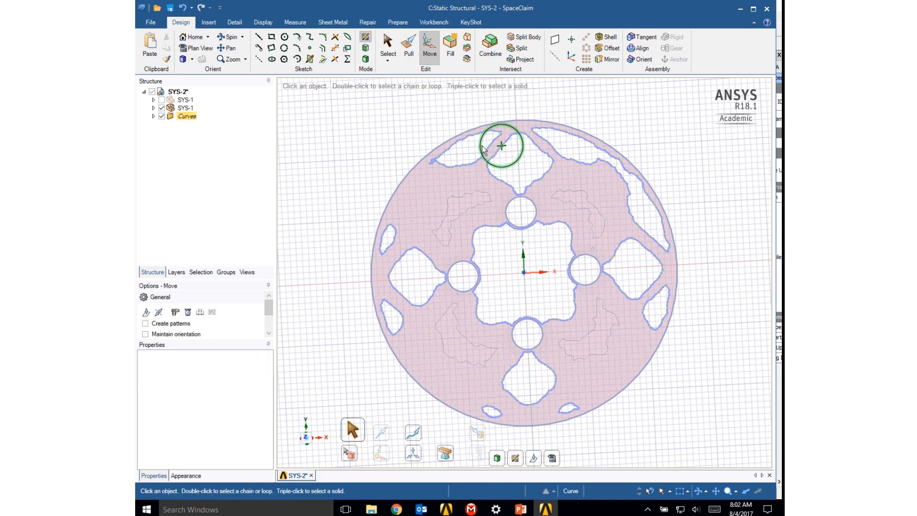
left_click(510, 166)
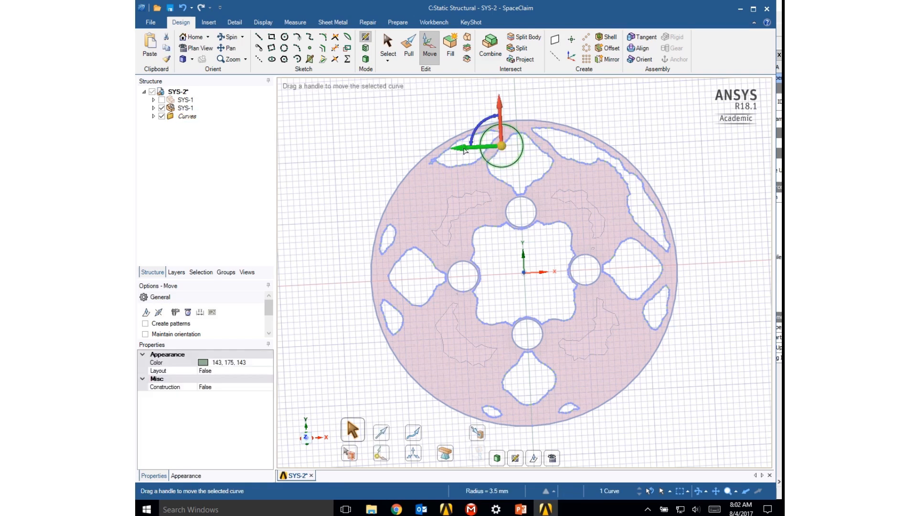
left_click_drag(456, 150, 472, 150)
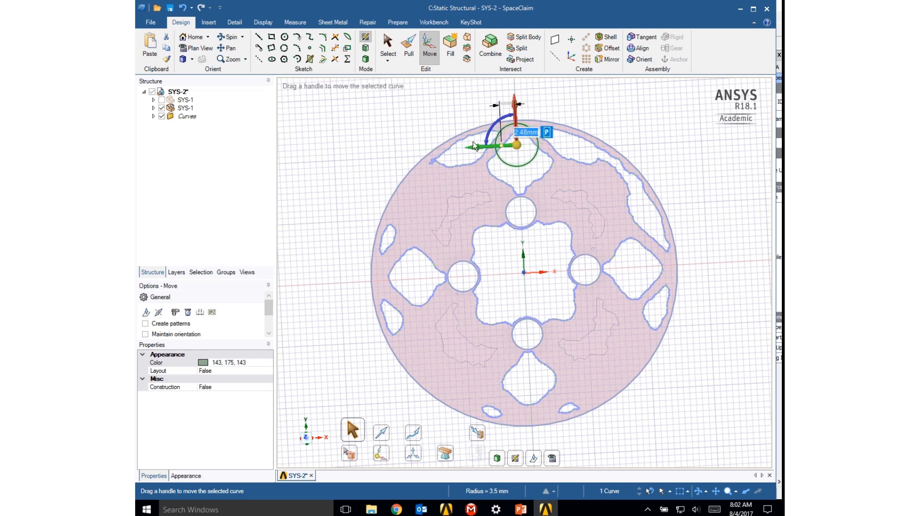
left_click_drag(519, 105, 516, 124)
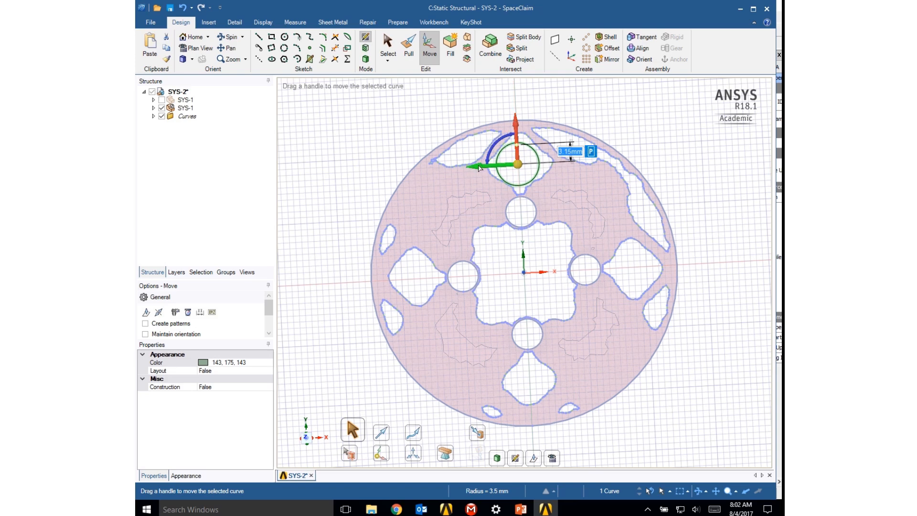
left_click_drag(479, 169, 480, 166)
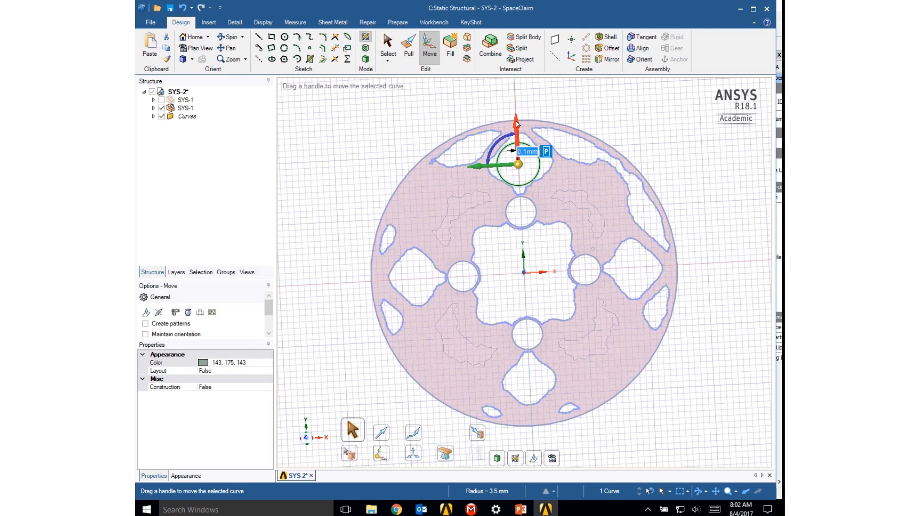
left_click_drag(516, 121, 514, 120)
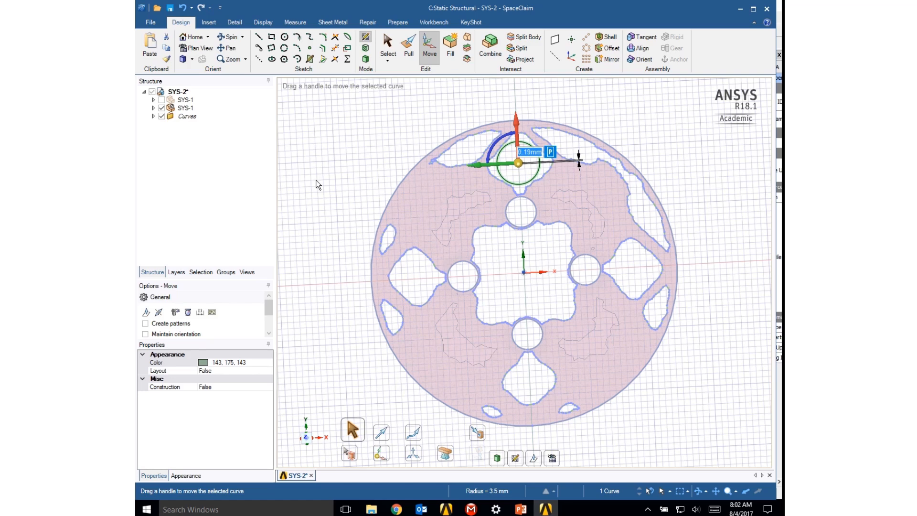
- Sketch a 12 mm by 12 mm square, defined from its centre at the origin, inside the large central opening
left_click(272, 37)
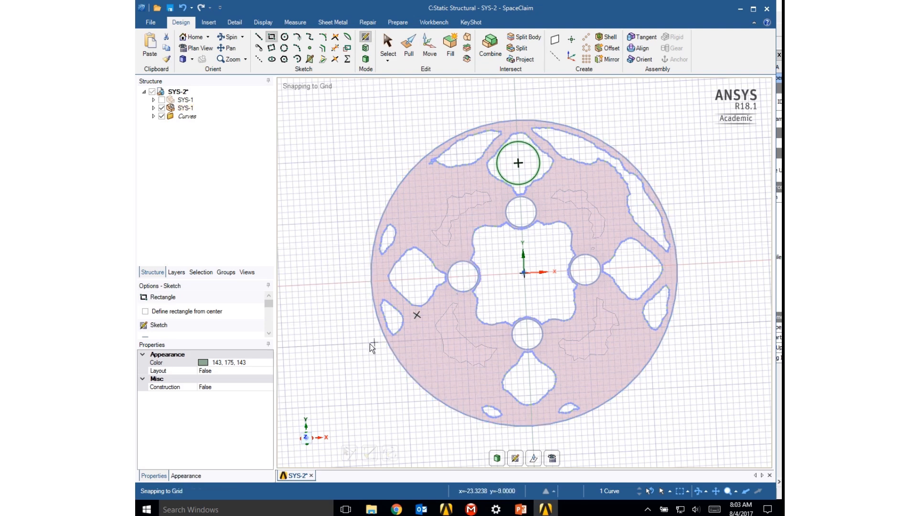
left_click(145, 311)
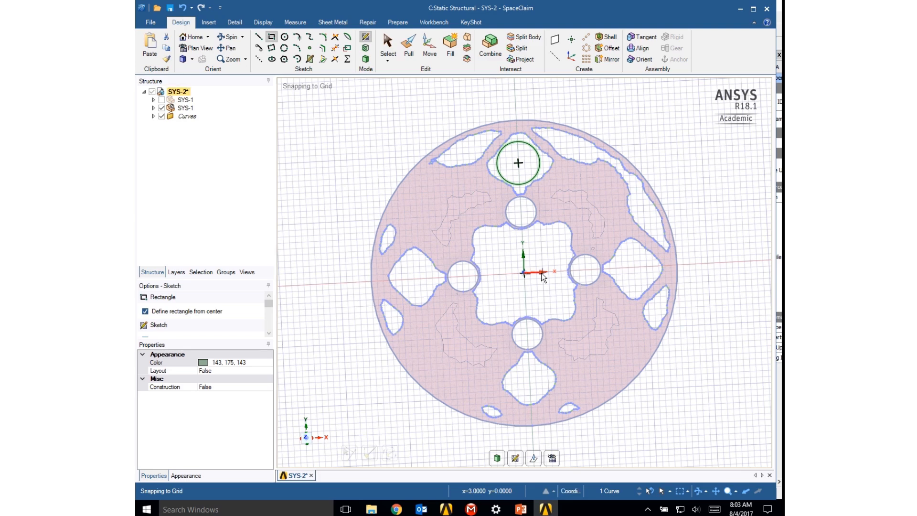
left_click(523, 273)
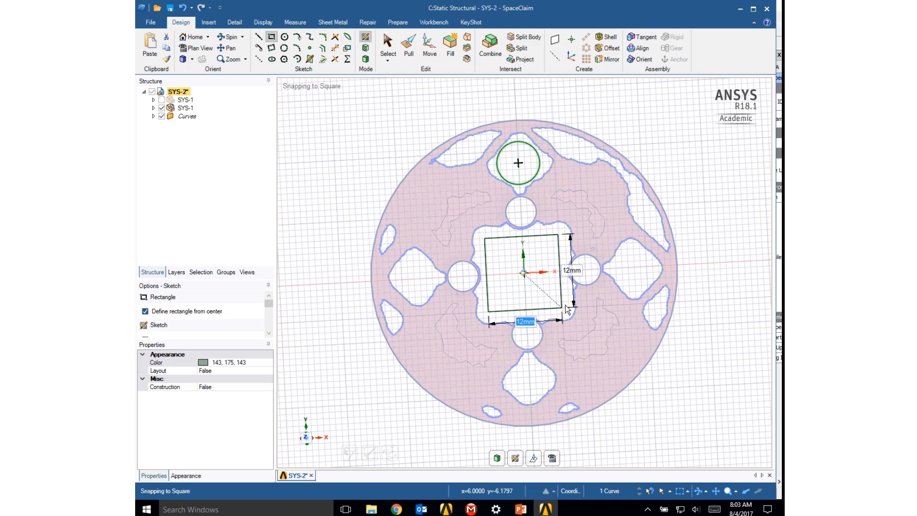
left_click(566, 305)
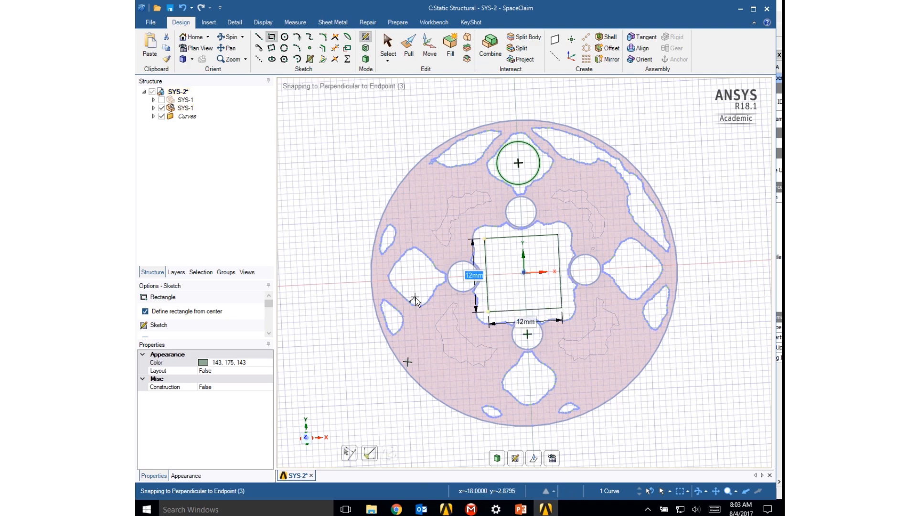
key("Escape")
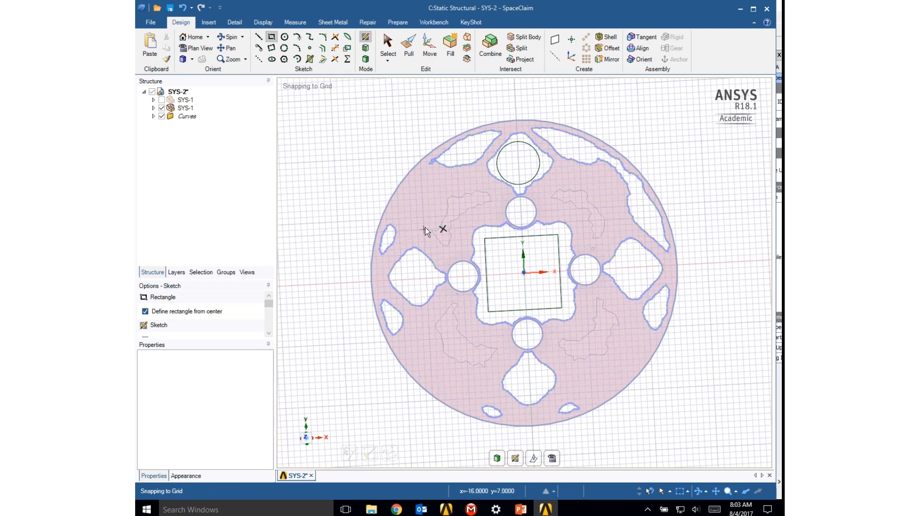
- Sketch a tilted ellipse about 11.7 mm long and 3.4 mm wide over the slender opening at the plate's upper-left rim
left_click(272, 59)
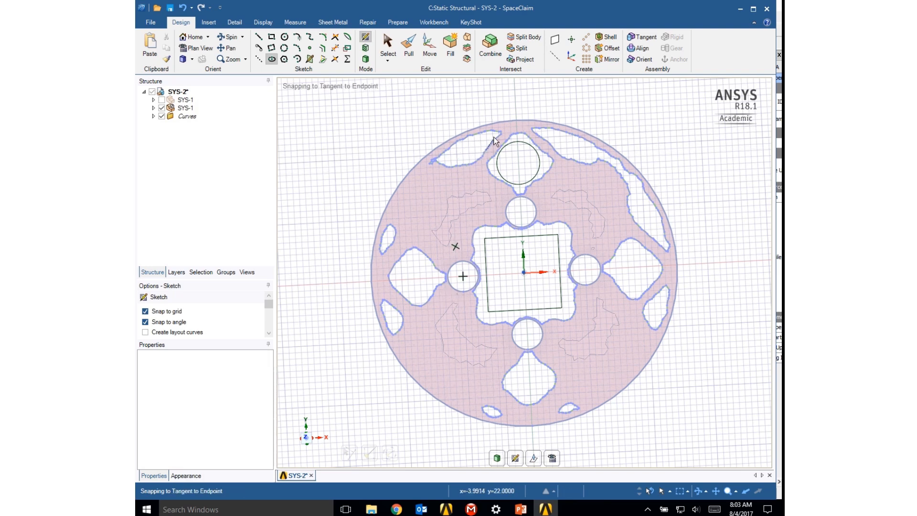
left_click(469, 148)
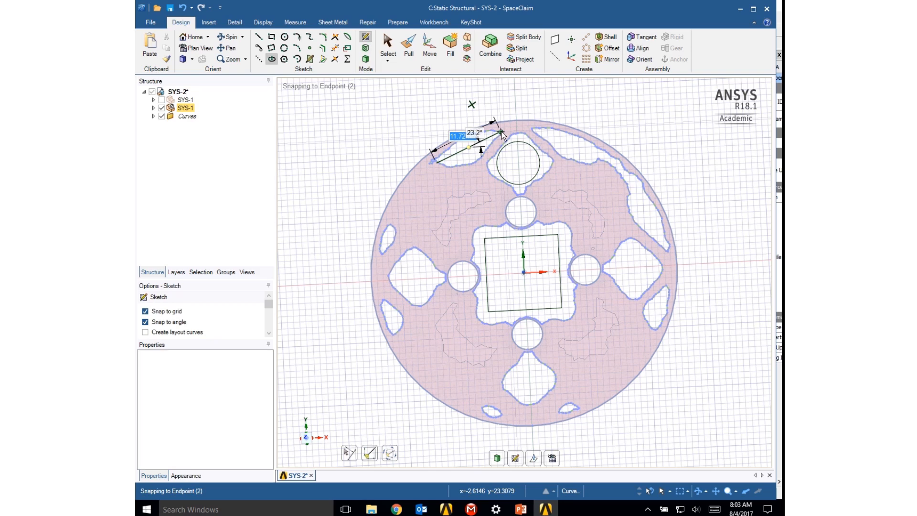
left_click(501, 133)
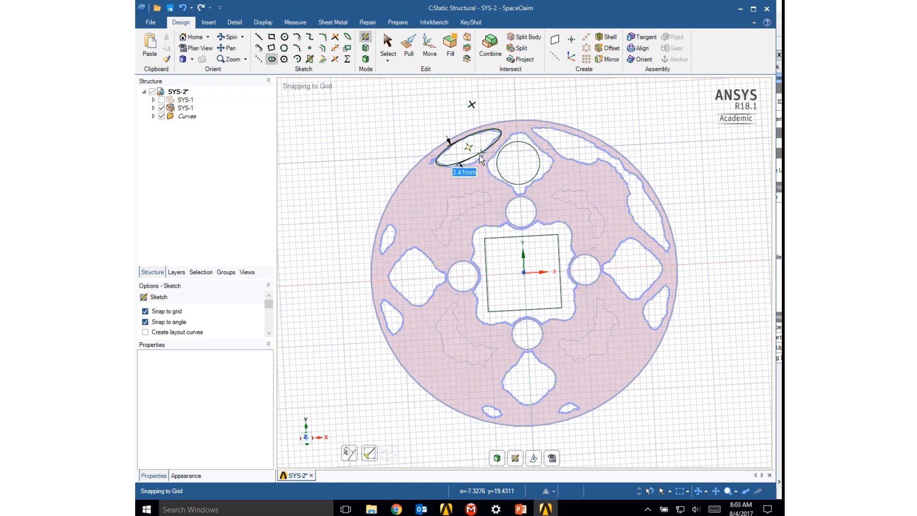
left_click(480, 155)
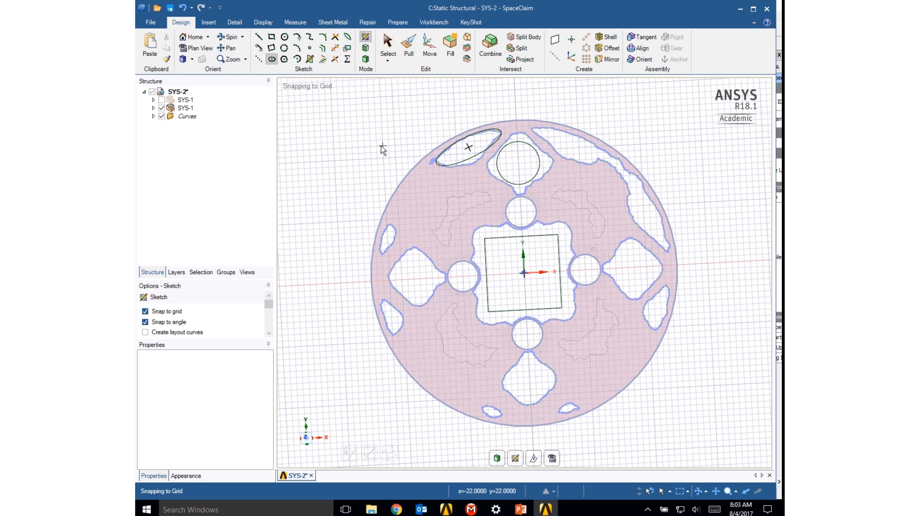
key("Escape")
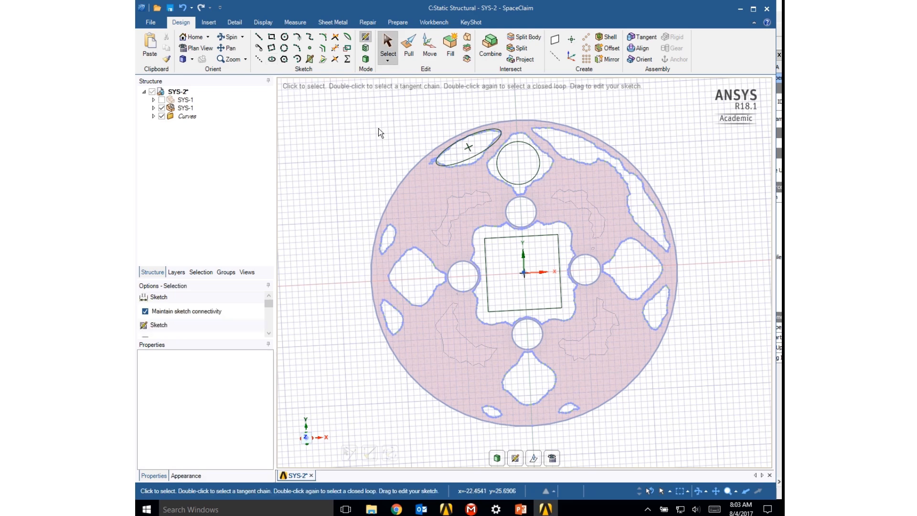
- Enlarge the circle in the upper diamond-shaped opening to span the opening's width
left_click(464, 157)
left_click(673, 218)
left_click(519, 142)
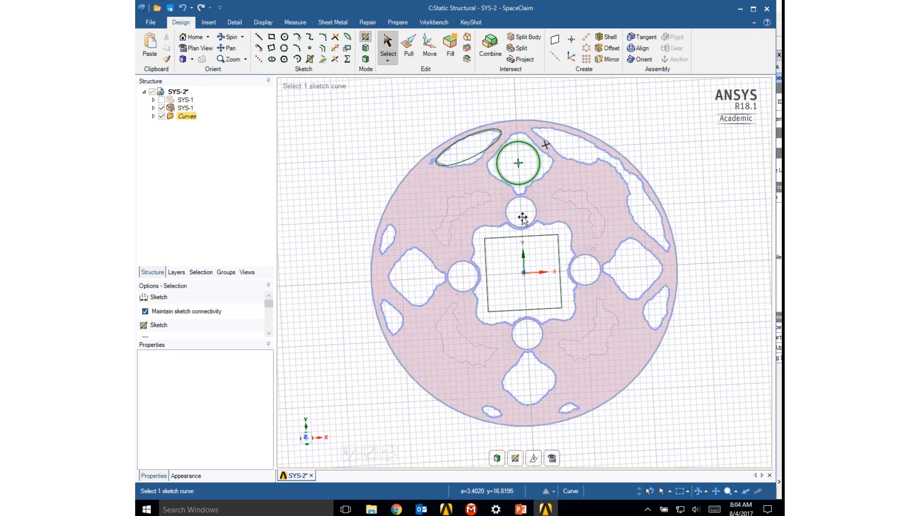
left_click(537, 174)
left_click(535, 159)
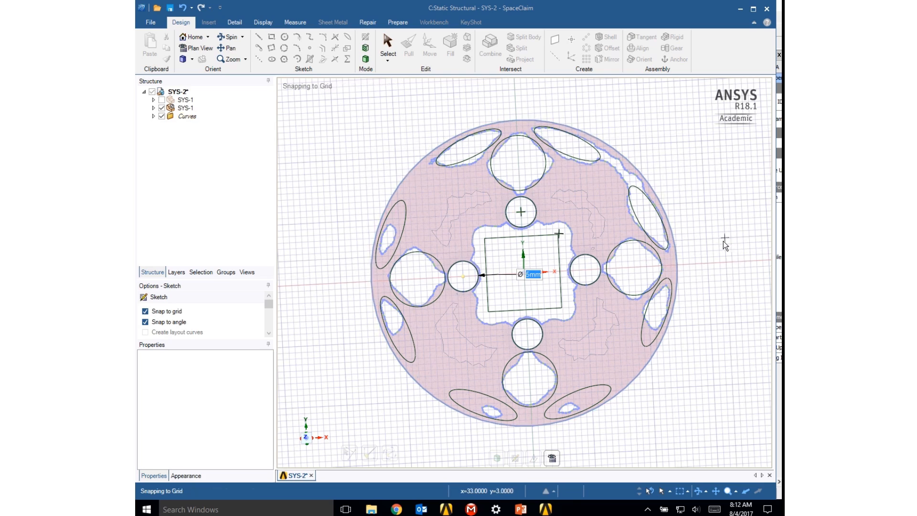
- Finish sketching circles and examine the traced curves over the faceted plate from an oblique angle
left_click(584, 213)
key("Escape")
key("Escape")
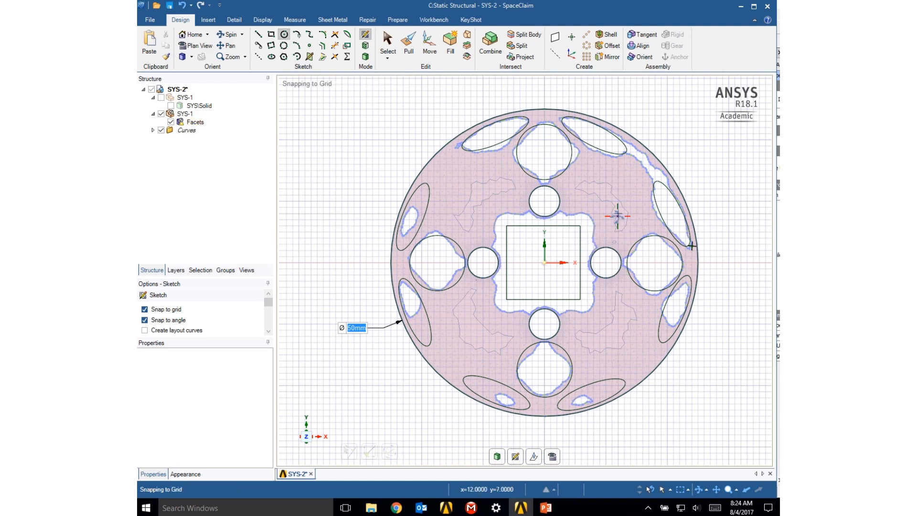
middle_click_drag(618, 216, 570, 227)
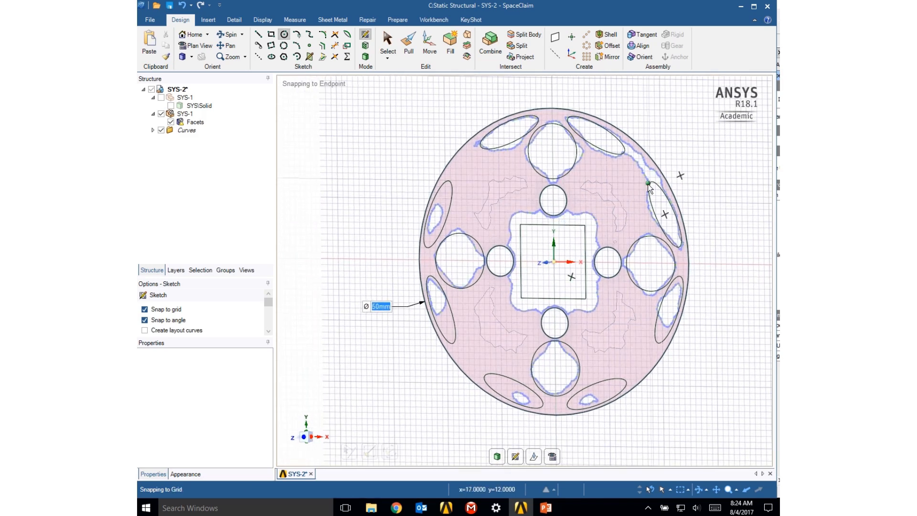
- Hide the faceted component and pull the traced plate profile into a solid 3 mm thick
left_click(656, 165)
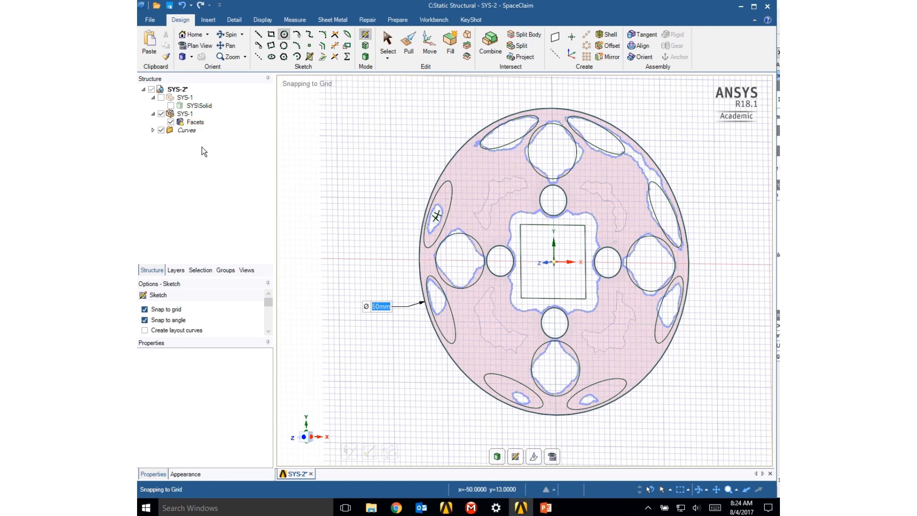
left_click(161, 114)
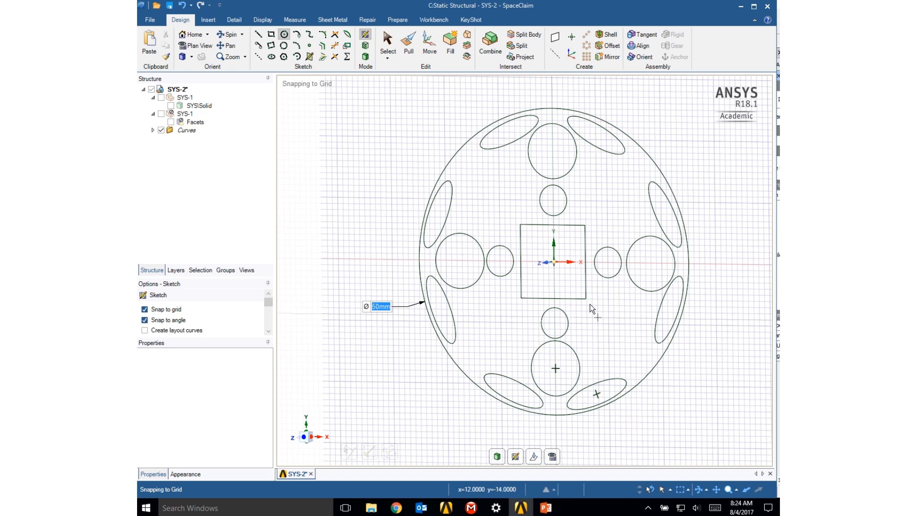
left_click(408, 50)
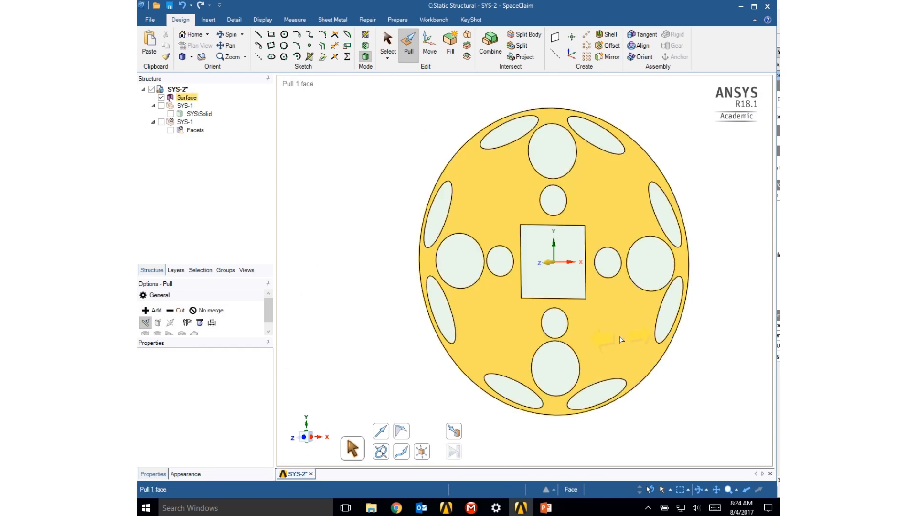
left_click_drag(621, 340, 606, 345)
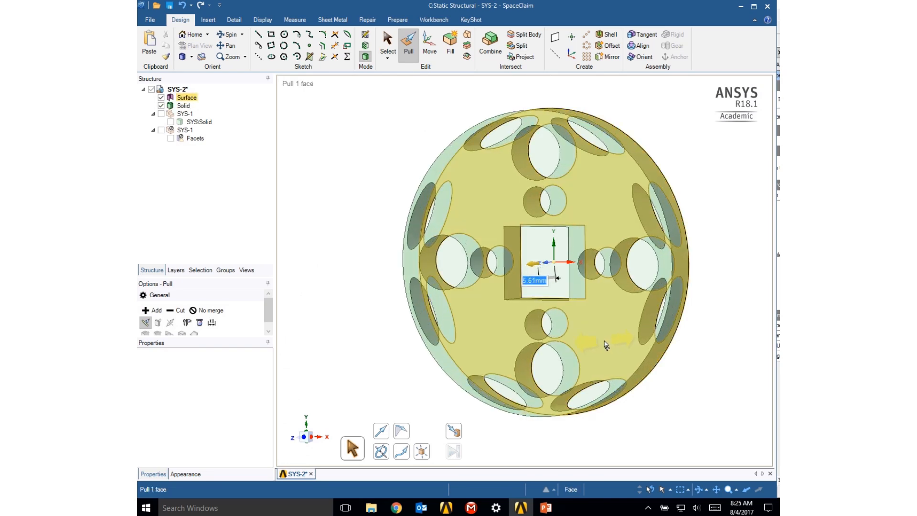
type("3")
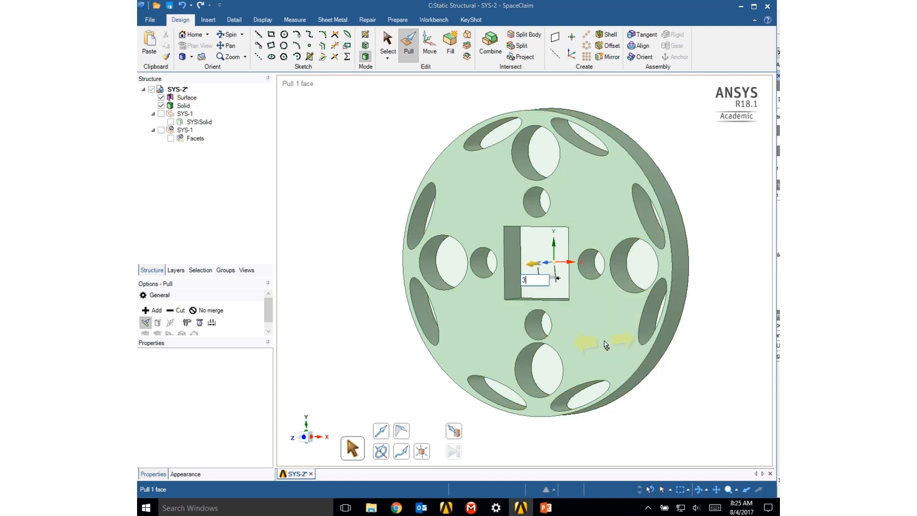
key("Return")
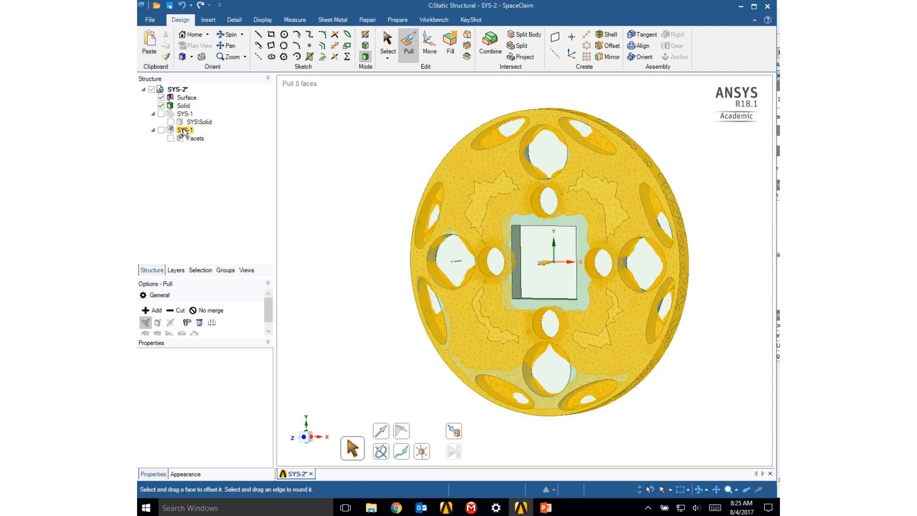
- Suppress the leftover sketch surface and the original SYS-1 solid component for physics, and hide the surface so only the new solid shows
right_click(185, 101)
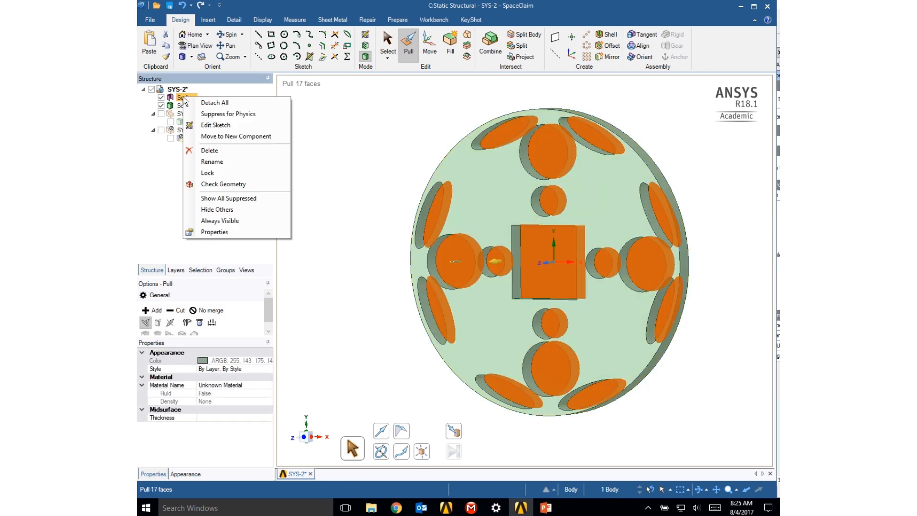
left_click(213, 116)
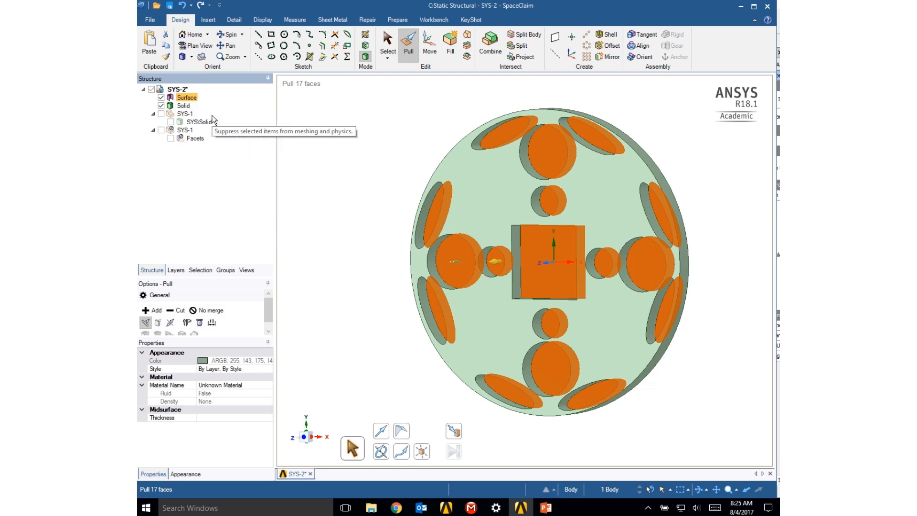
right_click(187, 115)
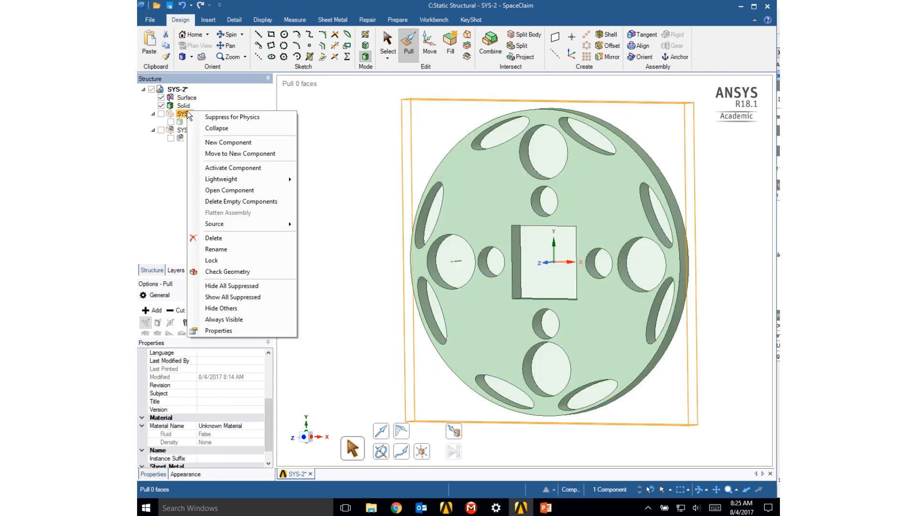
left_click(220, 118)
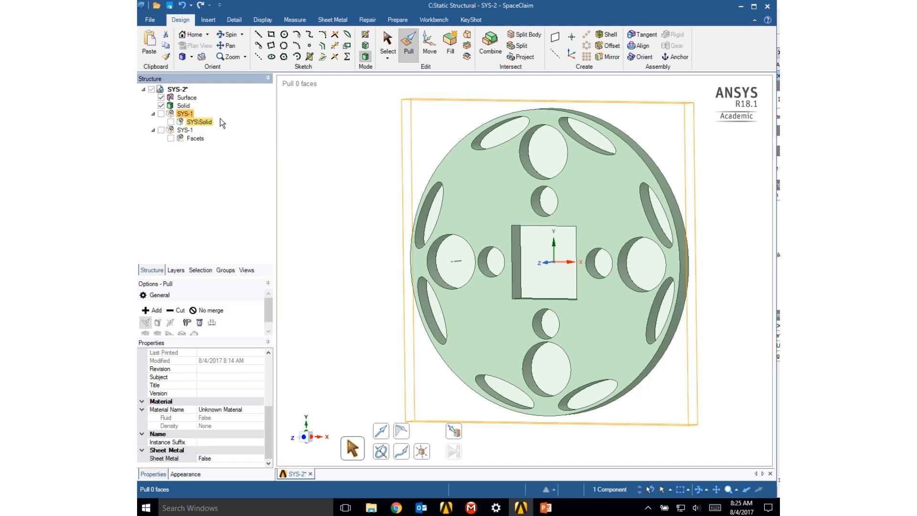
right_click(187, 131)
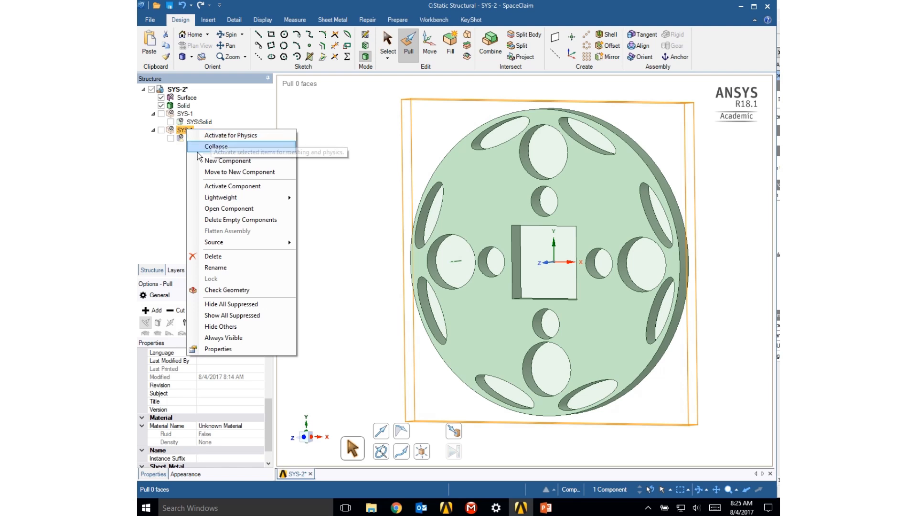
left_click(172, 166)
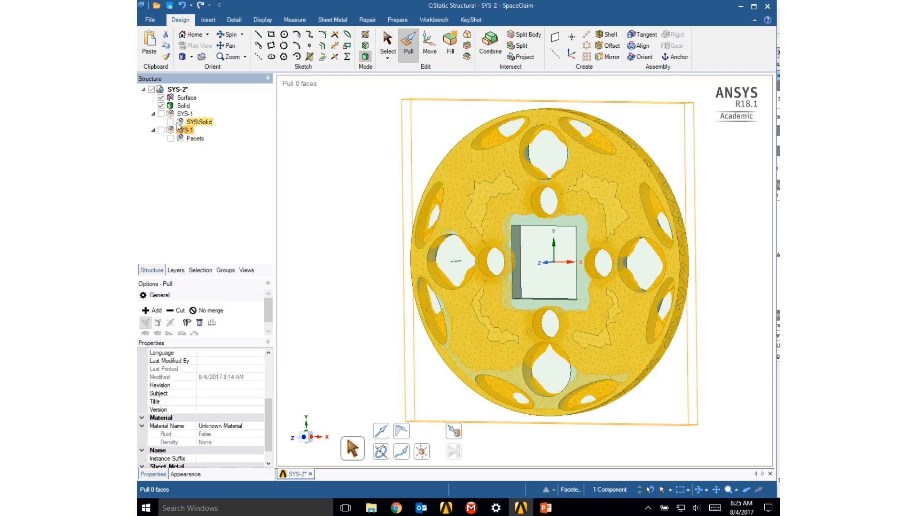
left_click(161, 97)
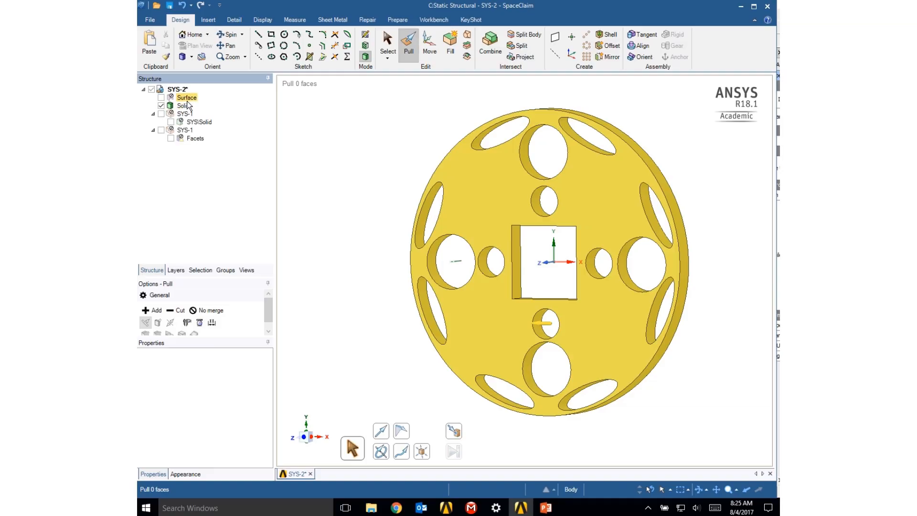
right_click(188, 104)
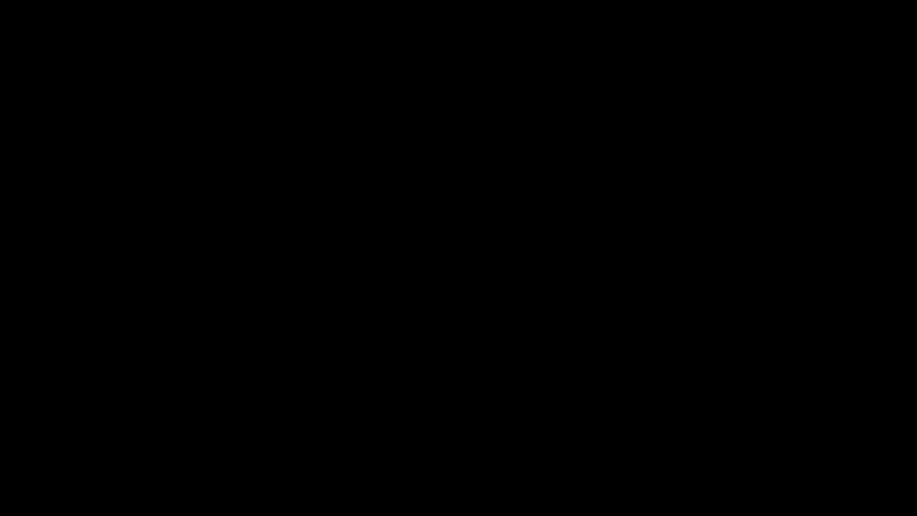
mouse_move(462, 319)
middle_mouse_down()
mouse_move(488, 325)
mouse_move(464, 300)
middle_mouse_up()
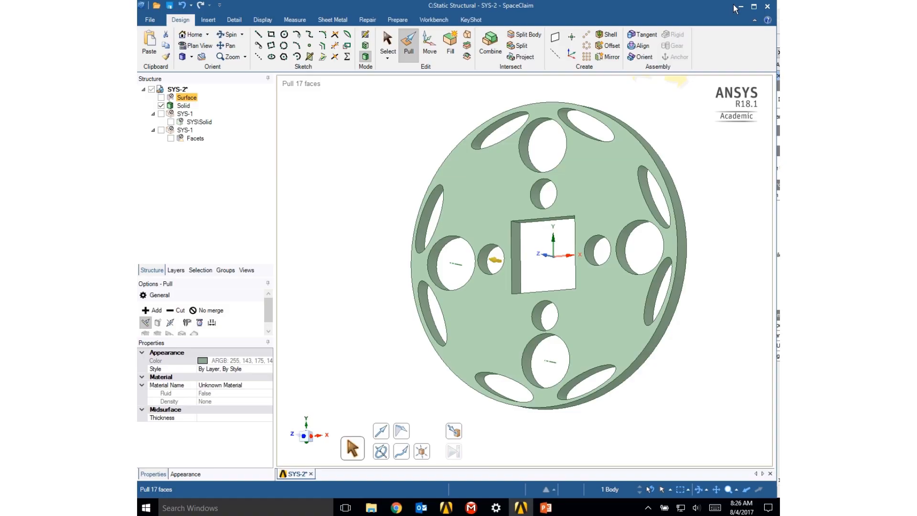
- Switch to Workbench, open the Model of static structural system C with the upstream data re-read, and check the imported SYS-2\Solid body face-on
left_click(738, 7)
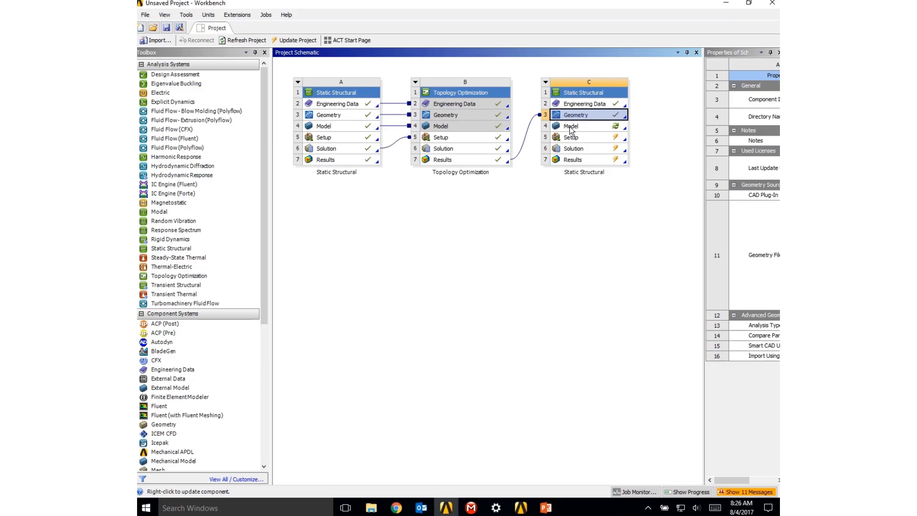
double_click(572, 127)
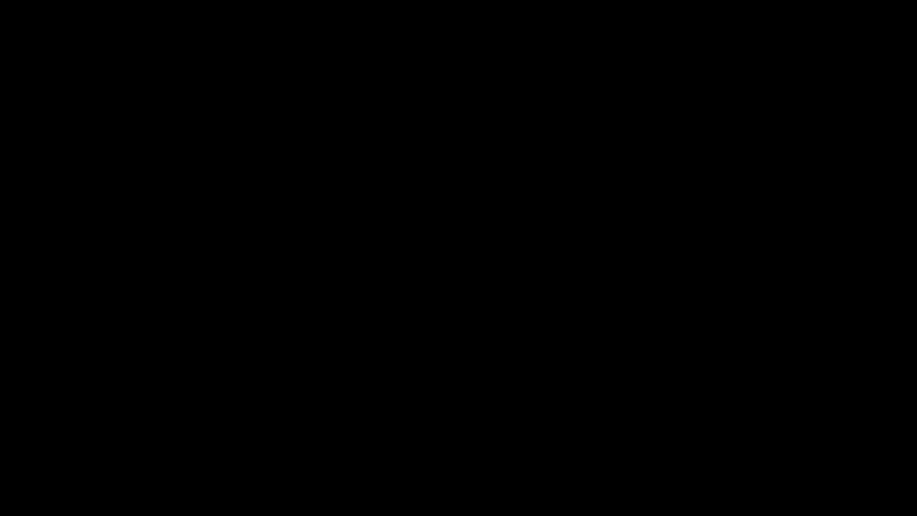
left_click(489, 274)
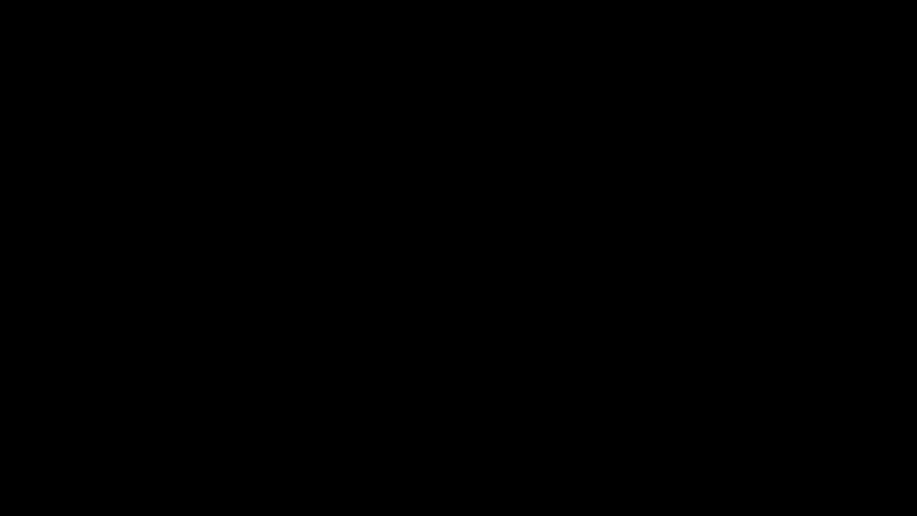
middle_click_drag(454, 282, 447, 245)
left_click(155, 142)
left_click(205, 151)
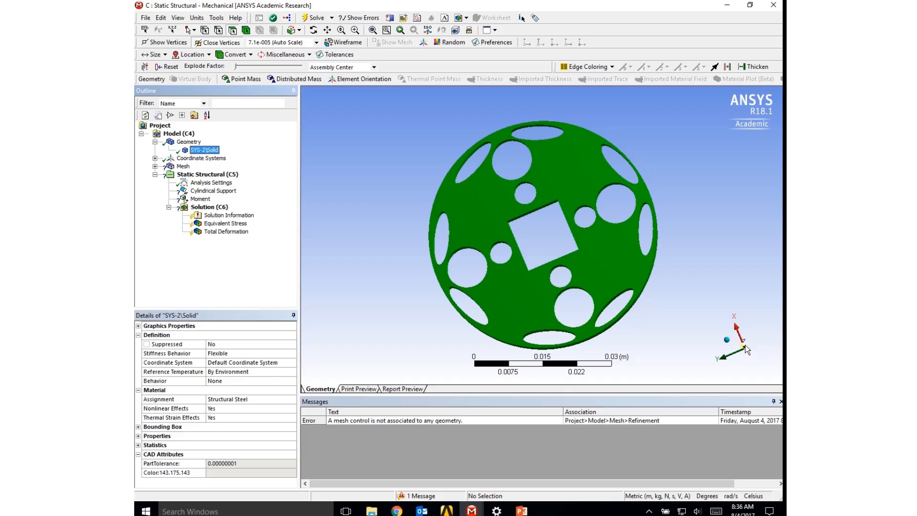
left_click(745, 345)
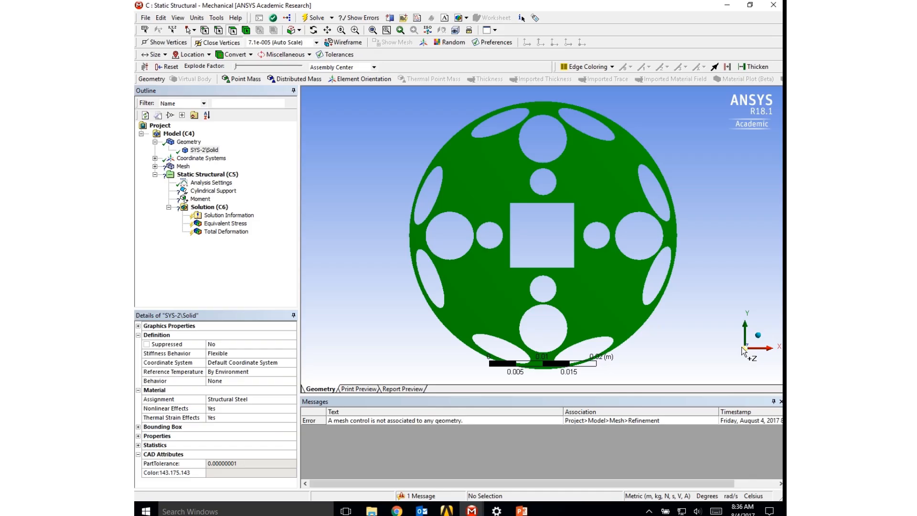
scroll(550, 337, "down", 2)
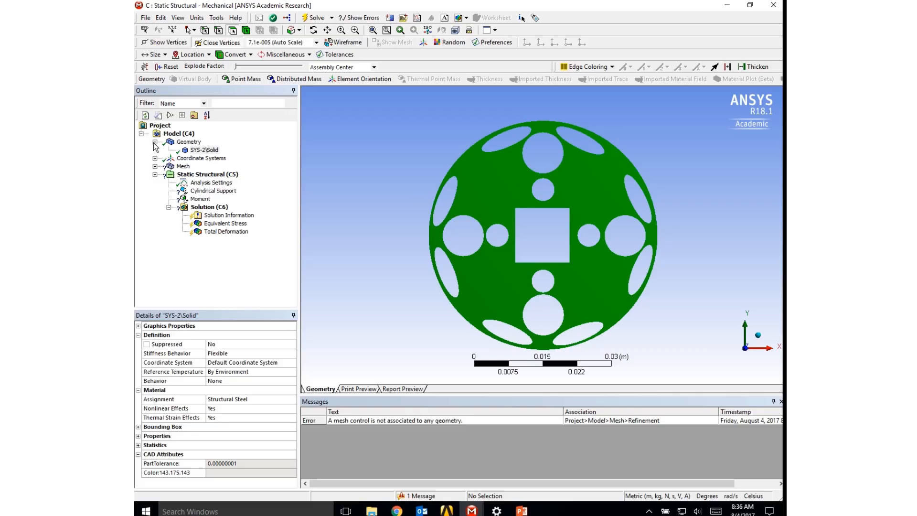
left_click(154, 142)
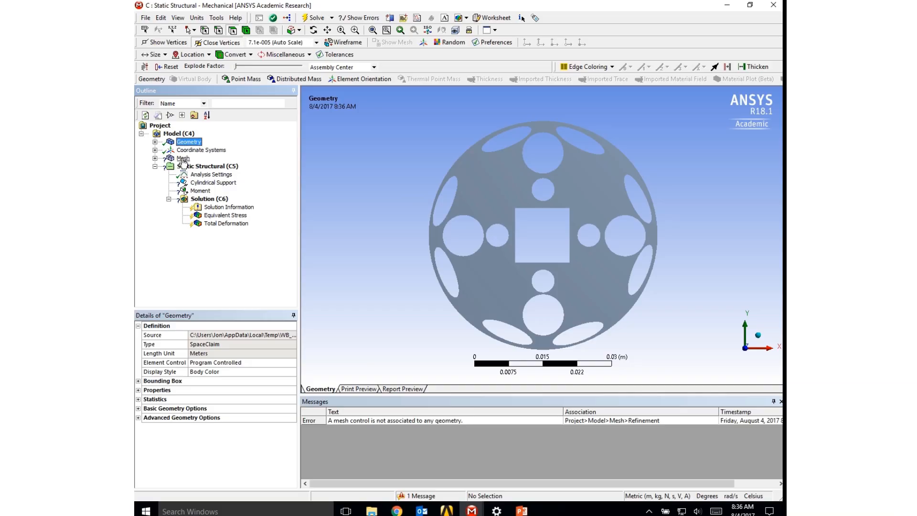
- Try to generate the mesh for the imported plate
left_click(183, 158)
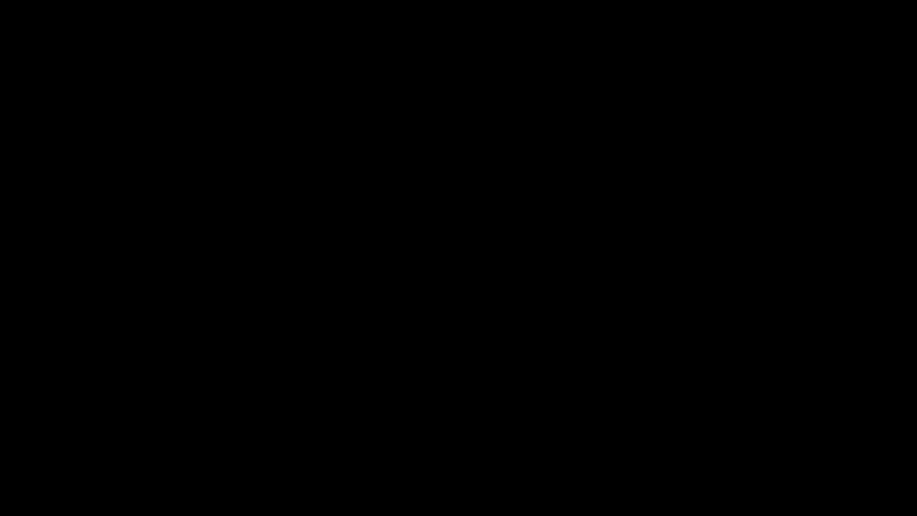
right_click(183, 157)
left_click(210, 192)
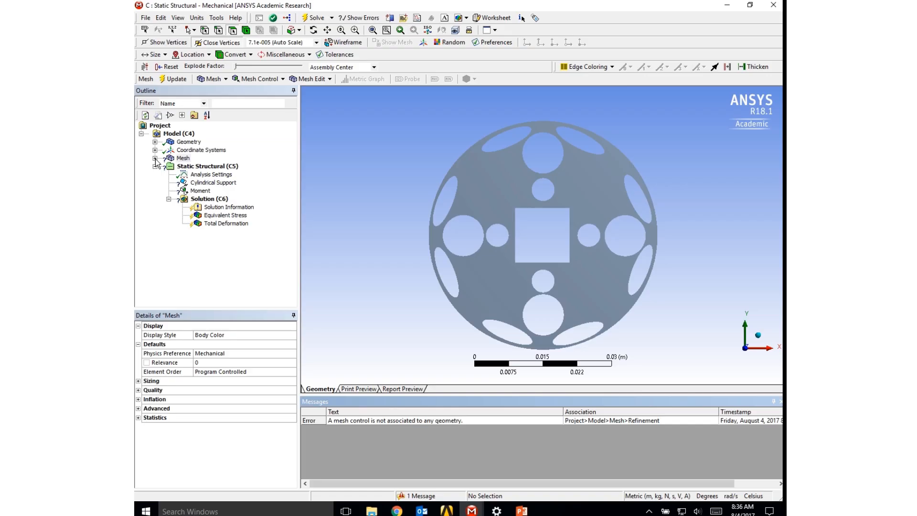
- Delete the Refinement control that has no geometry assigned from the mesh
left_click(155, 158)
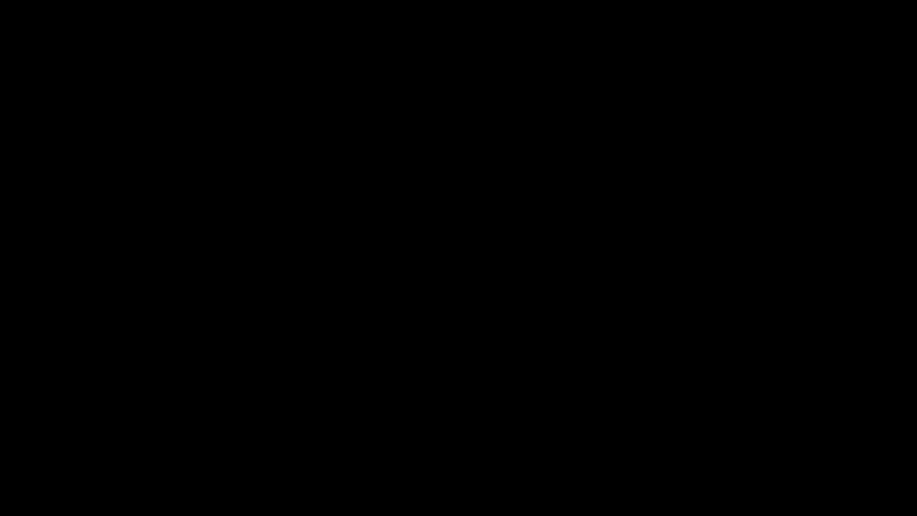
left_click(205, 167)
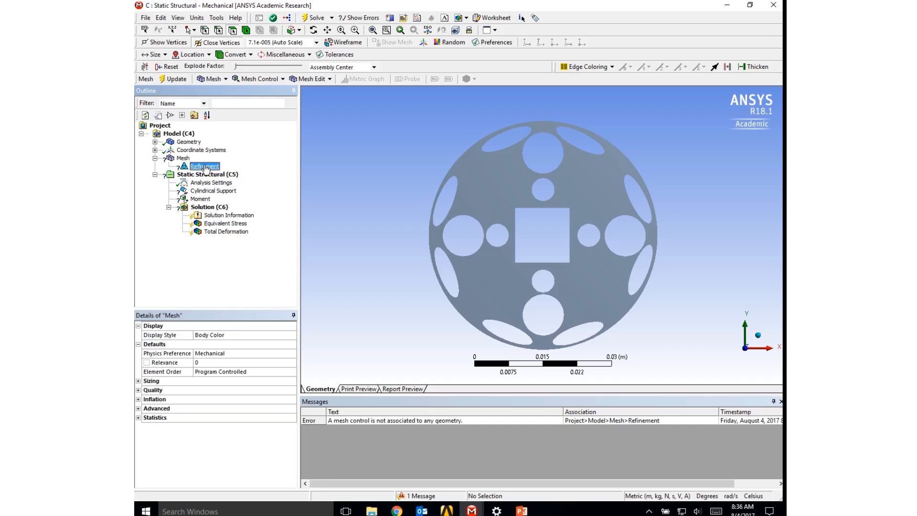
right_click(205, 167)
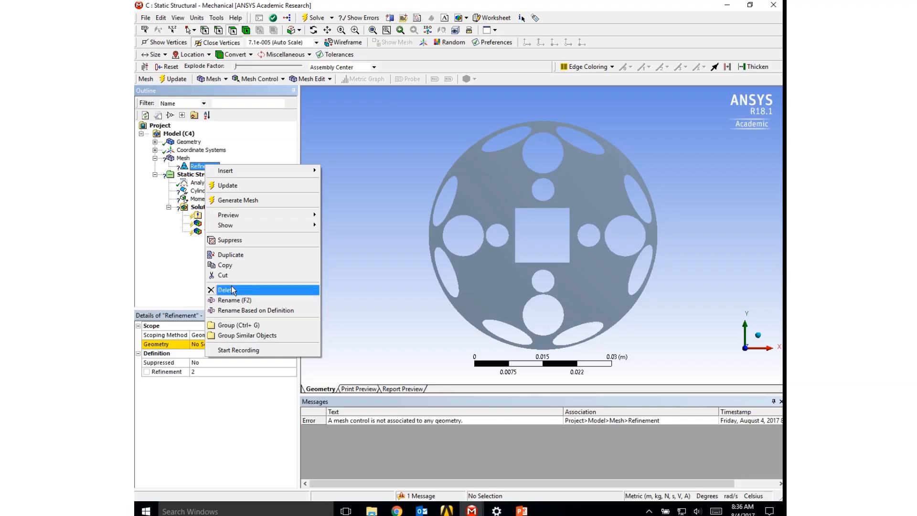
left_click(225, 290)
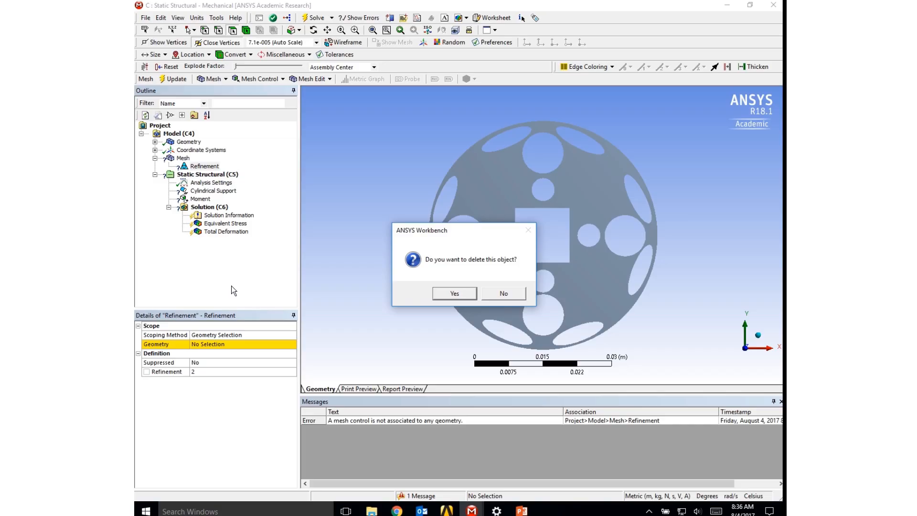
left_click(440, 293)
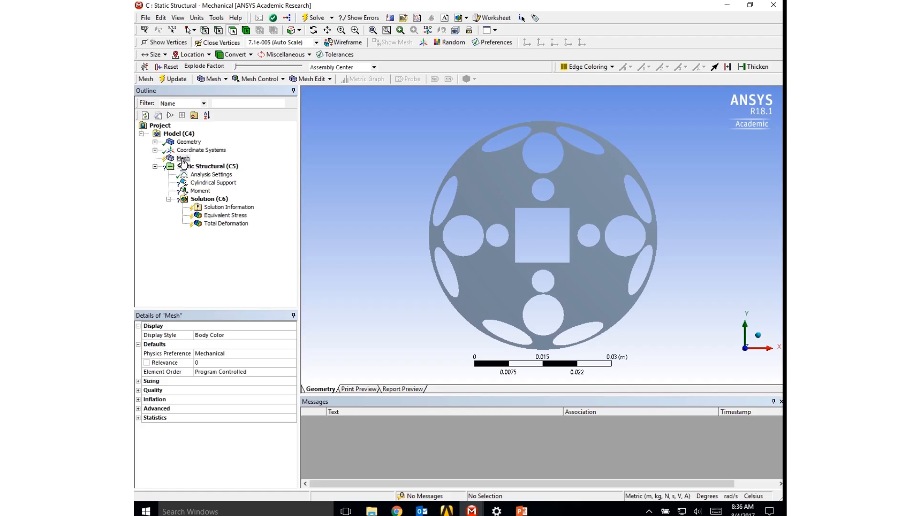
- Generate the mesh on the rebuilt plate and view it from an oblique angle
right_click(182, 159)
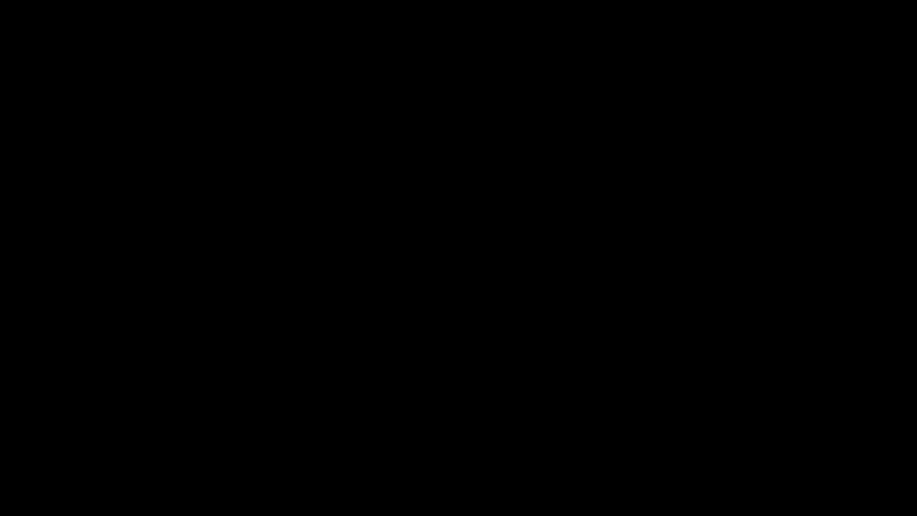
left_click(209, 198)
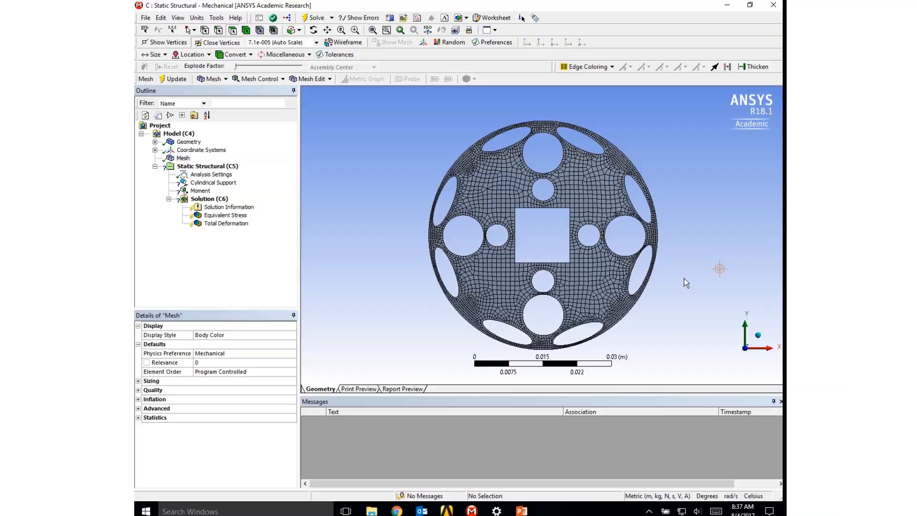
middle_click_drag(684, 279, 600, 239)
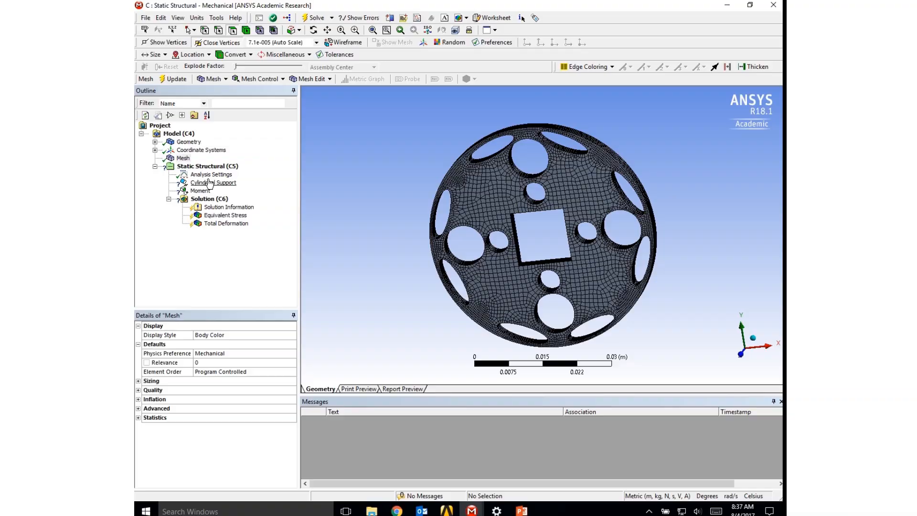
- Apply the existing cylindrical support to the inner faces of the four small holes around the square cutout
left_click(207, 184)
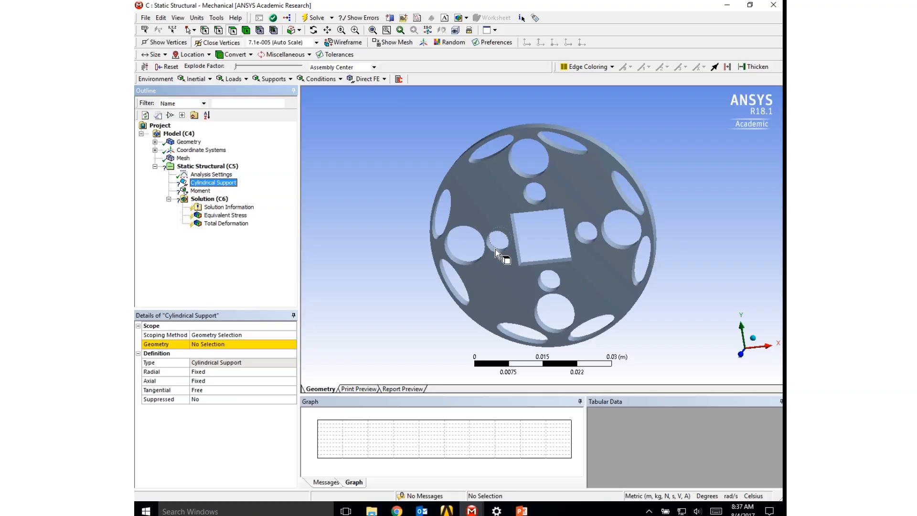
left_click(495, 249)
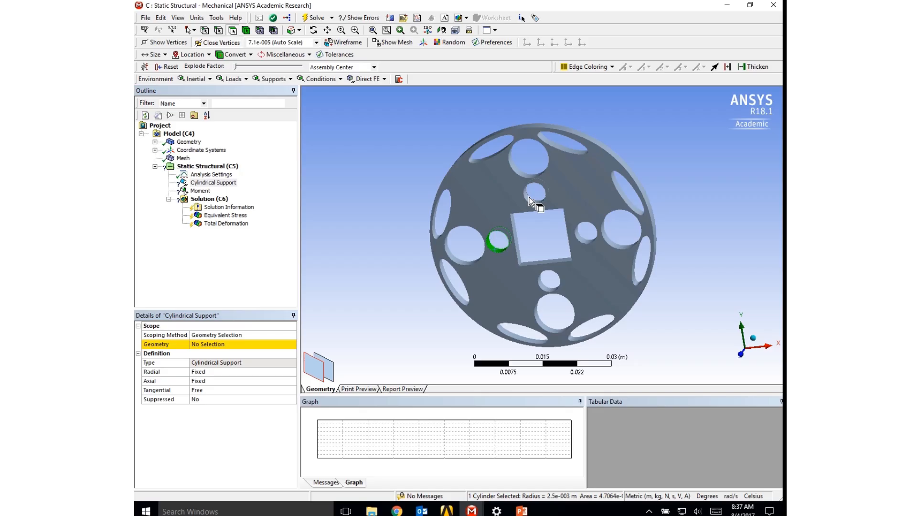
left_click(528, 197, "ctrl")
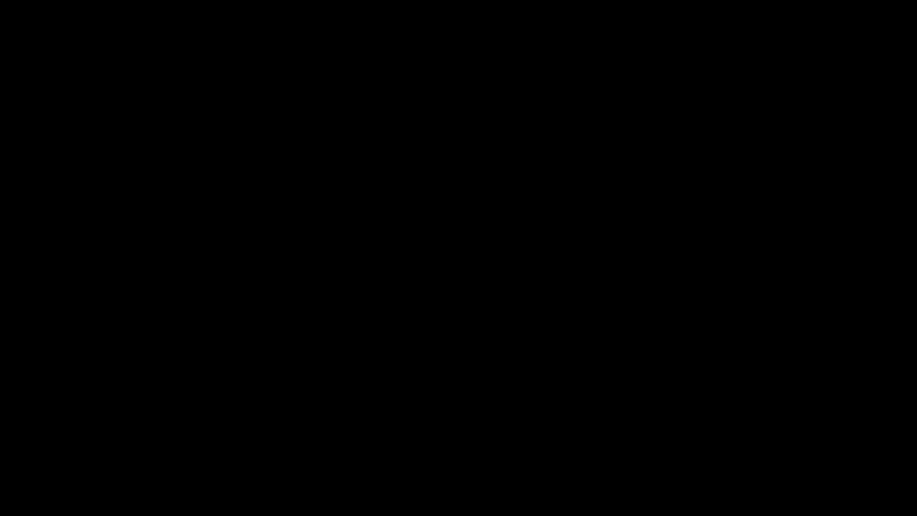
left_click(589, 240, "ctrl")
left_click(543, 287, "ctrl")
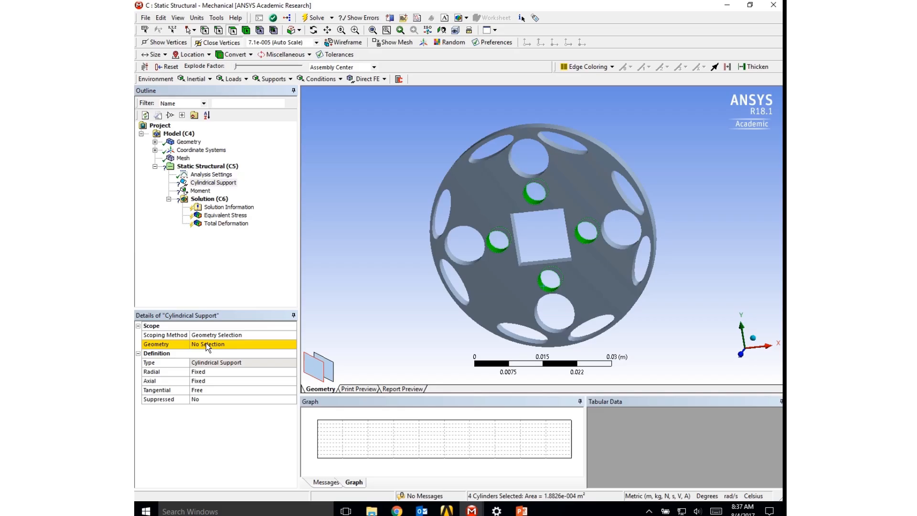
left_click(205, 344)
left_click(213, 344)
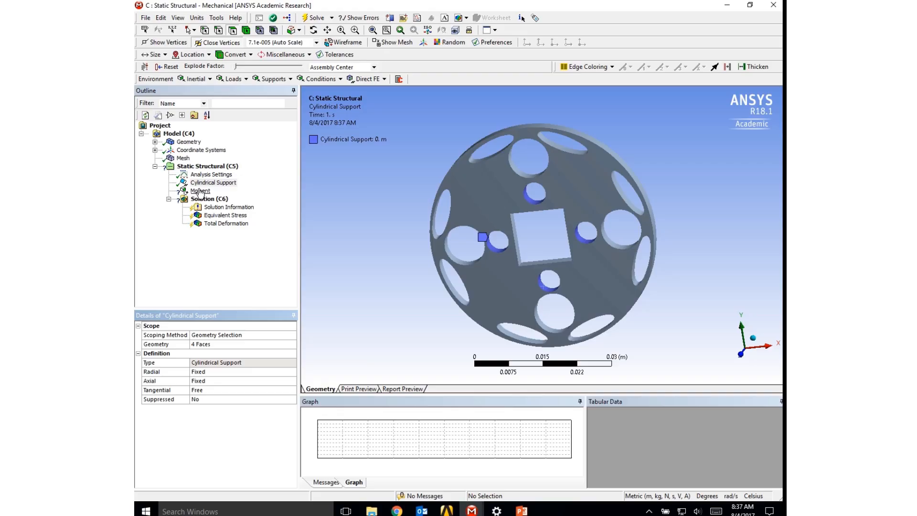
- Apply the existing moment load to the plate's outer cylindrical rim face
left_click(200, 191)
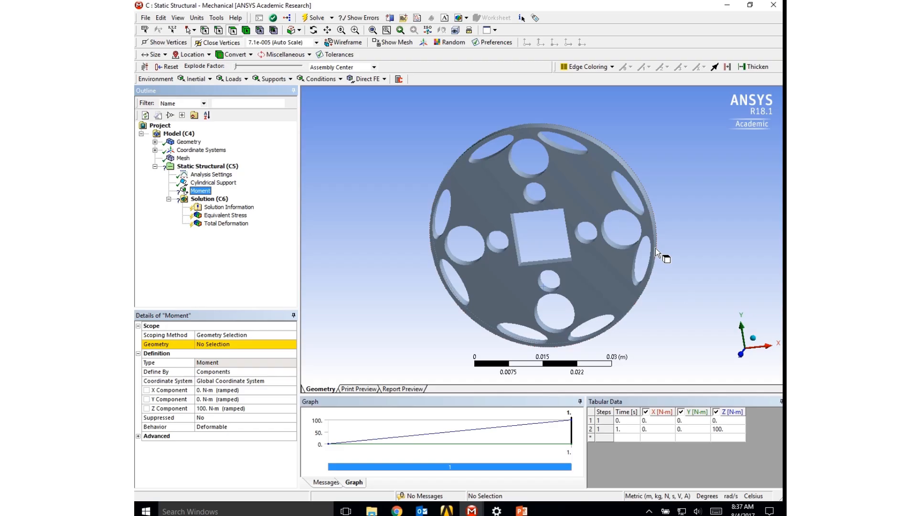
left_click(656, 246)
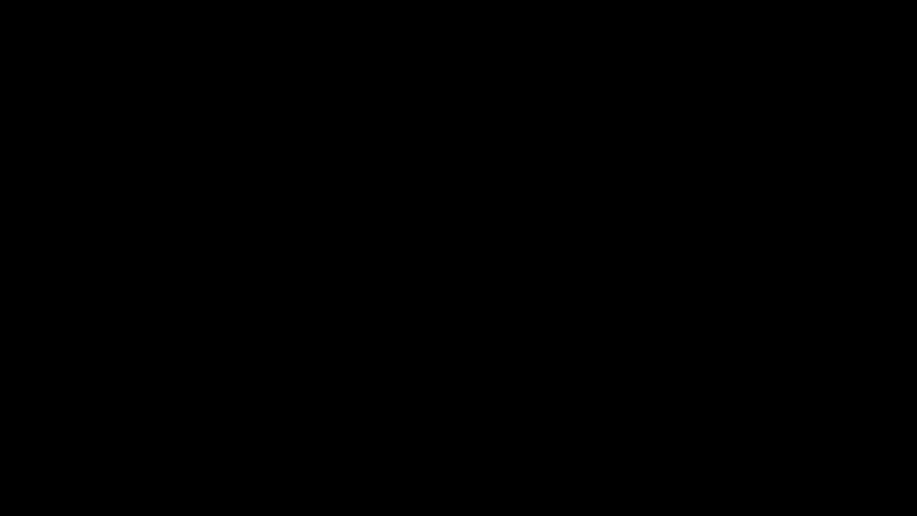
left_click(211, 344)
left_click(212, 345)
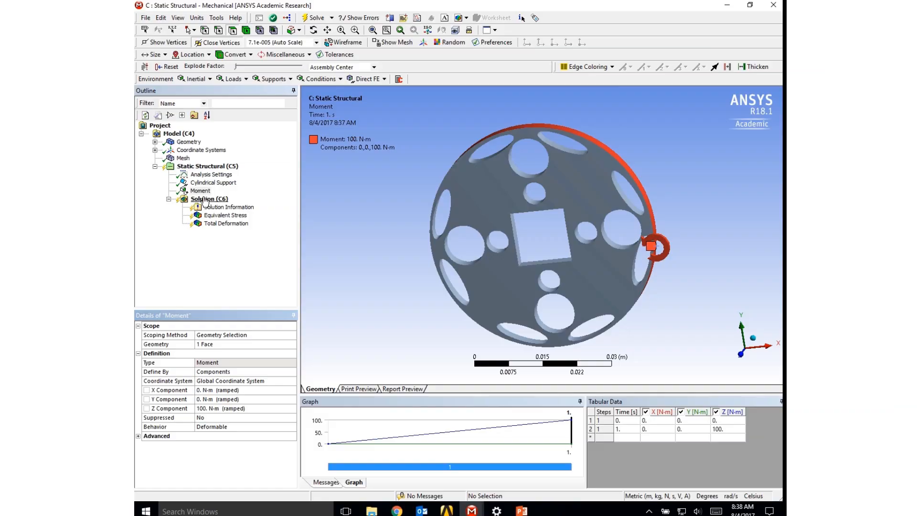
- Solve the static structural analysis of the rebuilt plate
left_click(205, 199)
right_click(205, 201)
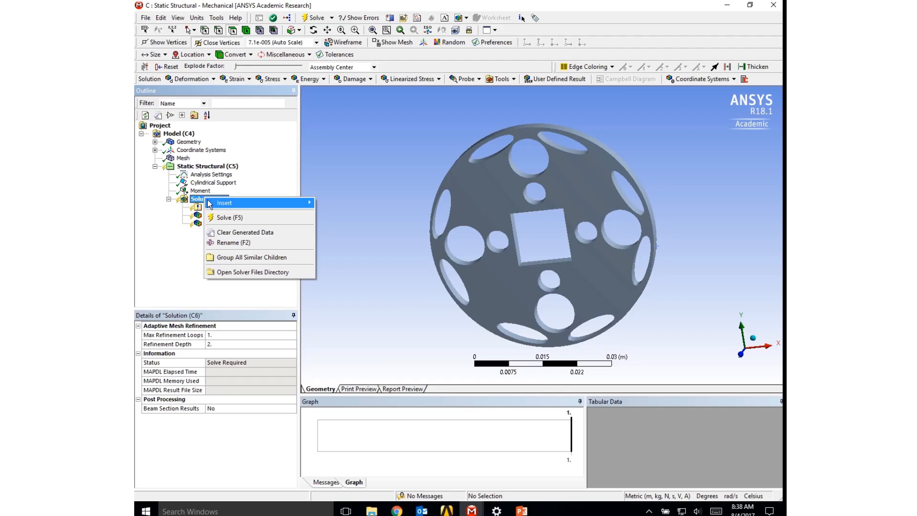
left_click(219, 217)
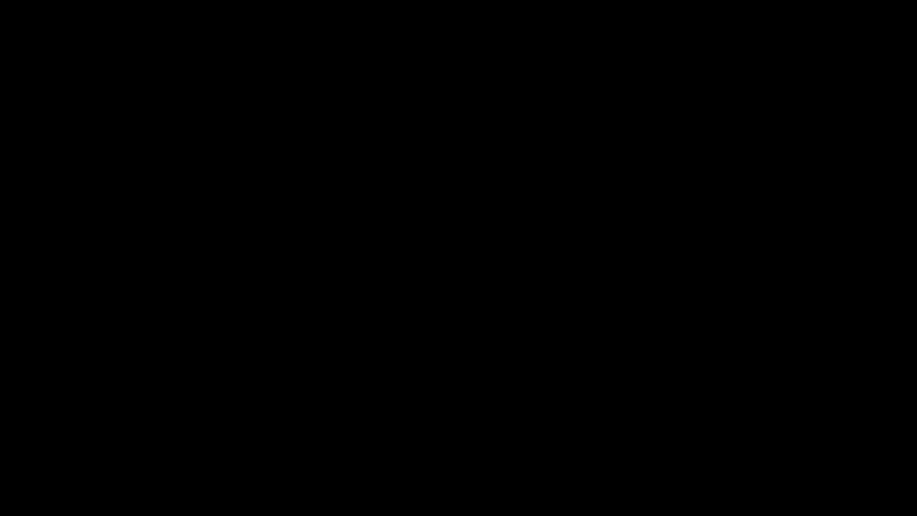
- Display the equivalent stress result face-on with the deformation scale set to 1.0 (True Scale)
mouse_move(477, 268)
middle_mouse_down()
mouse_move(501, 257)
mouse_move(466, 264)
mouse_move(483, 272)
middle_mouse_up()
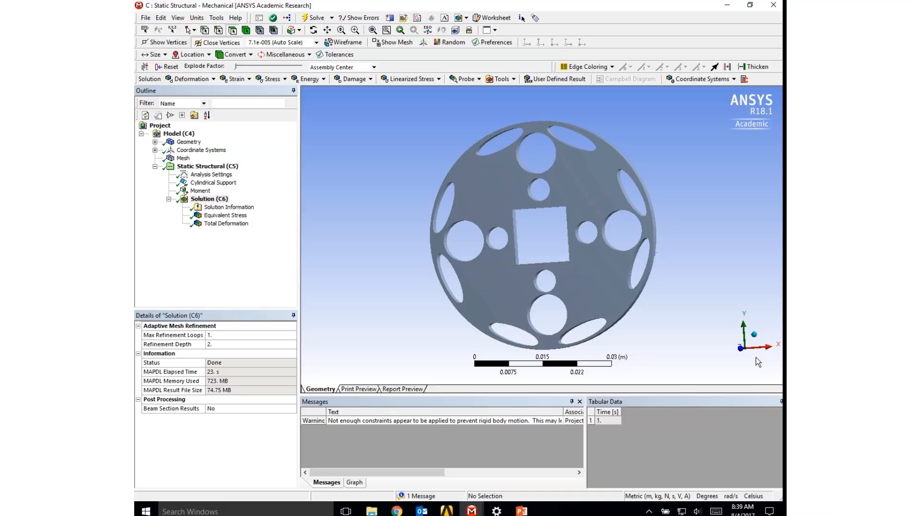
left_click(741, 351)
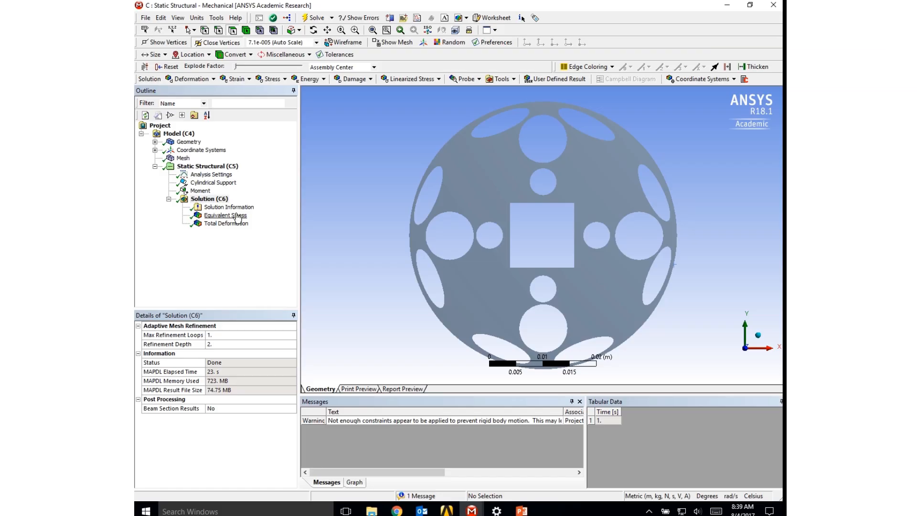
left_click(226, 224)
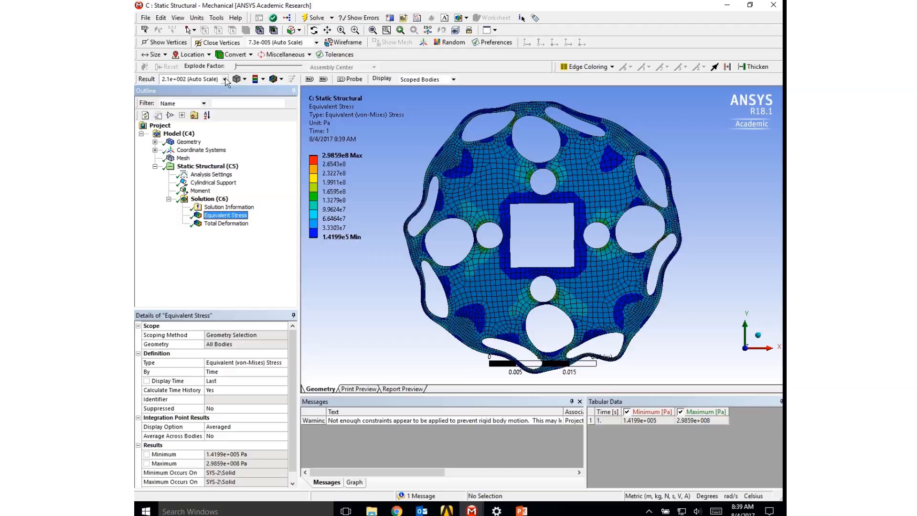
left_click(226, 80)
left_click(225, 79)
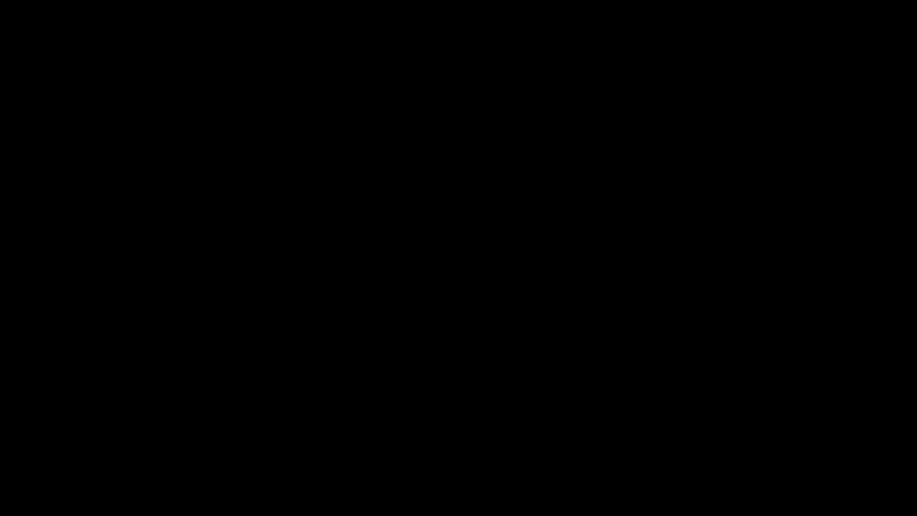
left_click(191, 94)
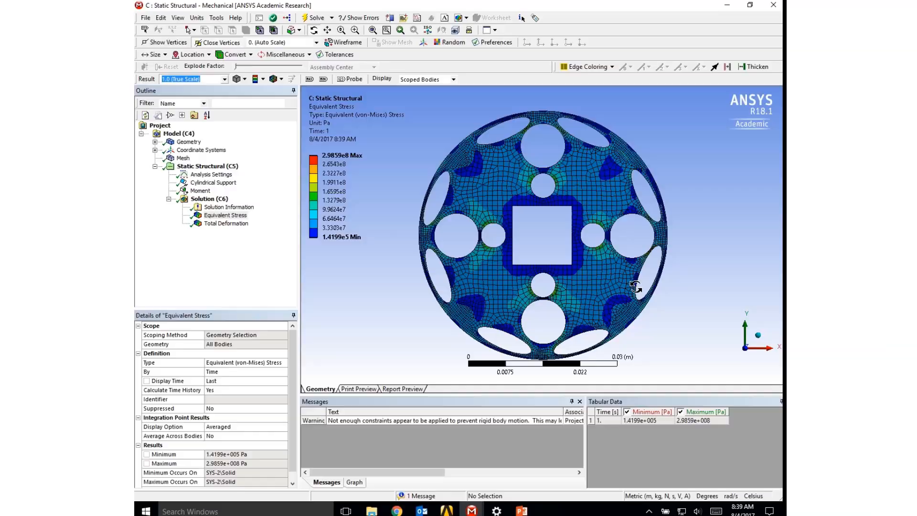
- Open the maximum value of the equivalent stress legend for editing
left_click_drag(639, 289, 566, 253)
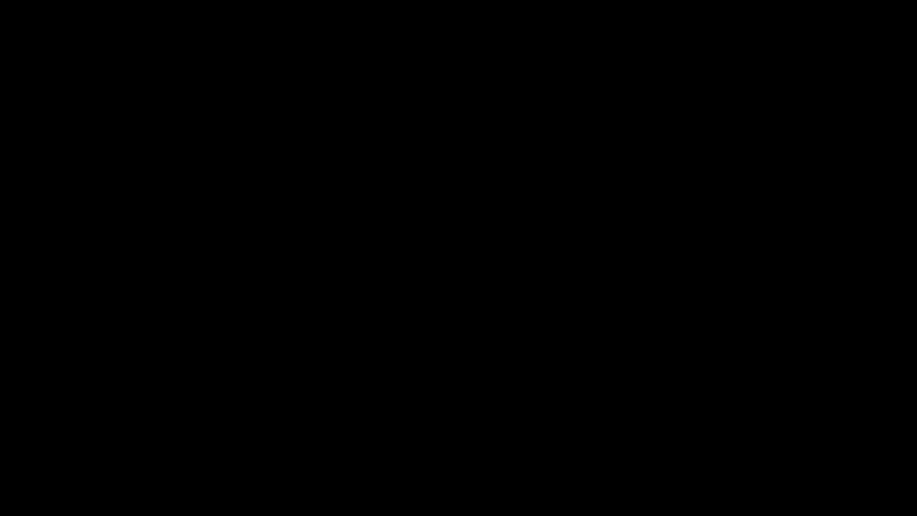
left_click(738, 346)
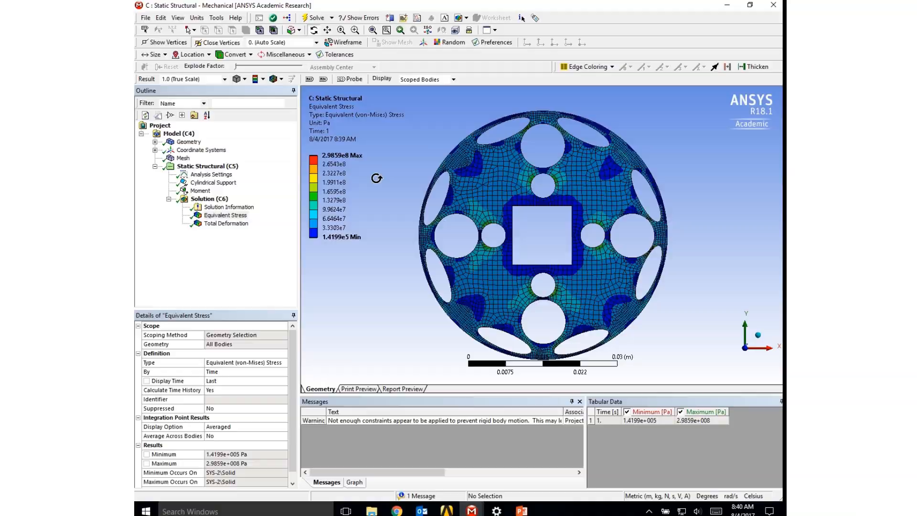
left_click(340, 156)
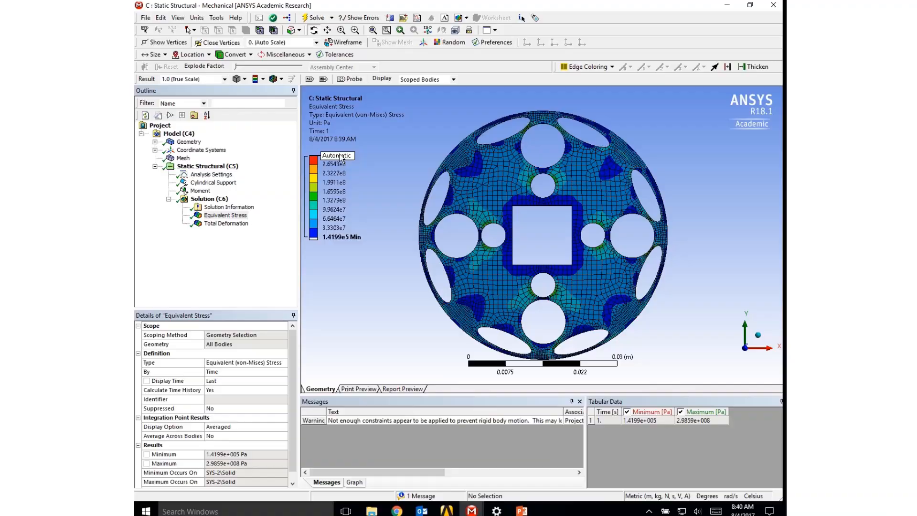